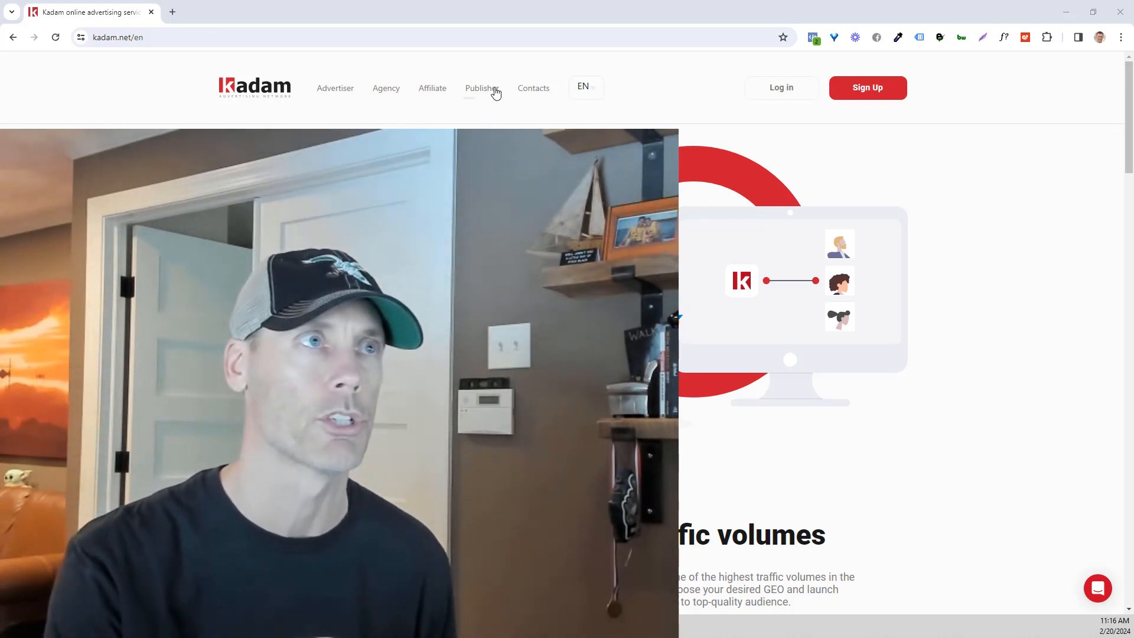
# Step: Open the Advertiser page and review the reasons to work with Kadam and its advertising formats
pyautogui.click(328, 91)
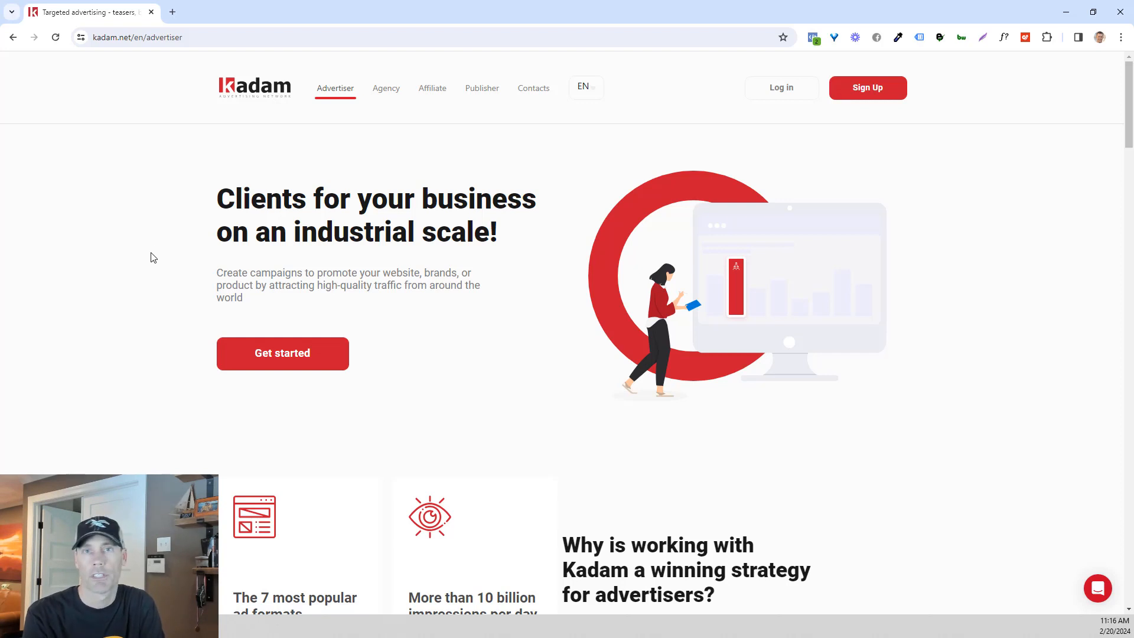
pyautogui.scroll(-3, 334, 233)
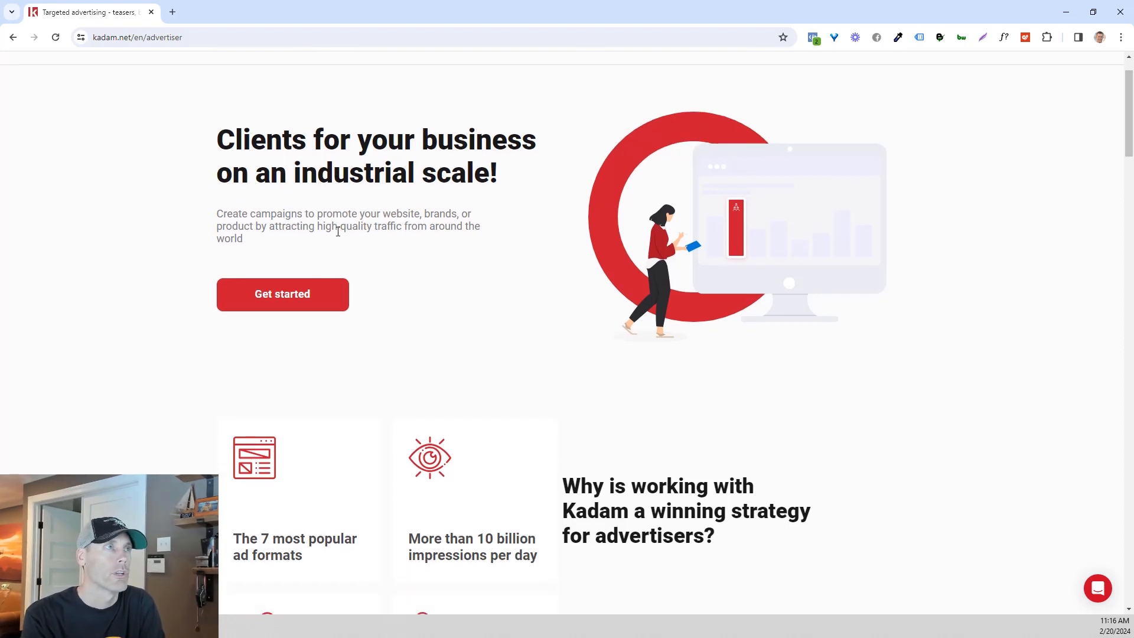
pyautogui.scroll(-1, 177, 292)
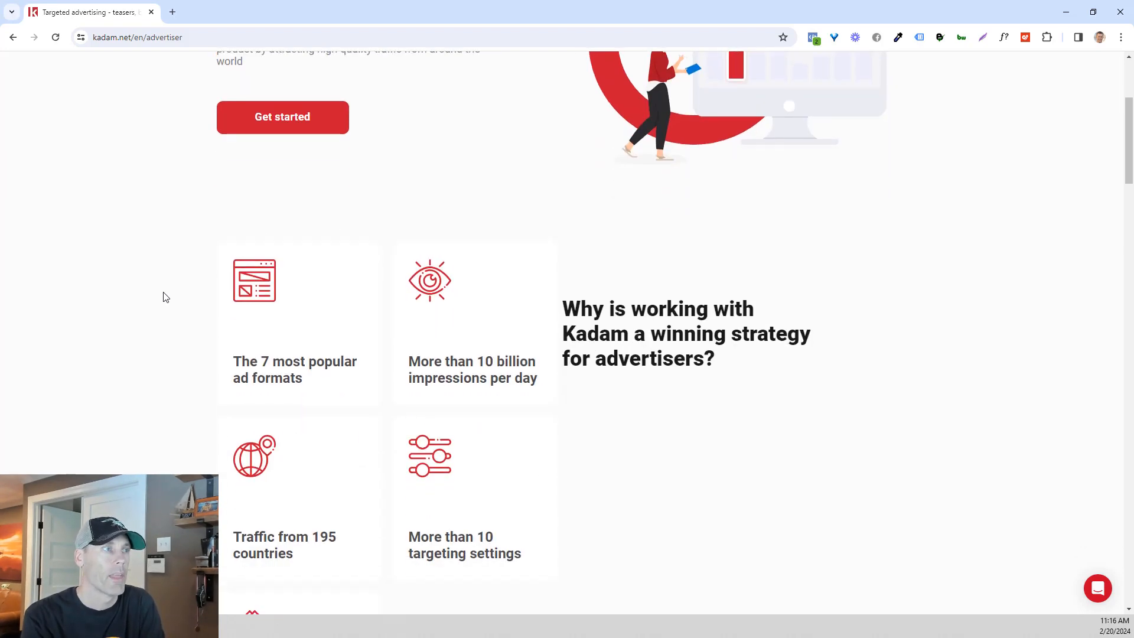
pyautogui.scroll(-1, 119, 296)
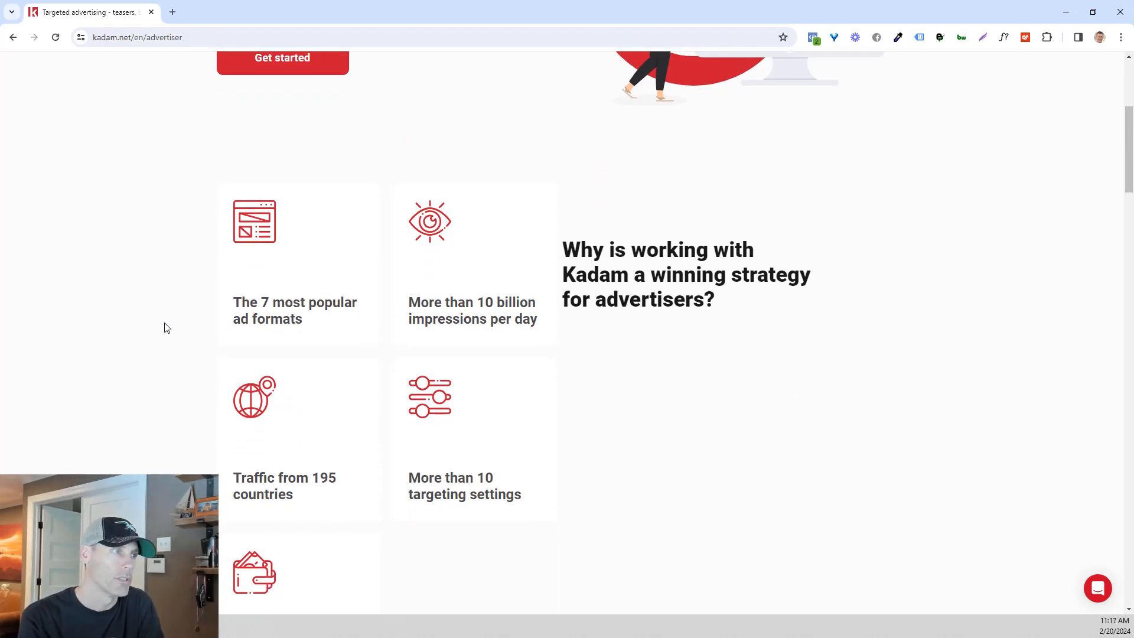
pyautogui.scroll(-2, 163, 324)
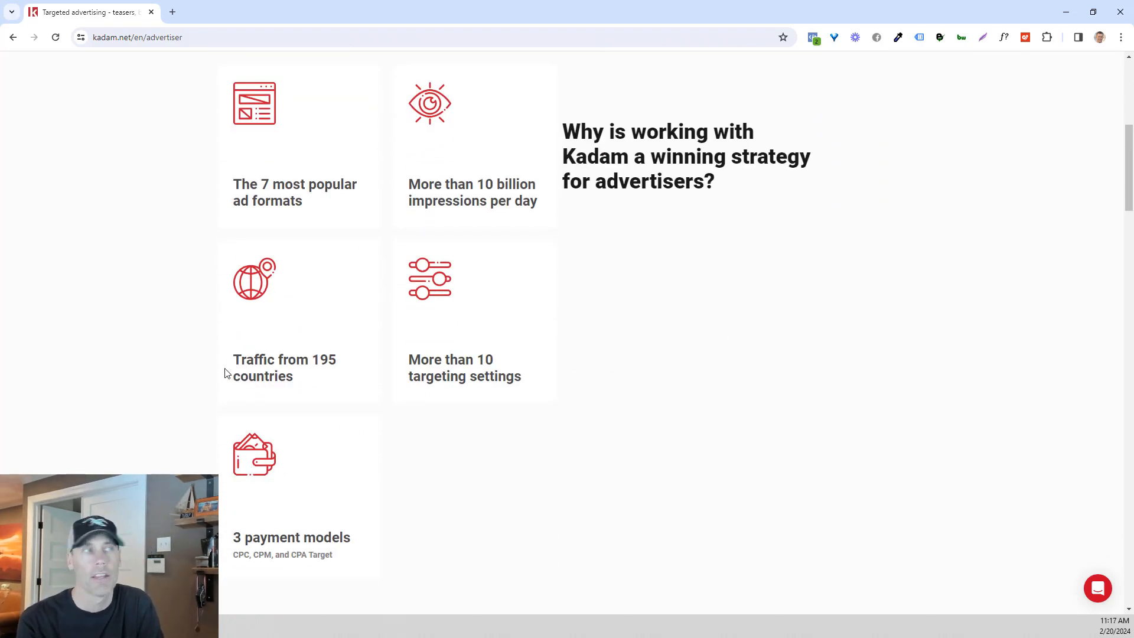
pyautogui.scroll(-2, 197, 385)
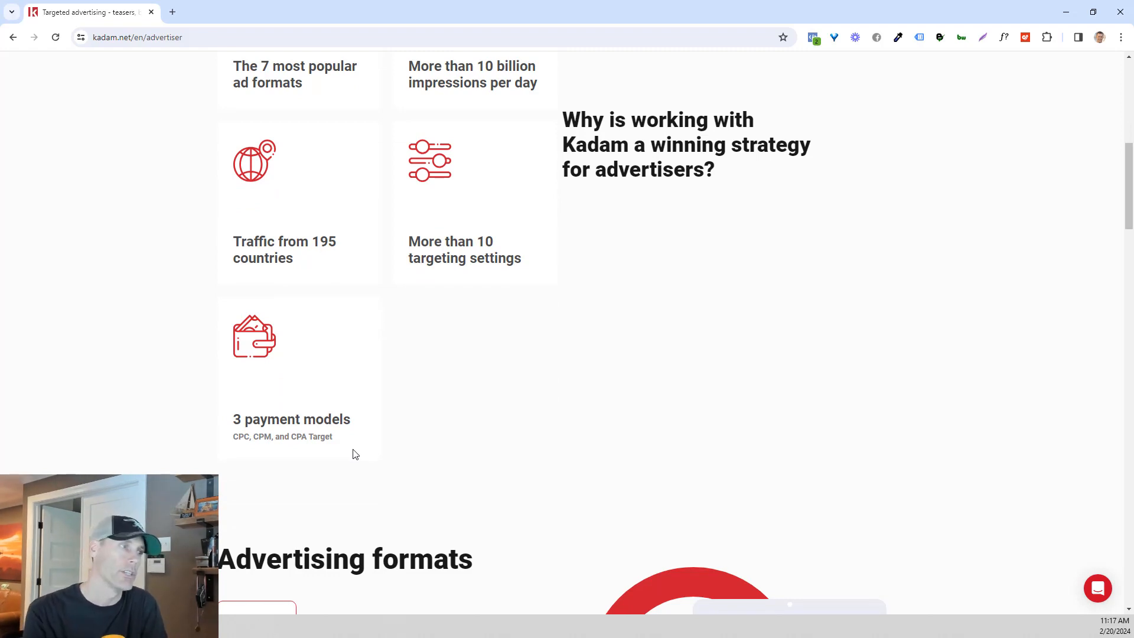
pyautogui.scroll(-3, 472, 450)
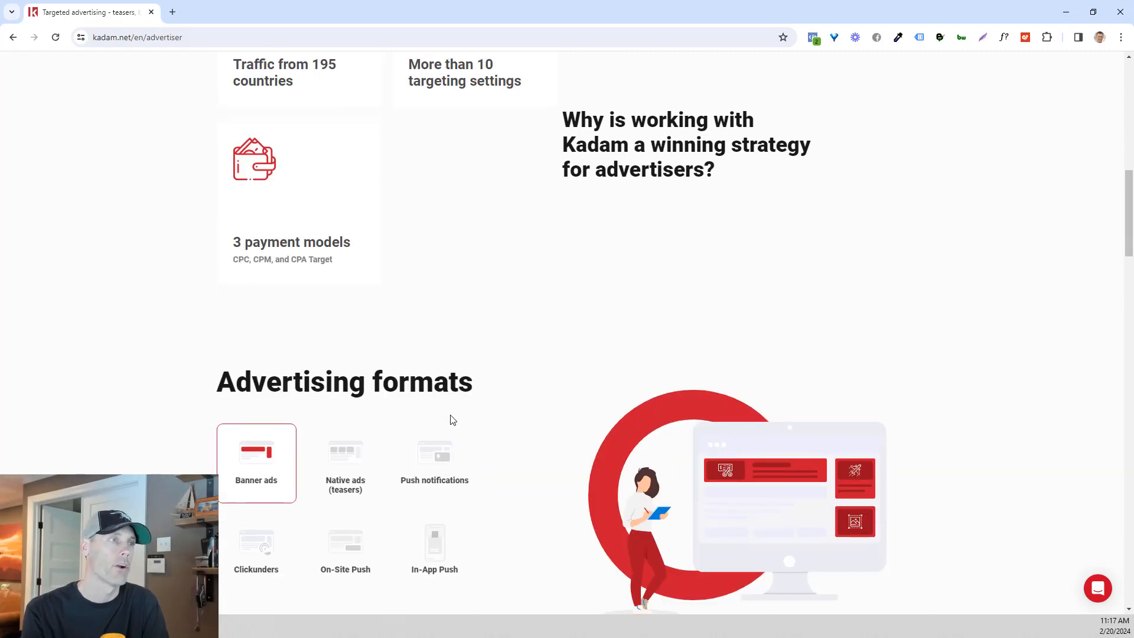
pyautogui.scroll(-2, 589, 459)
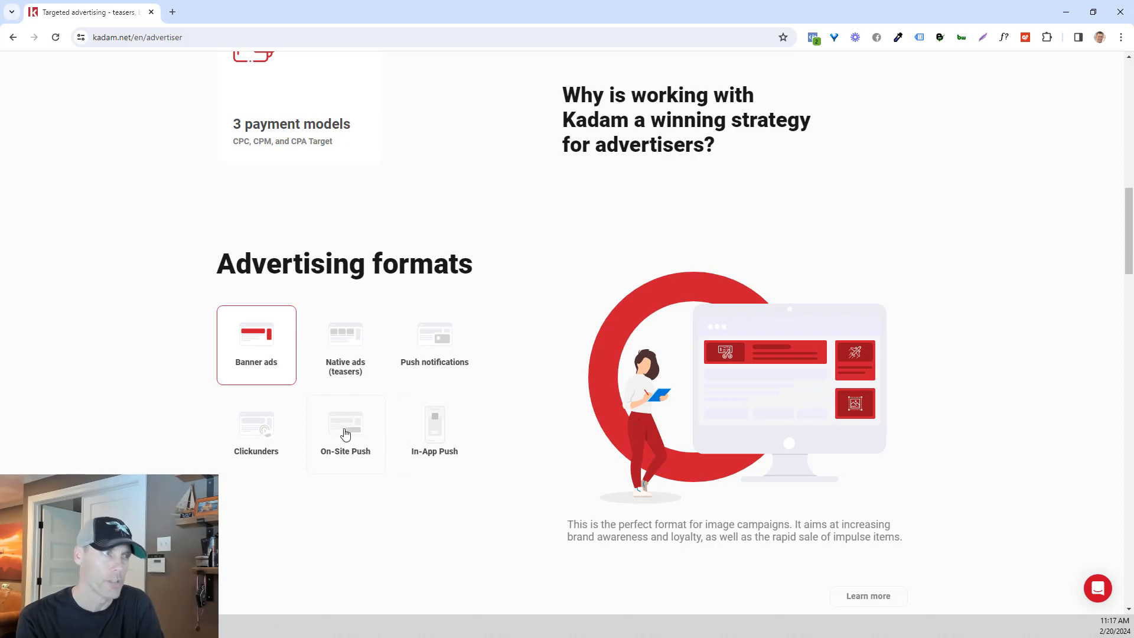
pyautogui.scroll(8, 529, 447)
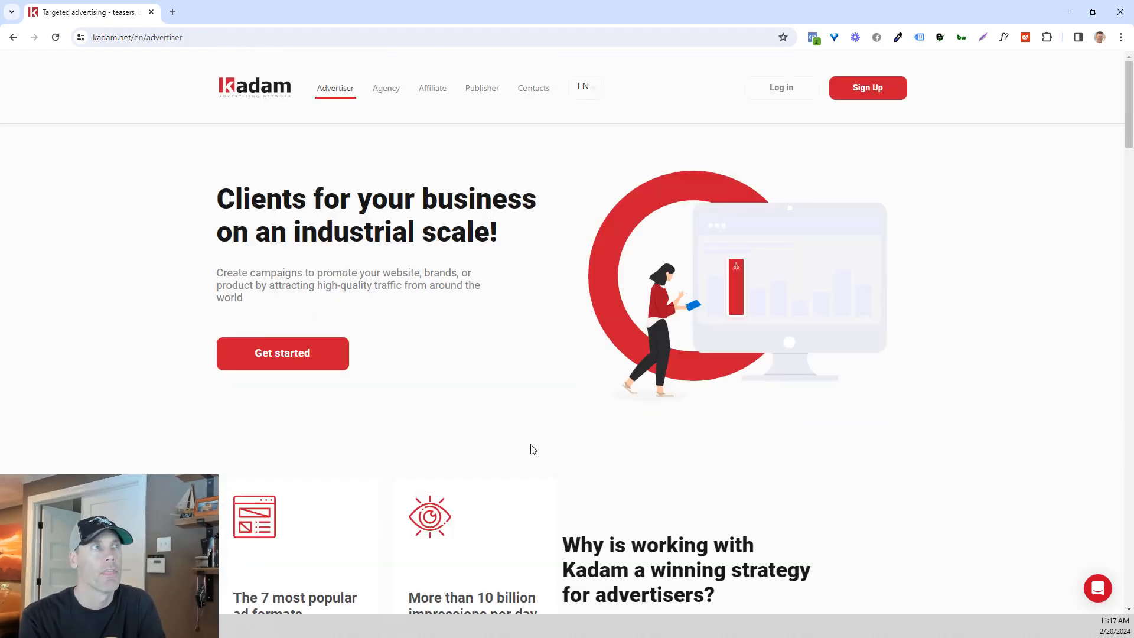
# Step: Open the Affiliate page and look over the CPA Target description and the payment models
pyautogui.click(448, 96)
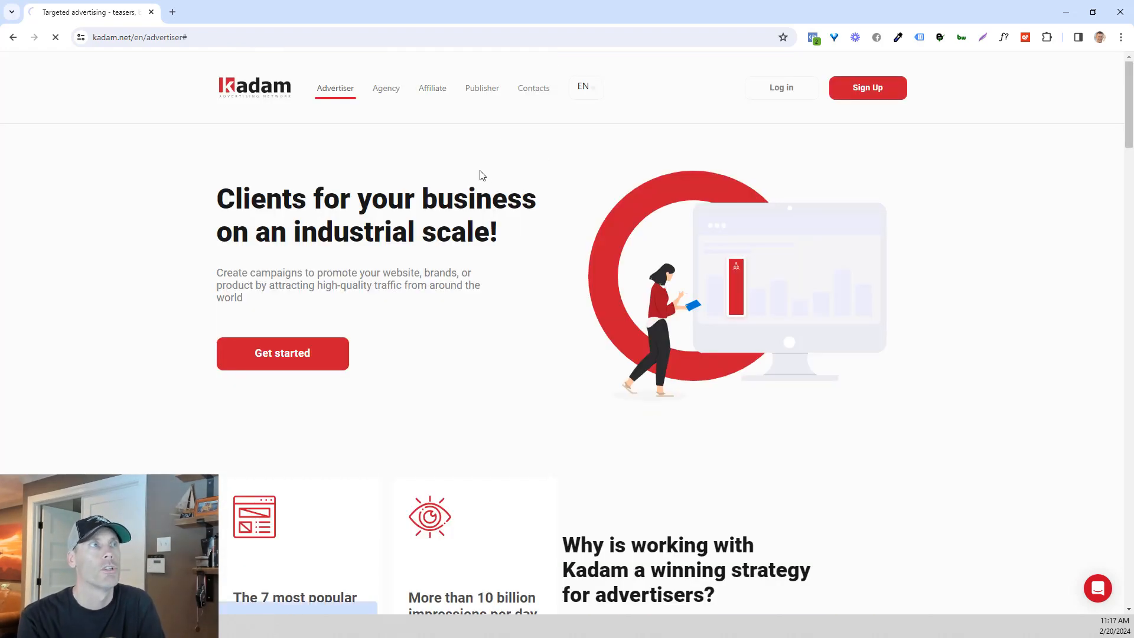
pyautogui.scroll(-3, 520, 242)
pyautogui.scroll(-4, 533, 237)
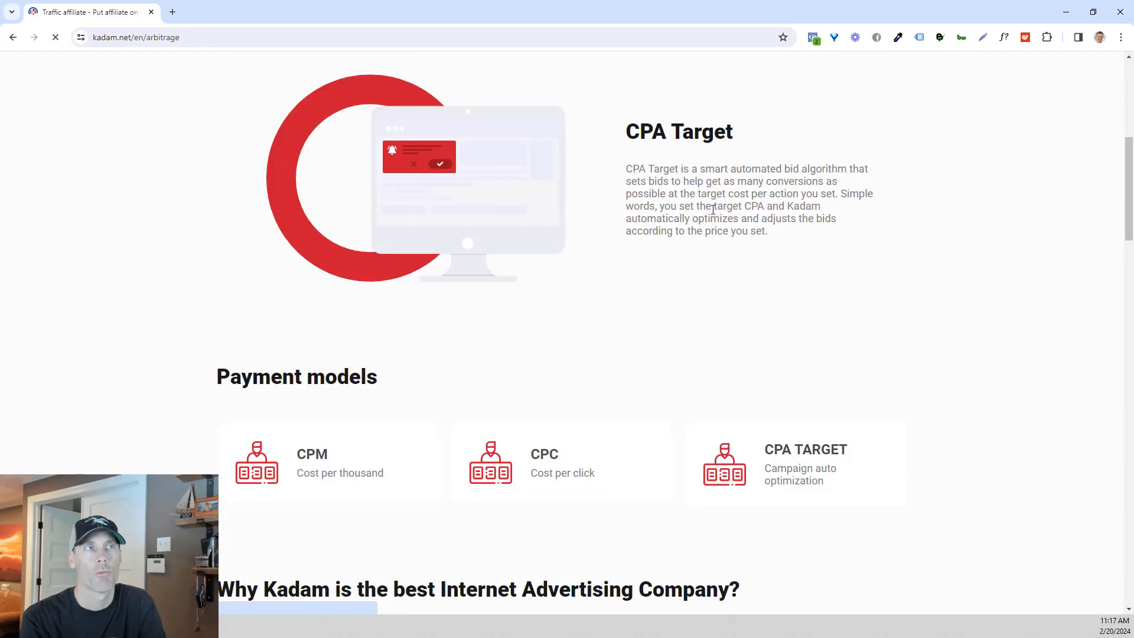
pyautogui.scroll(-2, 696, 237)
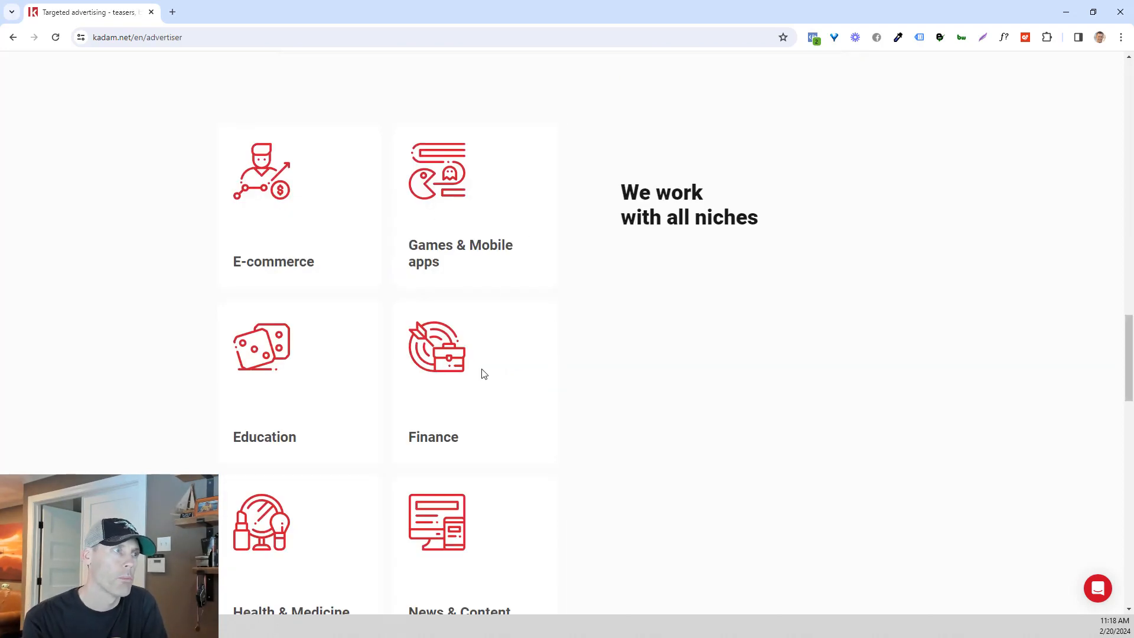
# Step: Review the supported niches and the personal manager section on the Advertiser page
pyautogui.scroll(-1, 564, 360)
pyautogui.scroll(-2, 564, 360)
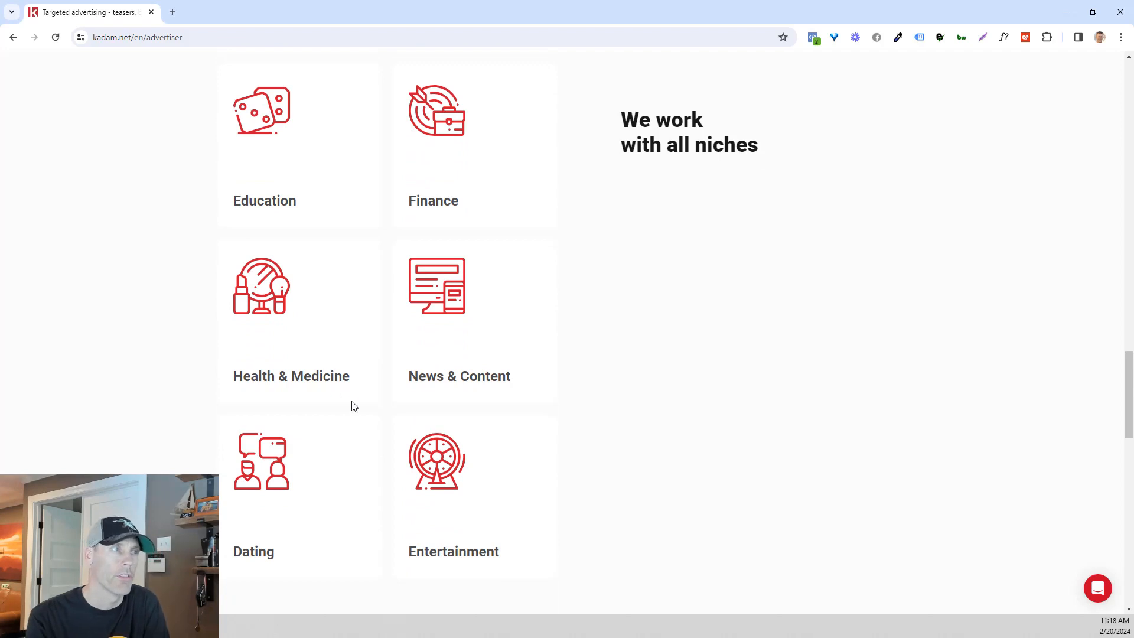
pyautogui.scroll(-2, 605, 385)
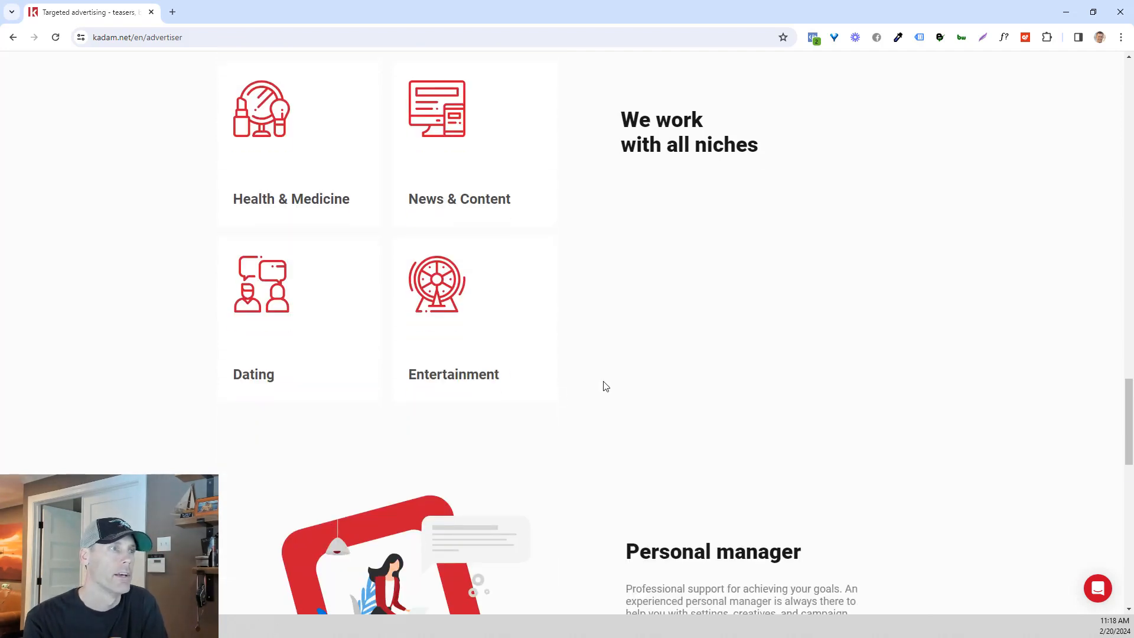
pyautogui.scroll(-3, 559, 390)
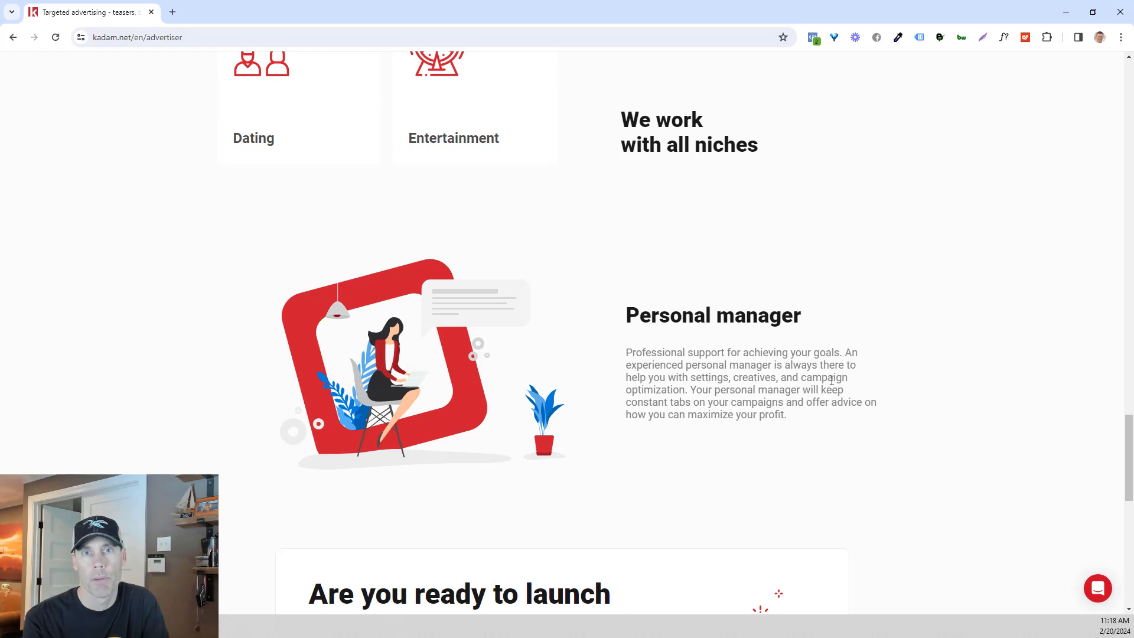
pyautogui.scroll(10, 830, 388)
pyautogui.scroll(10, 1128, 362)
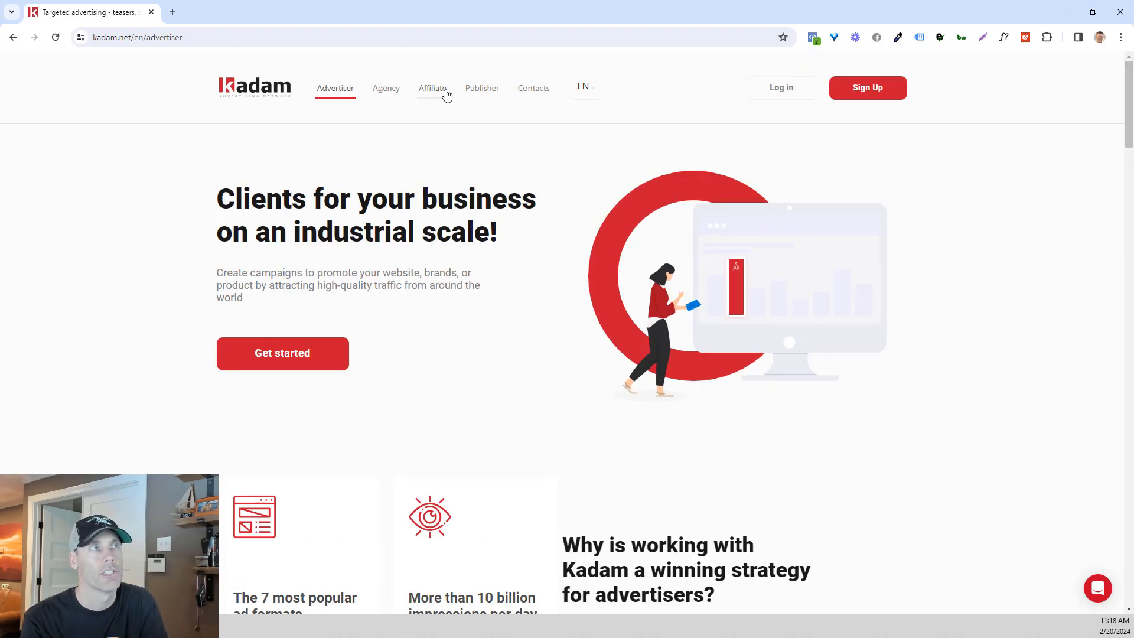
# Step: Open the Affiliate page again and examine its personal manager, traffic arbitrage and payment model sections
pyautogui.click(437, 93)
pyautogui.scroll(-20, 514, 226)
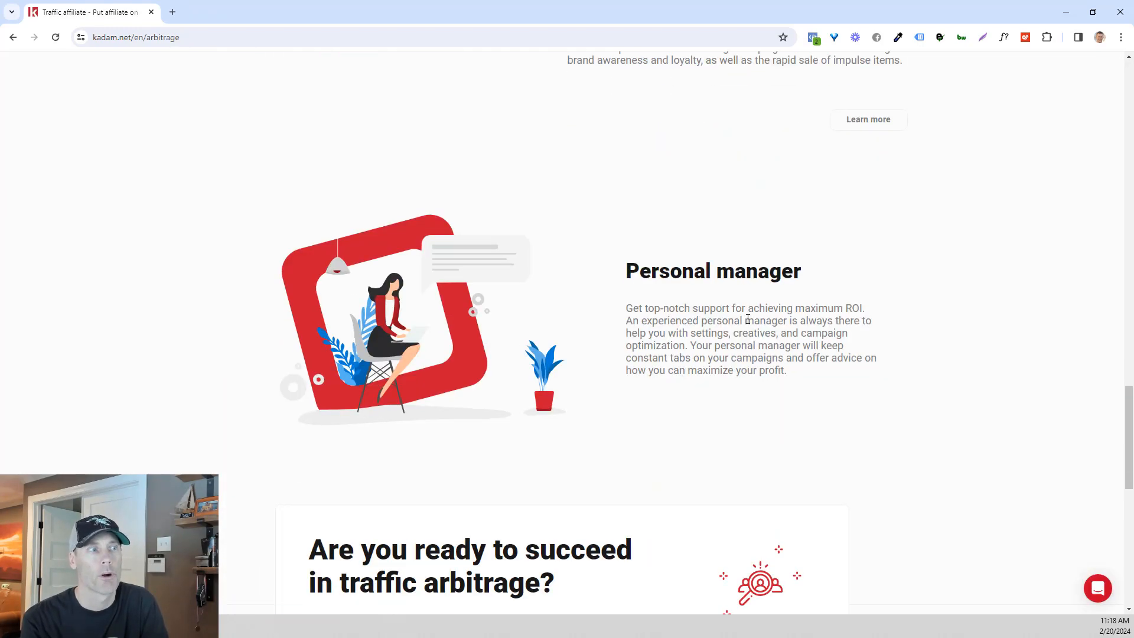
pyautogui.scroll(-6, 748, 320)
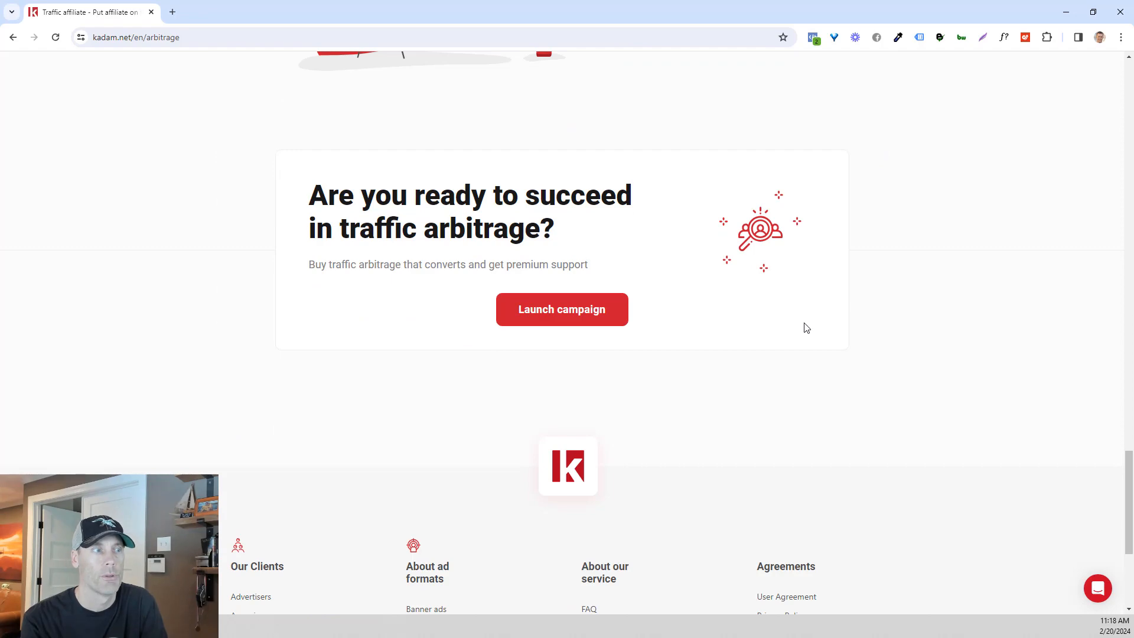
pyautogui.scroll(4, 809, 328)
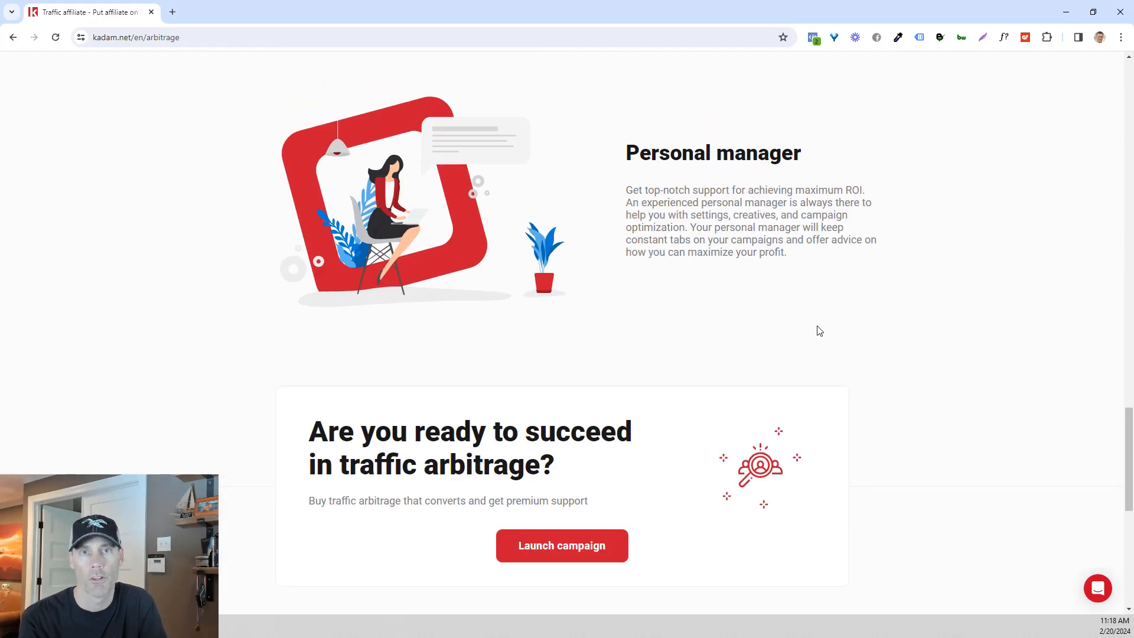
pyautogui.scroll(20, 813, 326)
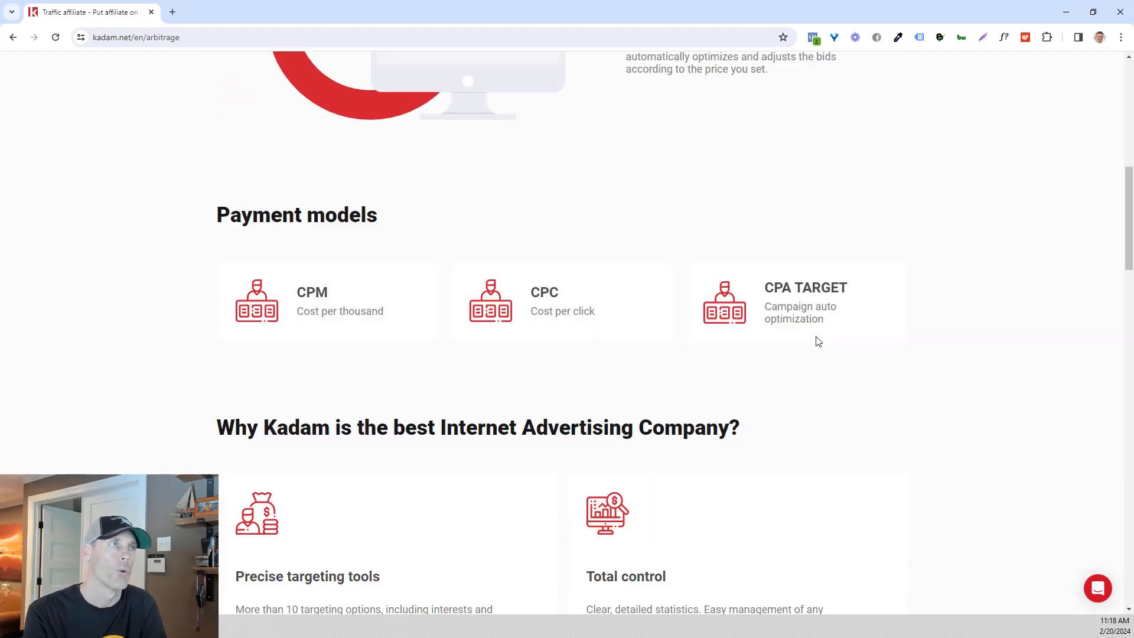
# Step: Open the Agency page and review the partnership terms offered to advertising agencies
pyautogui.scroll(3, 785, 322)
pyautogui.click(381, 91)
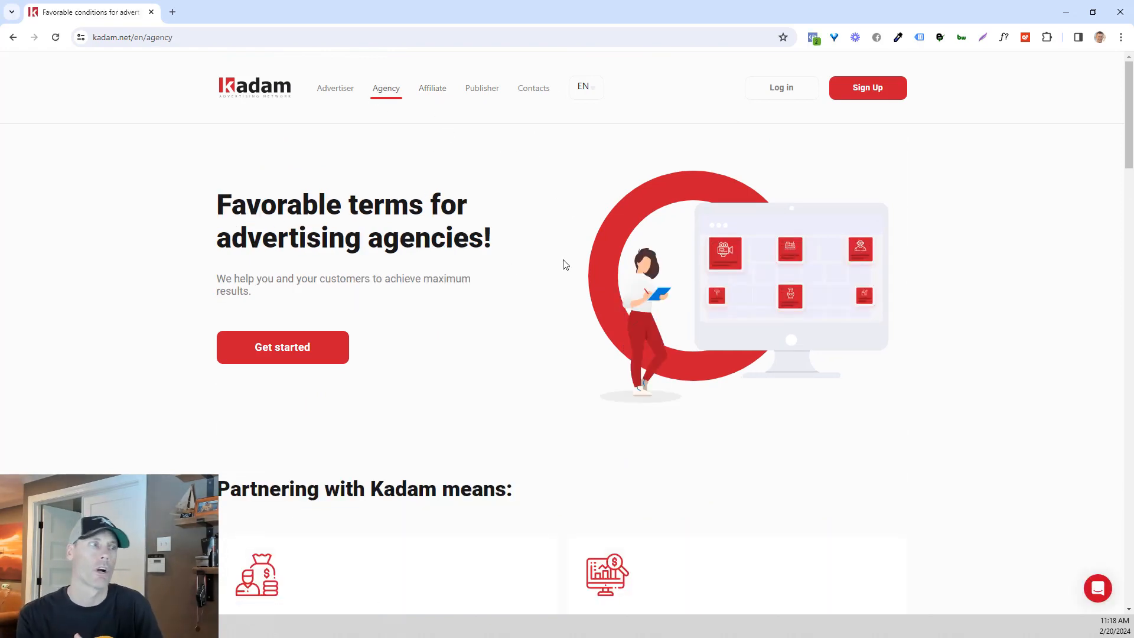
pyautogui.scroll(-8, 564, 265)
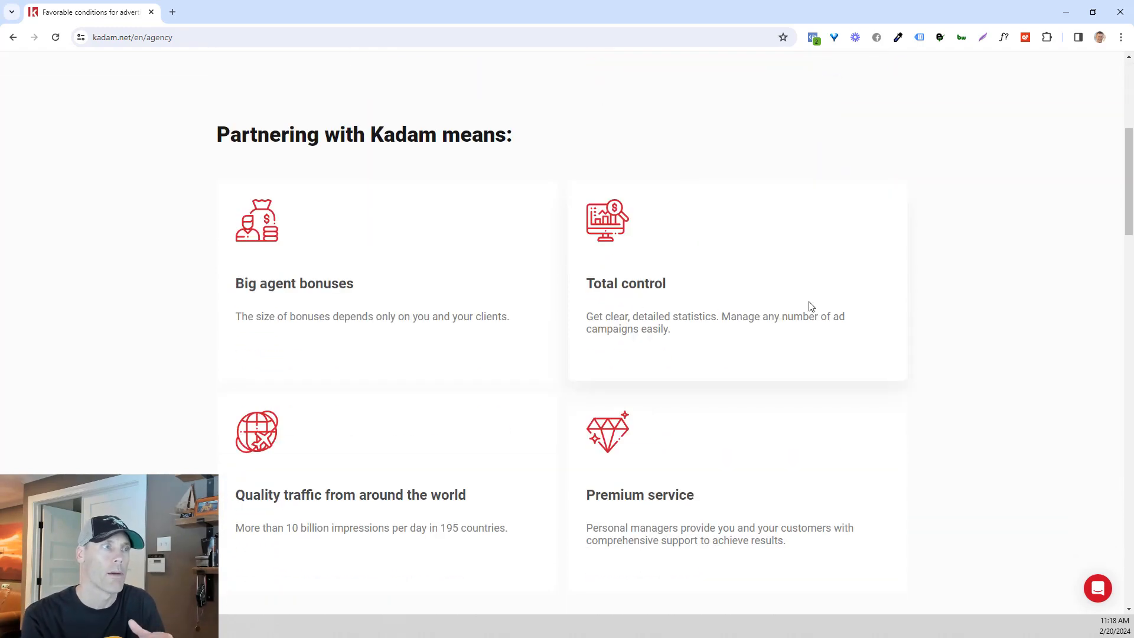
pyautogui.scroll(-2, 829, 304)
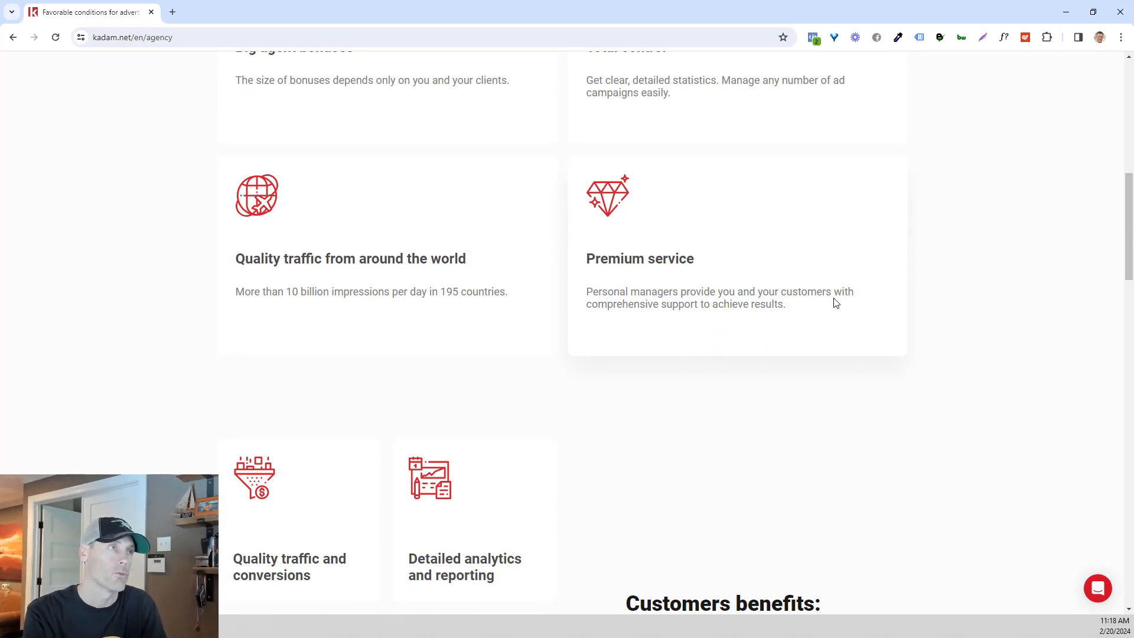
pyautogui.scroll(10, 756, 304)
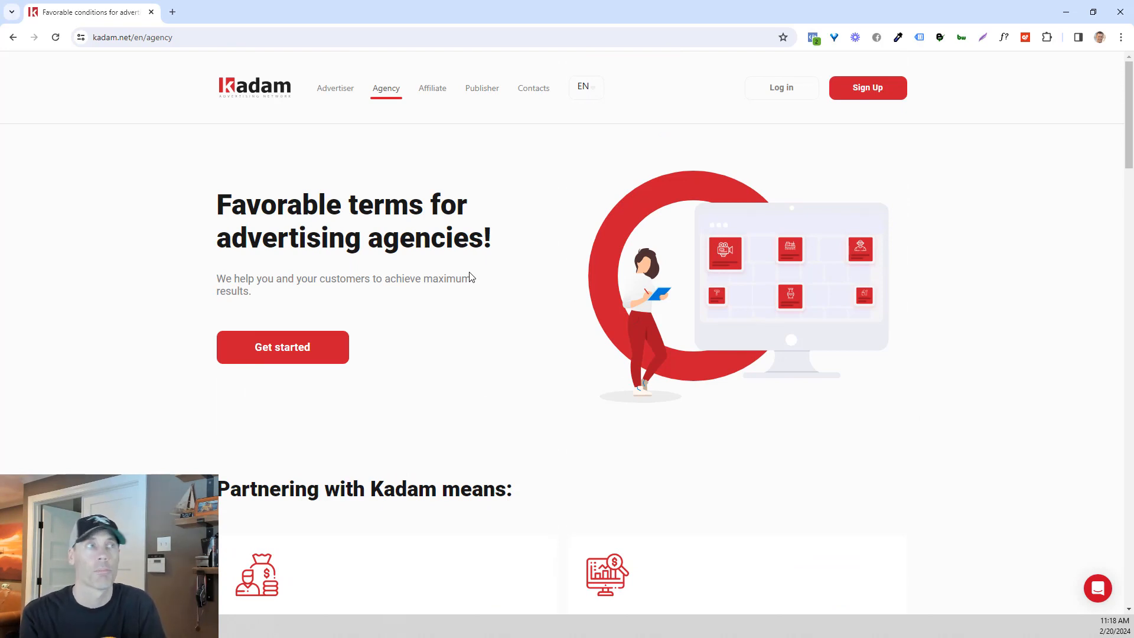
pyautogui.scroll(-4, 488, 289)
pyautogui.scroll(4, 486, 256)
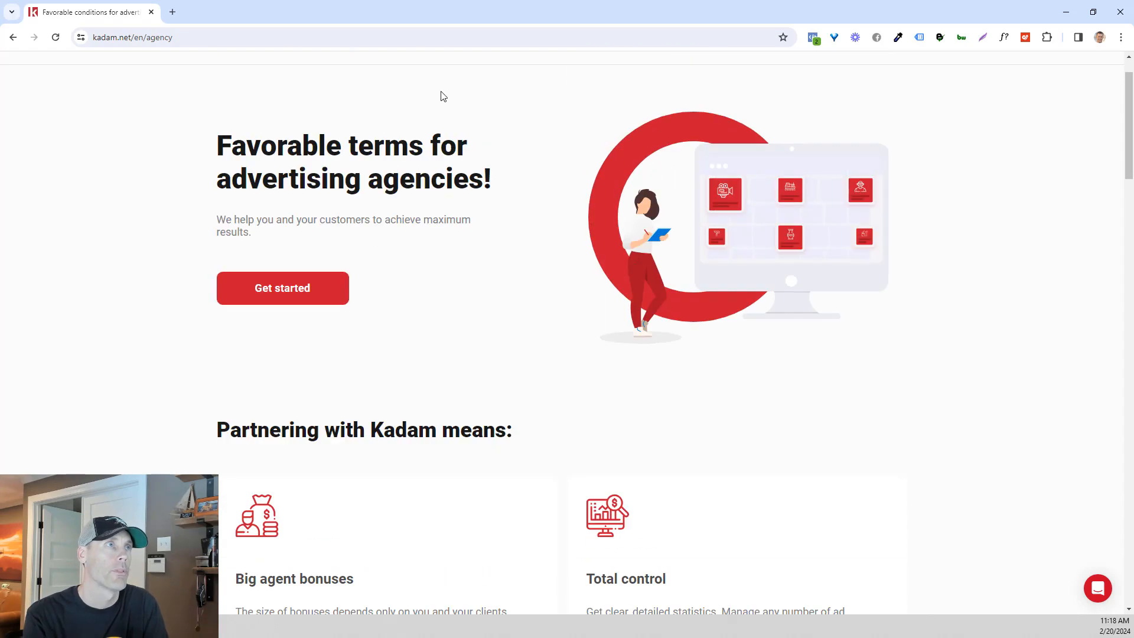
# Step: Open the Publisher page and review the monetization reasons, the three setup steps and the profitable ad formats
pyautogui.click(479, 90)
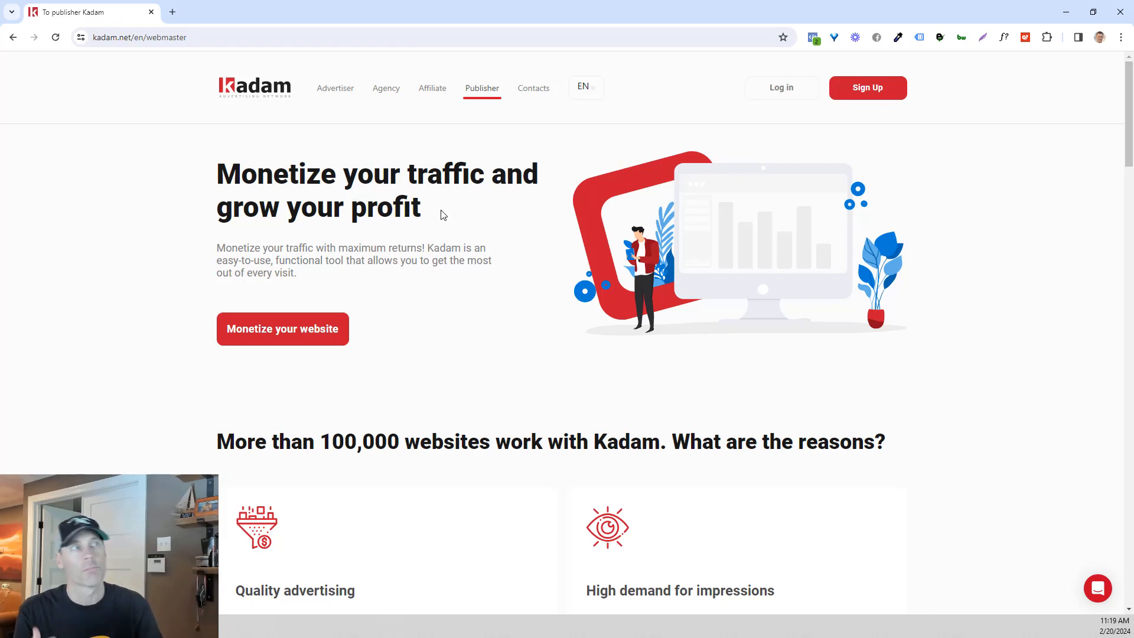
pyautogui.scroll(-4, 426, 215)
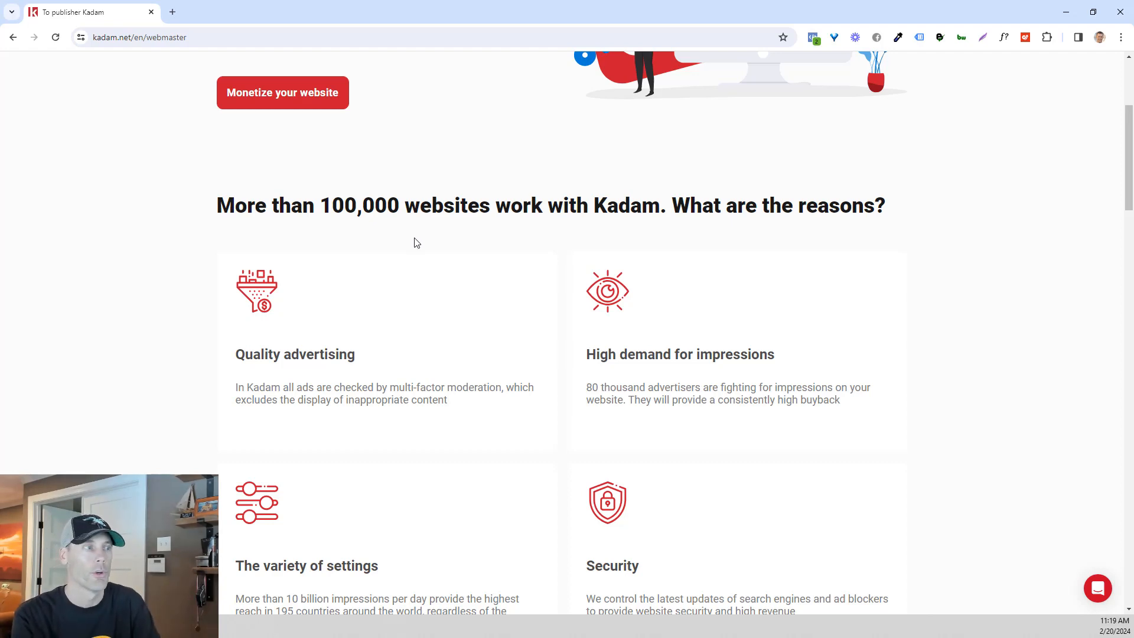
pyautogui.scroll(-6, 419, 248)
pyautogui.scroll(-3, 520, 269)
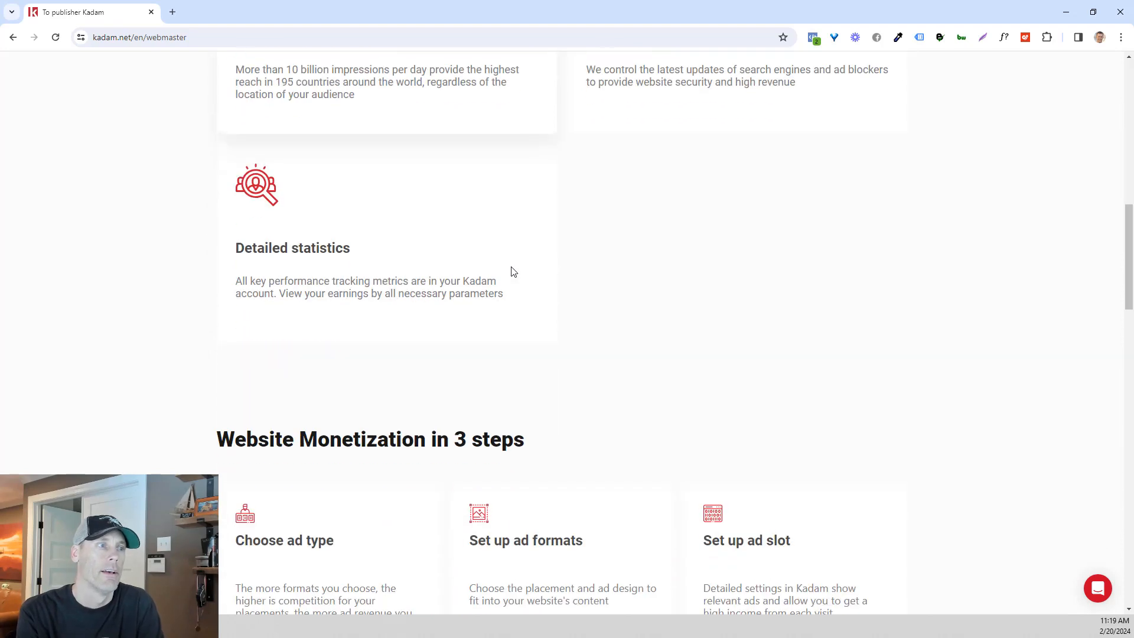
pyautogui.scroll(-1, 540, 272)
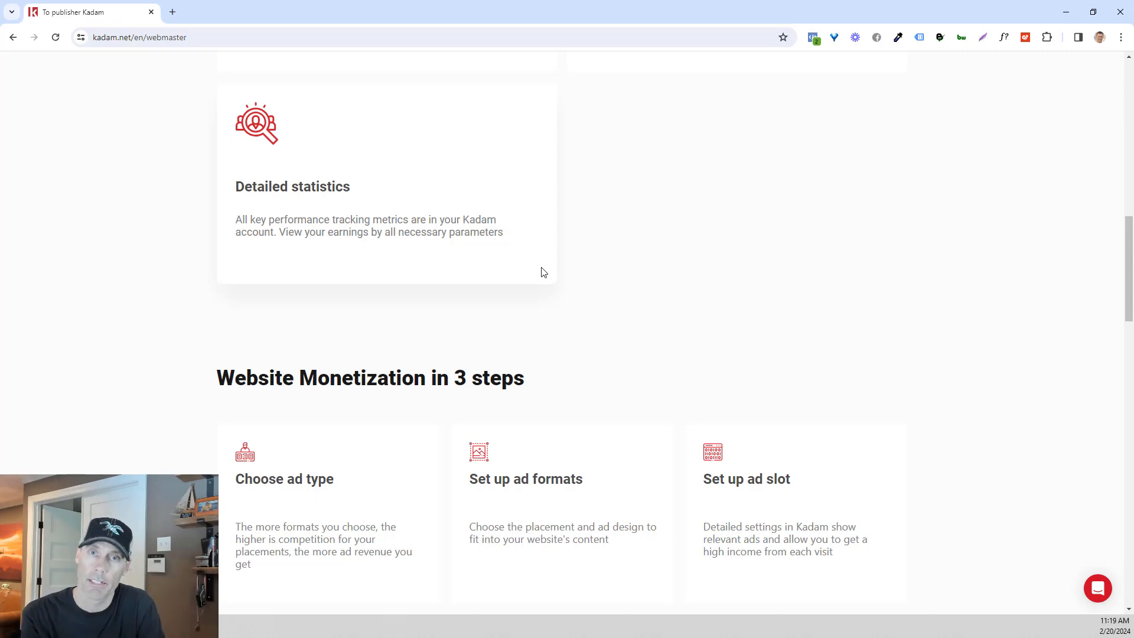
pyautogui.scroll(-4, 397, 302)
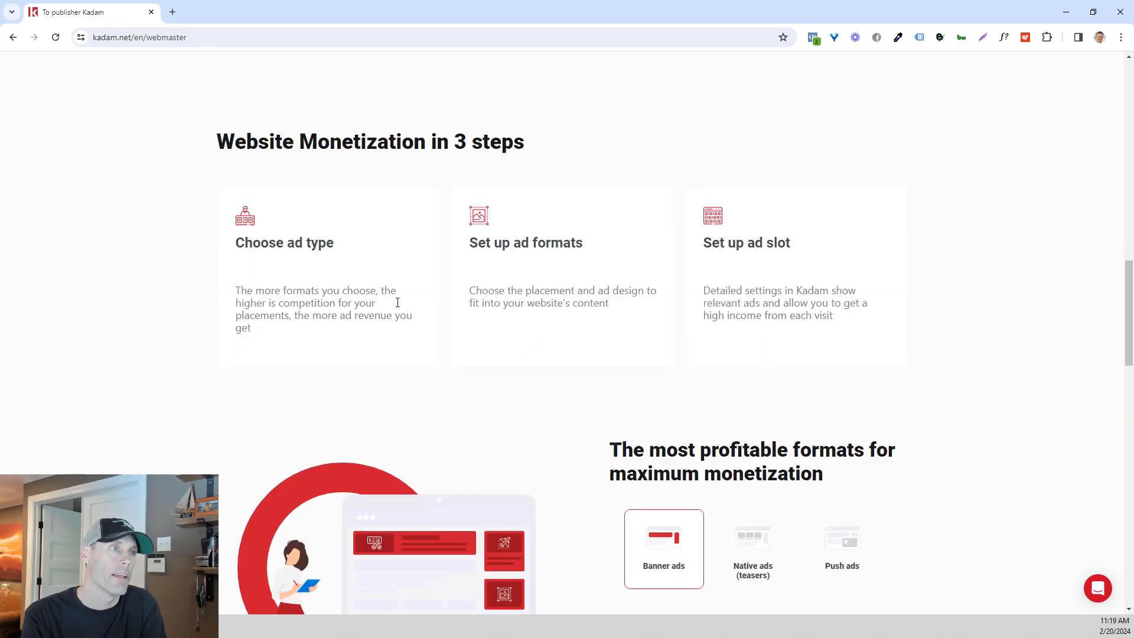
pyautogui.scroll(-5, 600, 254)
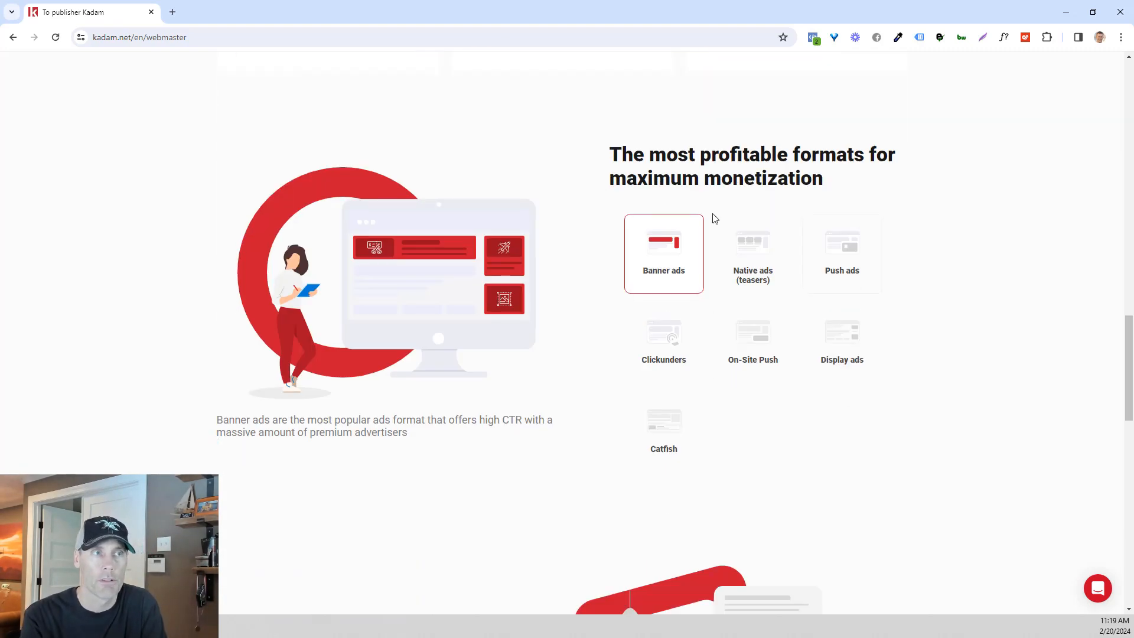
pyautogui.scroll(-2, 851, 296)
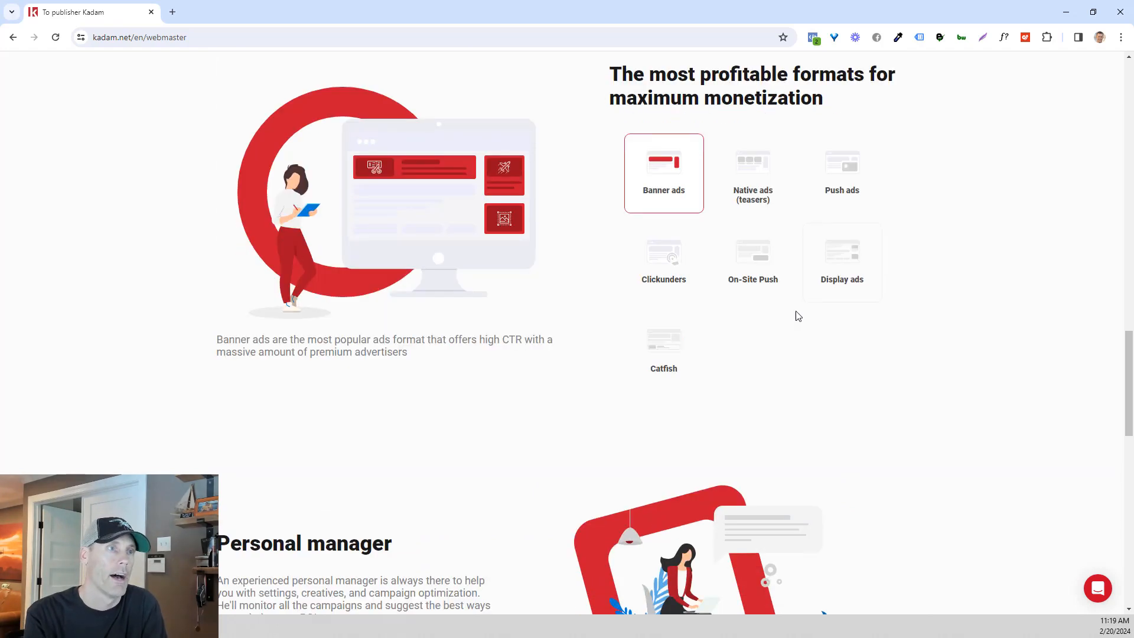
# Step: Select the Catfish format among the publisher ad formats and look over the personal manager and sign-up sections
pyautogui.click(681, 311)
pyautogui.scroll(2, 820, 295)
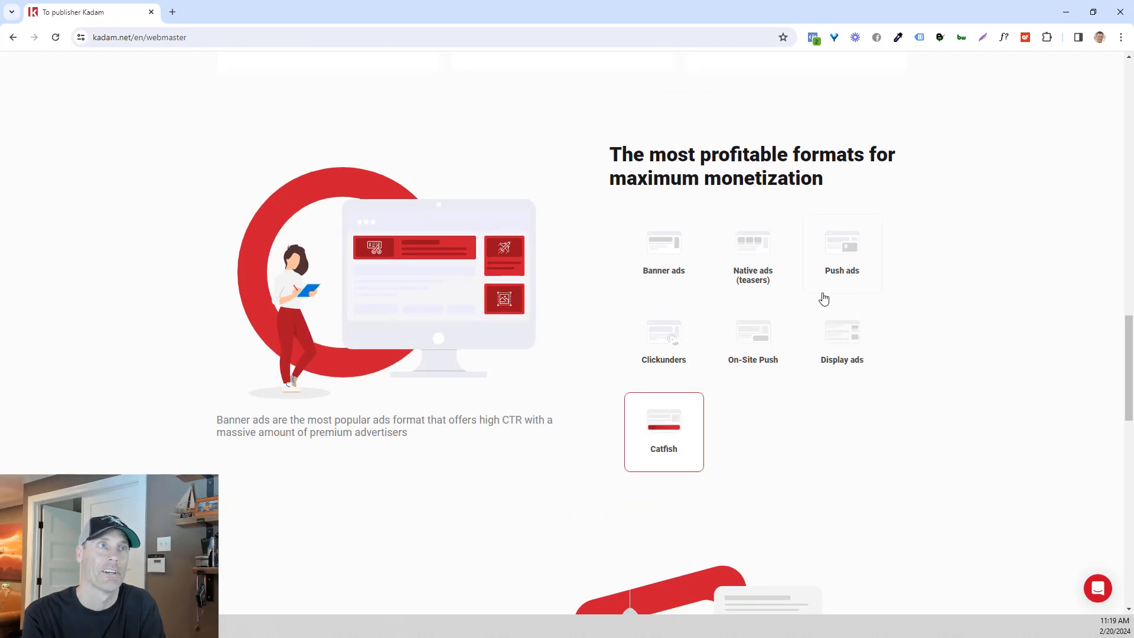
pyautogui.scroll(-4, 759, 331)
pyautogui.scroll(-10, 798, 277)
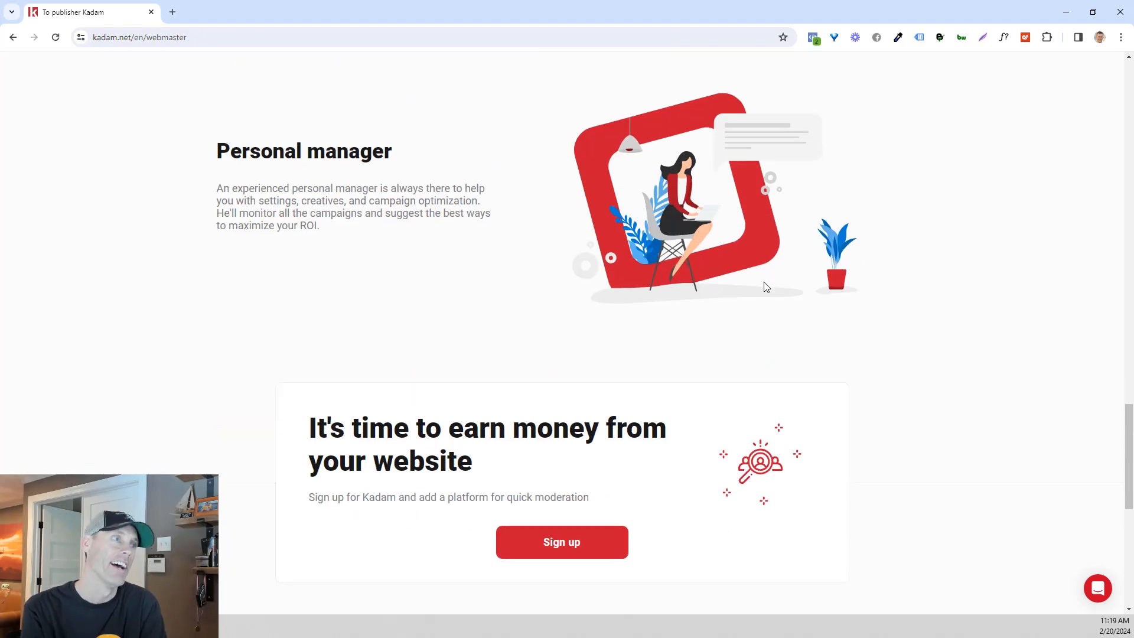
pyautogui.scroll(6, 561, 312)
pyautogui.scroll(20, 557, 321)
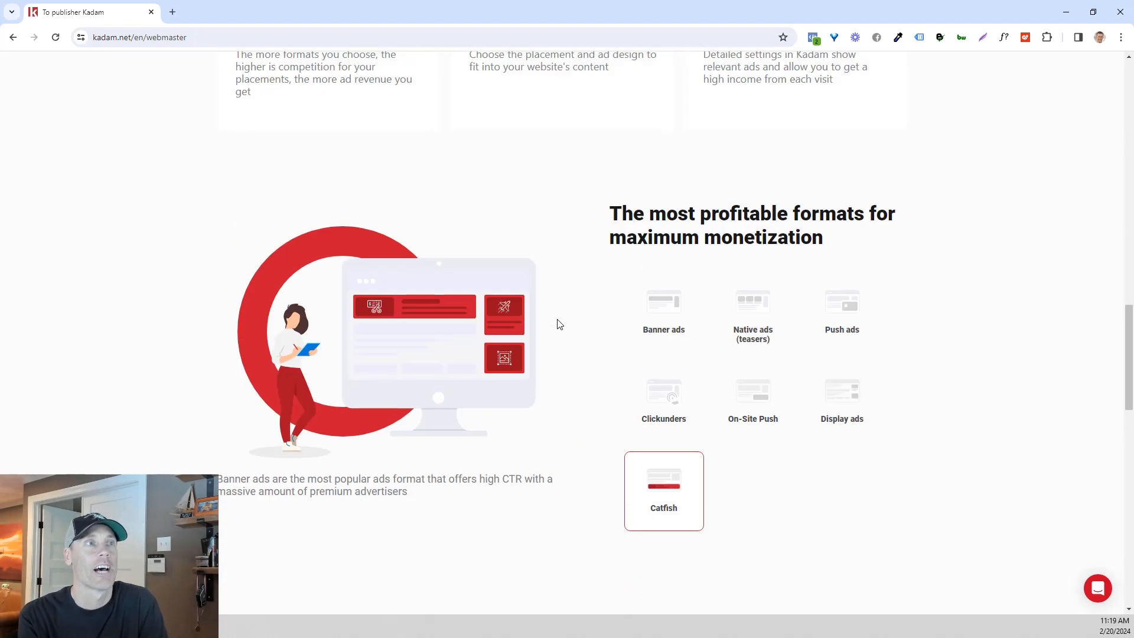
# Step: Return to the Affiliate page and start signing up for an account of the Advertiser type
pyautogui.scroll(2, 557, 327)
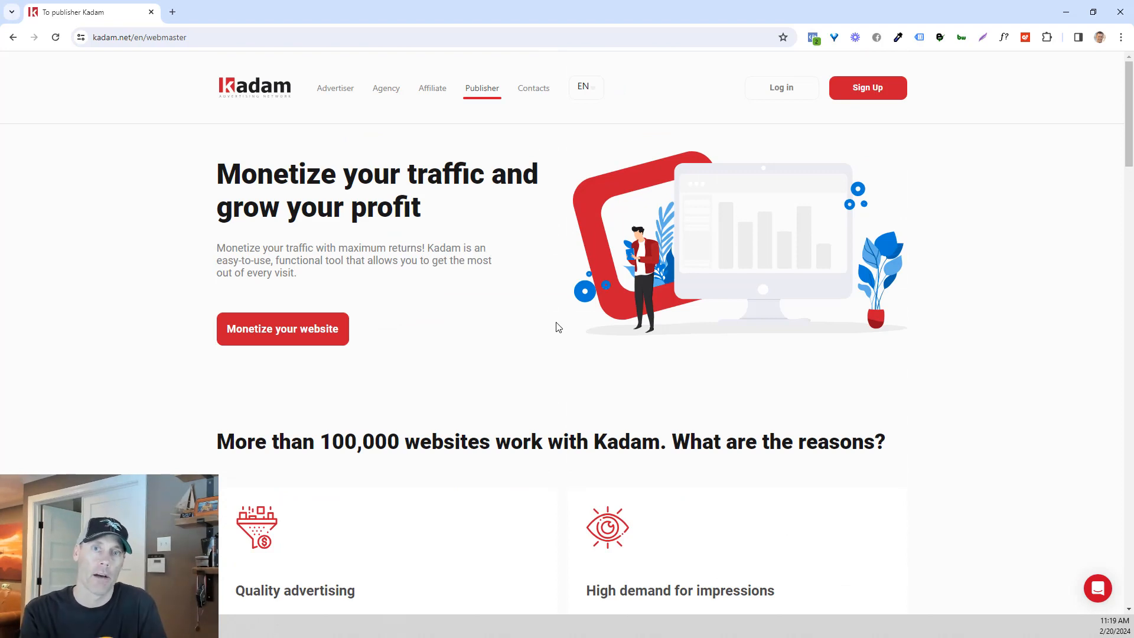
pyautogui.click(431, 92)
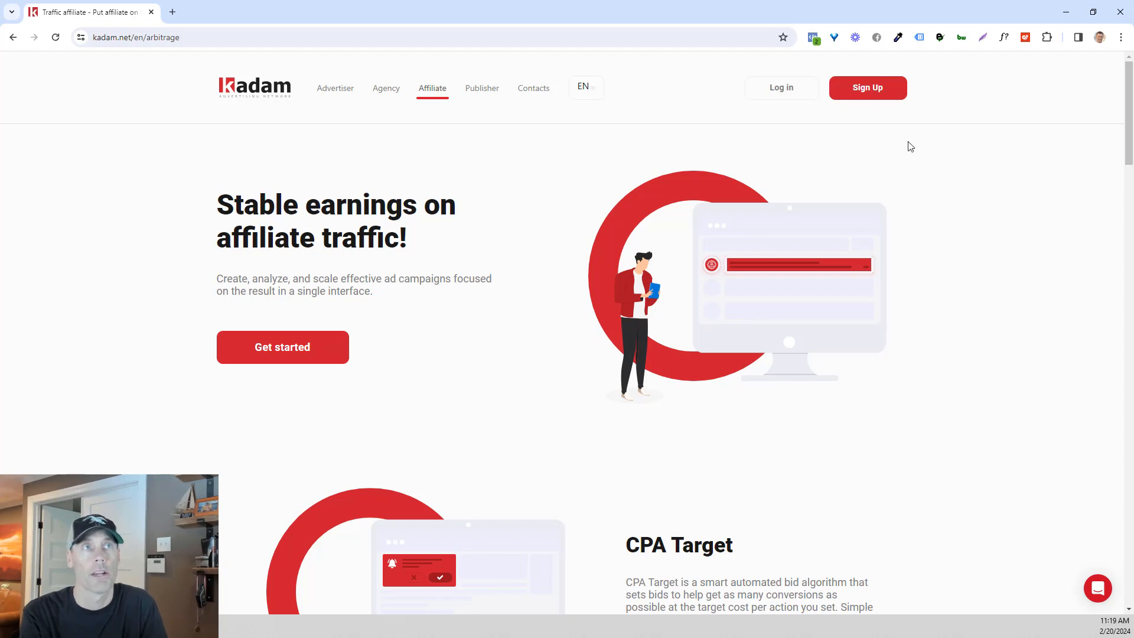
pyautogui.click(871, 89)
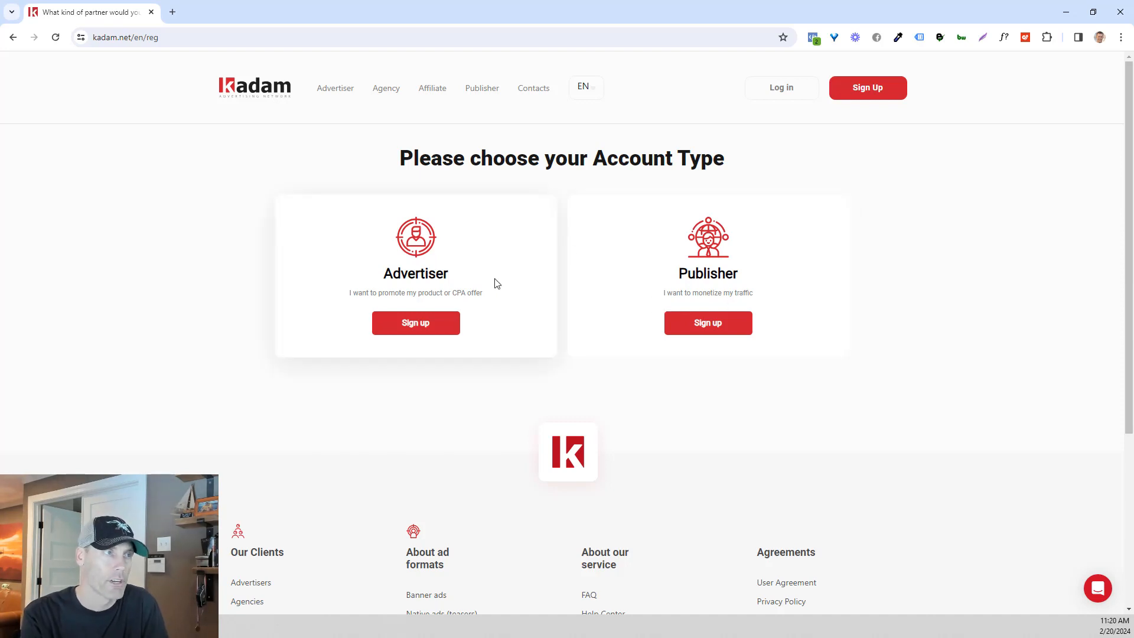
pyautogui.scroll(-1, 476, 282)
pyautogui.scroll(1, 484, 275)
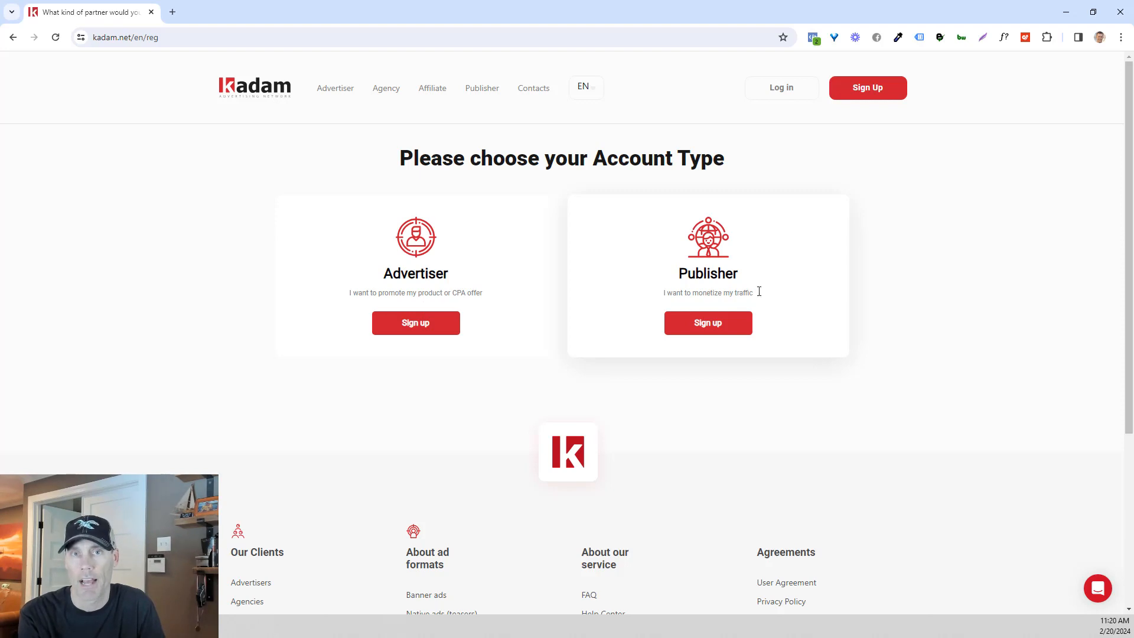
pyautogui.click(414, 324)
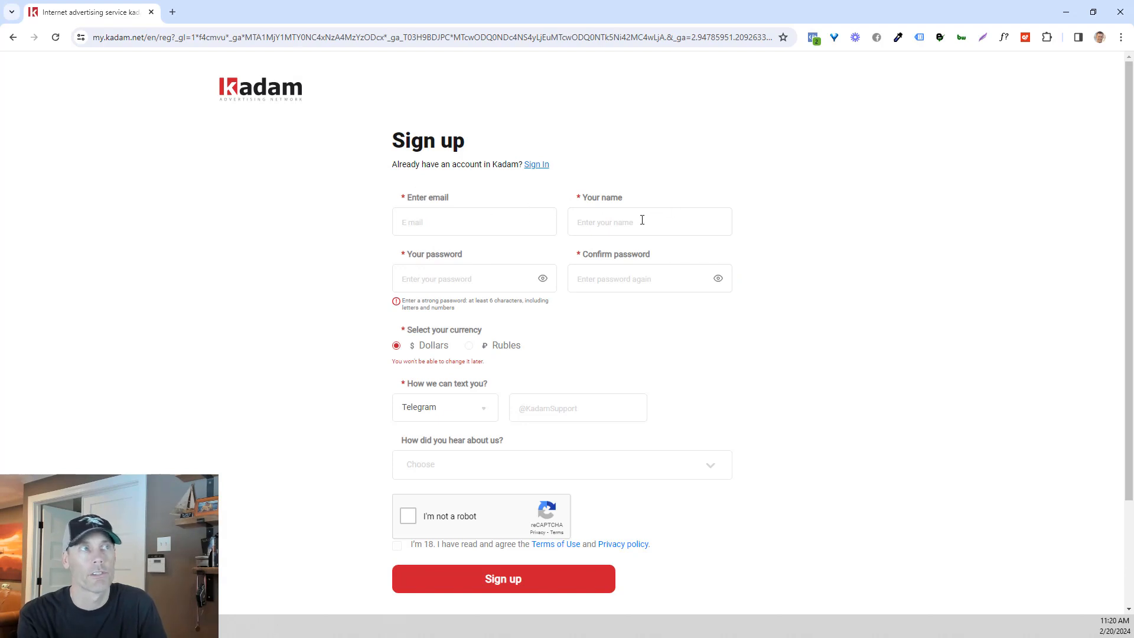
# Step: Review the contact methods offered in the sign-up form and advance the welcome tour of the advertiser account
pyautogui.click(476, 418)
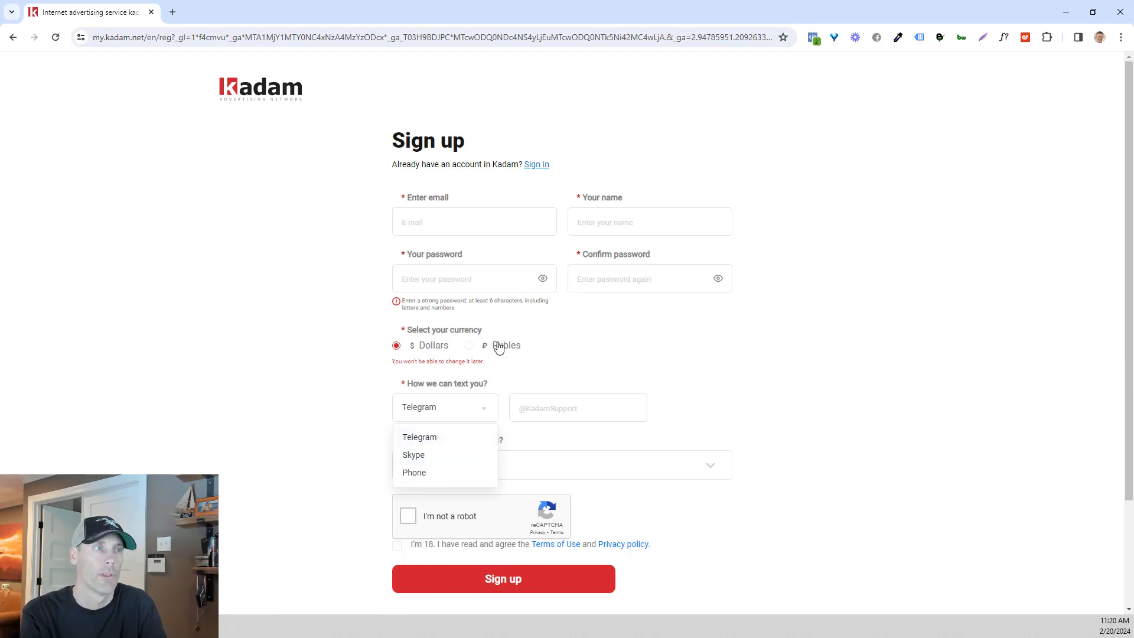
pyautogui.scroll(-2, 779, 364)
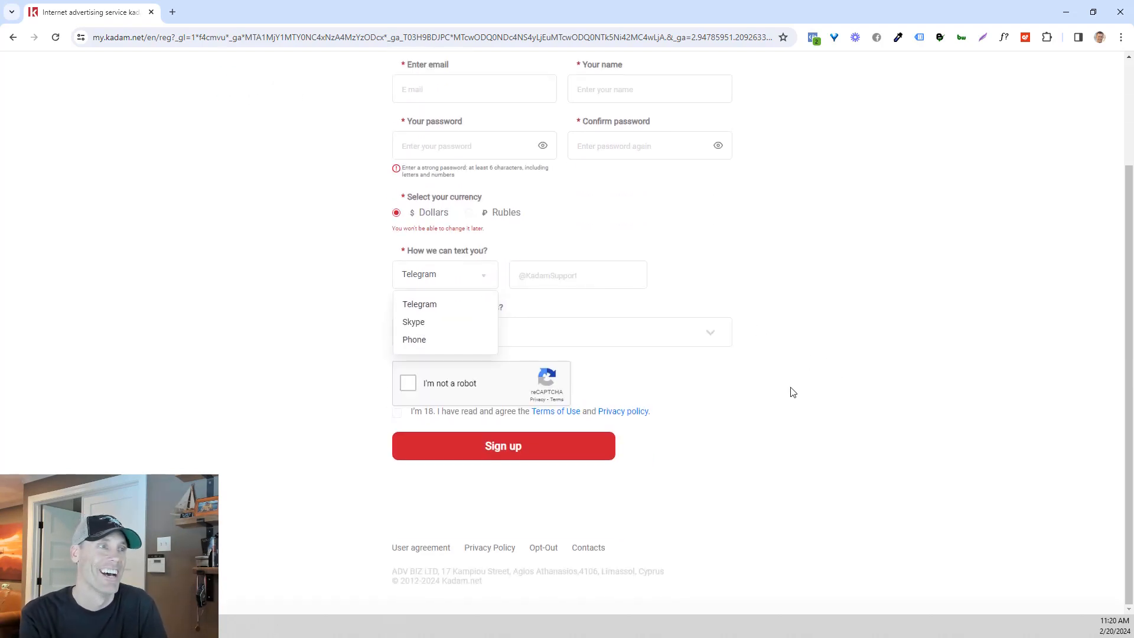
pyautogui.click(794, 392)
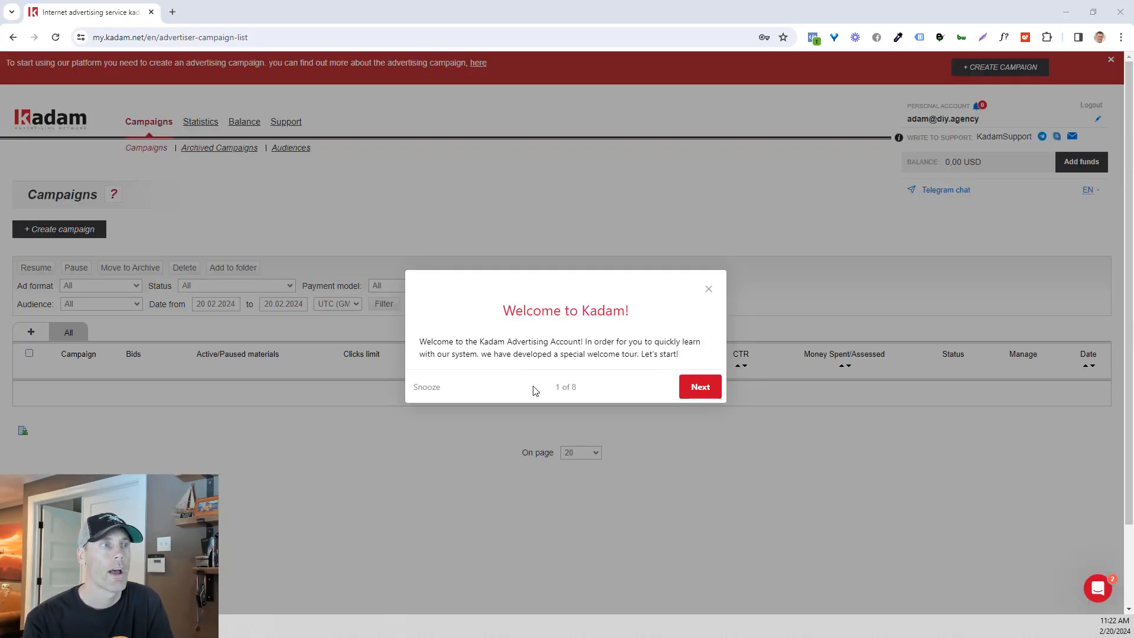
pyautogui.click(707, 387)
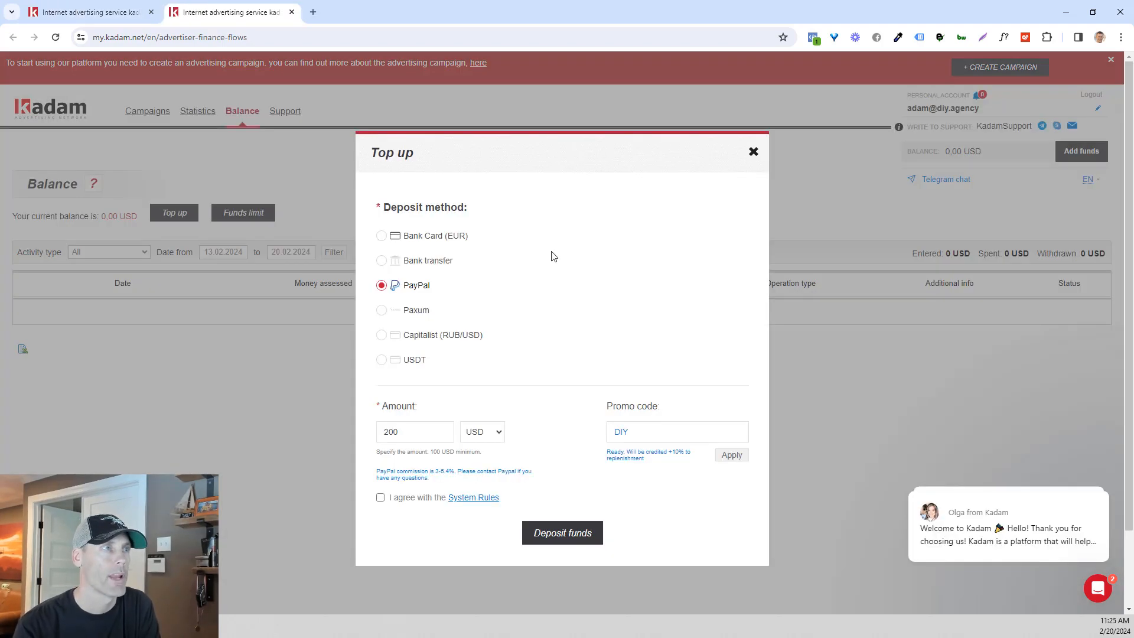
# Step: Check the minimum PayPal deposit, agree with the System Rules, and read through the support conversation about the invoice
pyautogui.moveTo(448, 233)
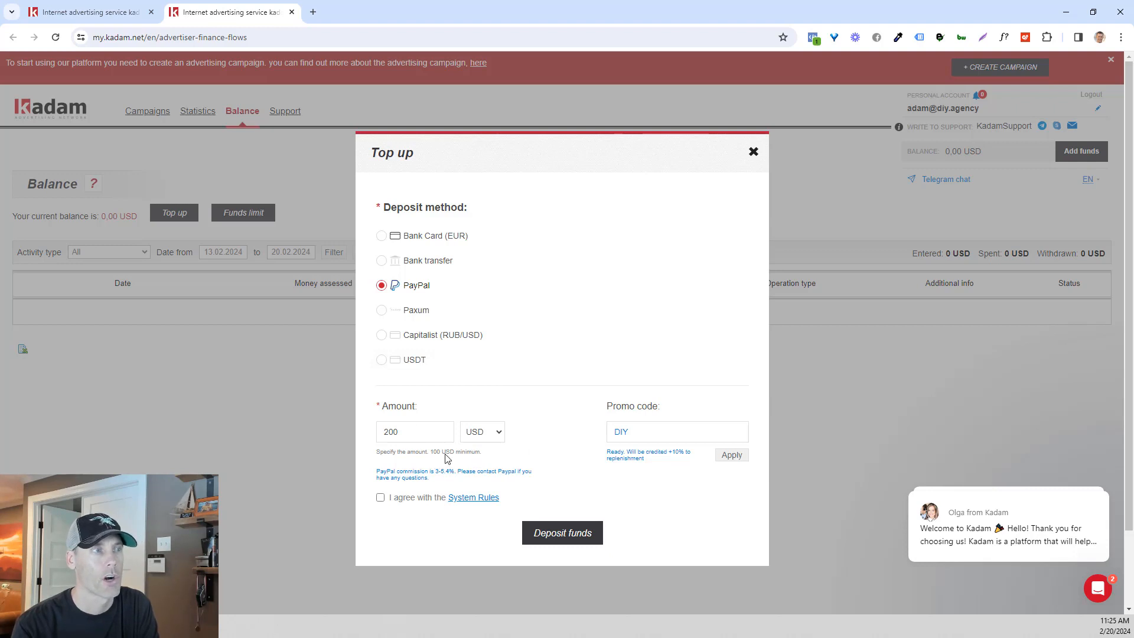
pyautogui.moveTo(434, 452); pyautogui.dragTo(489, 454)
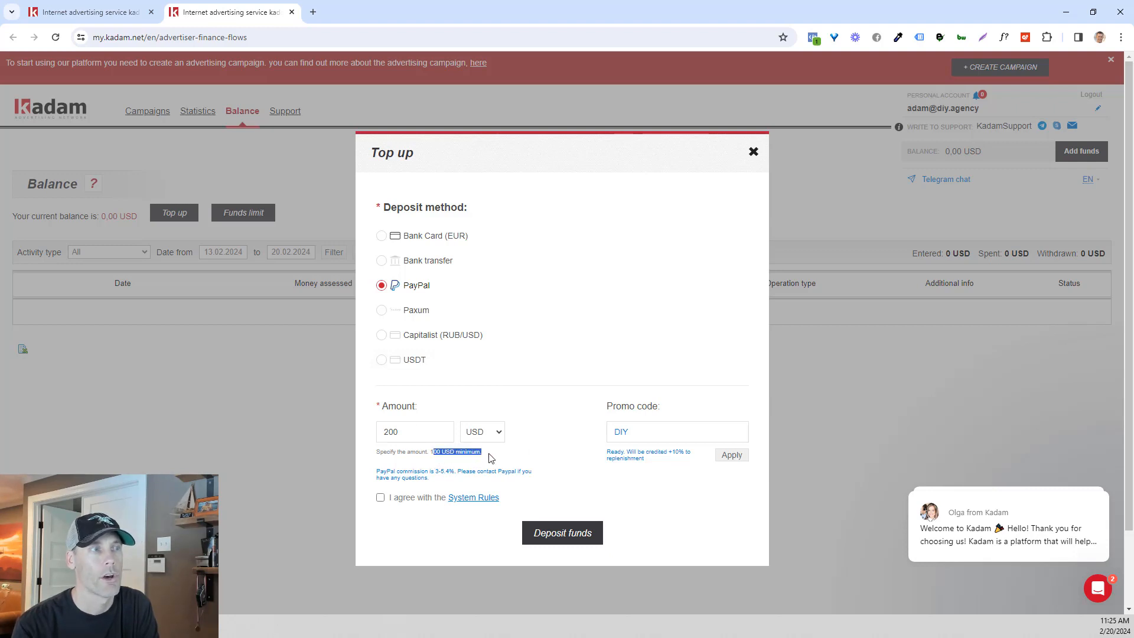
pyautogui.click(513, 453)
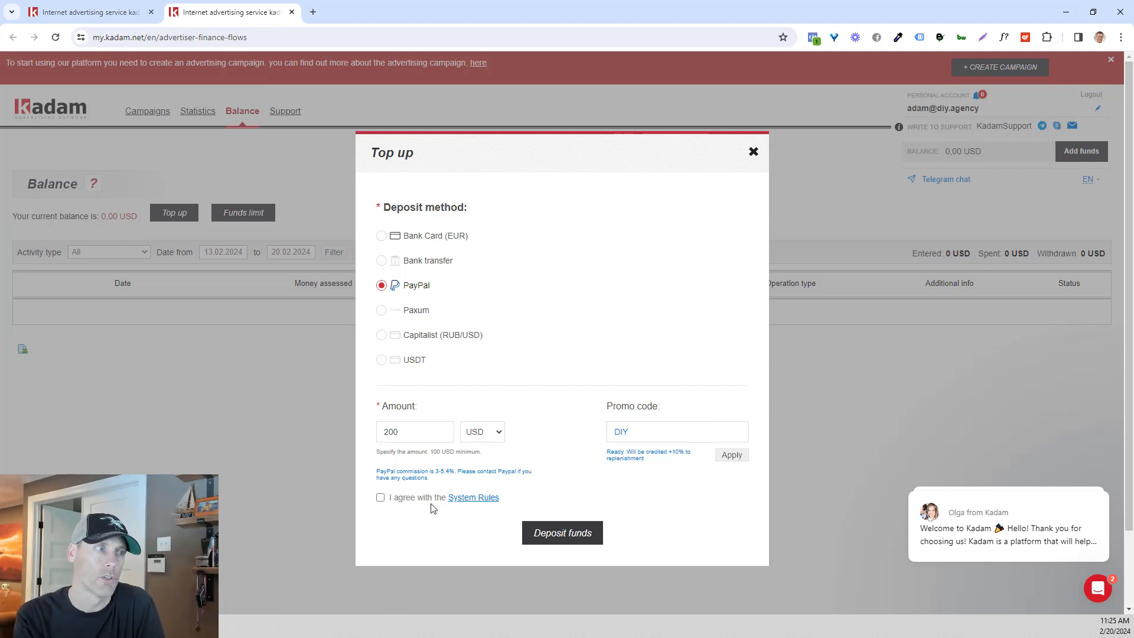
pyautogui.click(383, 500)
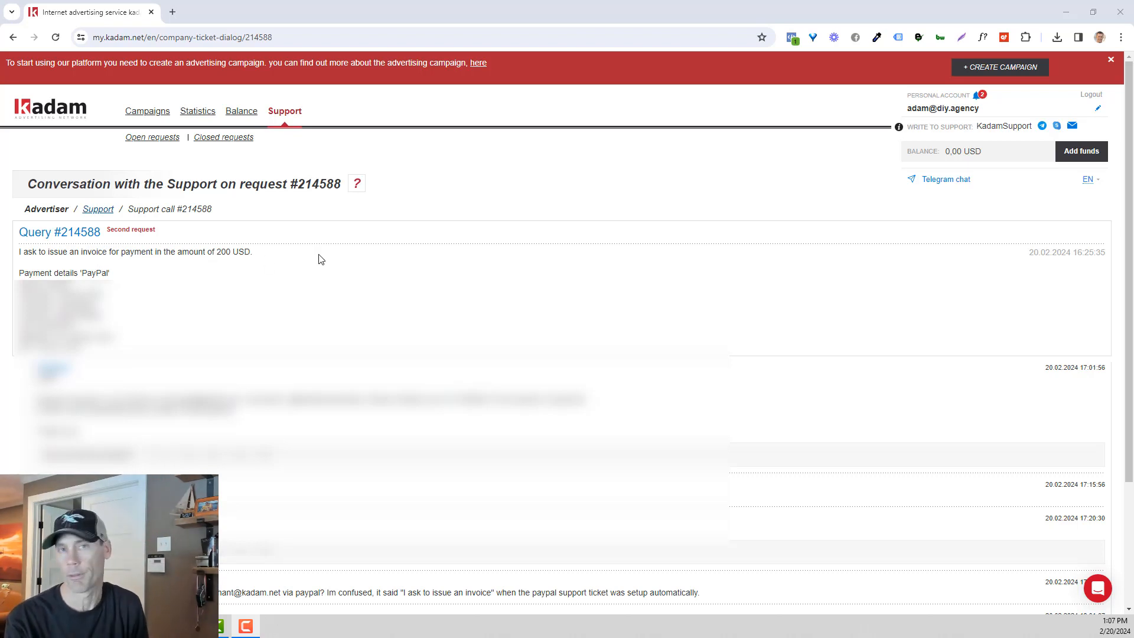
pyautogui.scroll(-3, 319, 258)
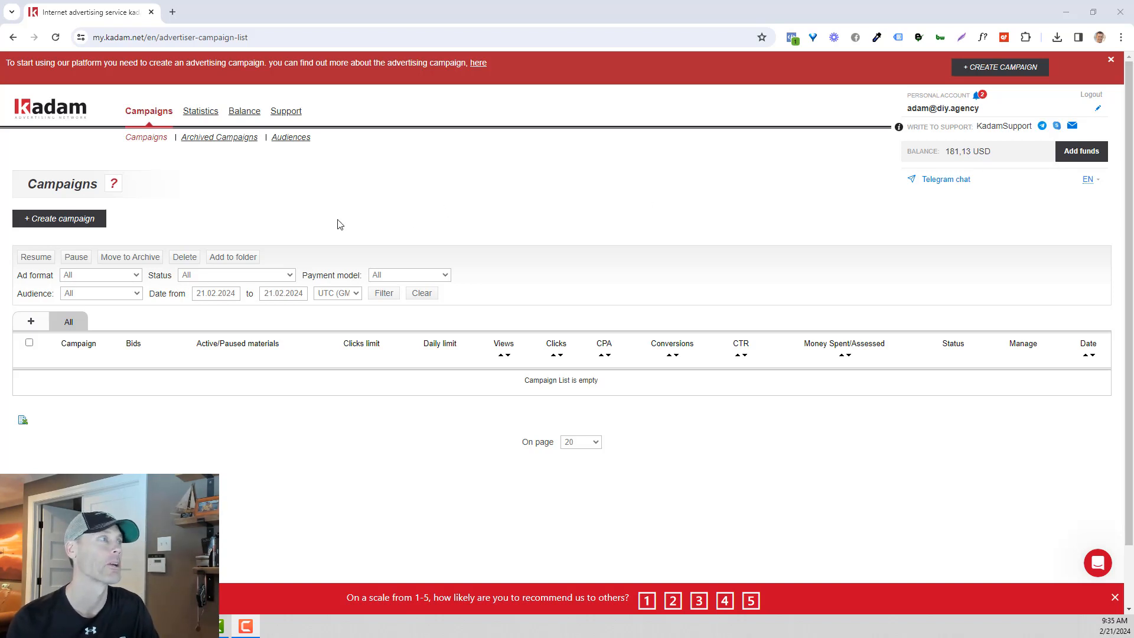
# Step: Start a new campaign and examine its payment models, acceptance templates and the example link with UTM macros
pyautogui.click(92, 220)
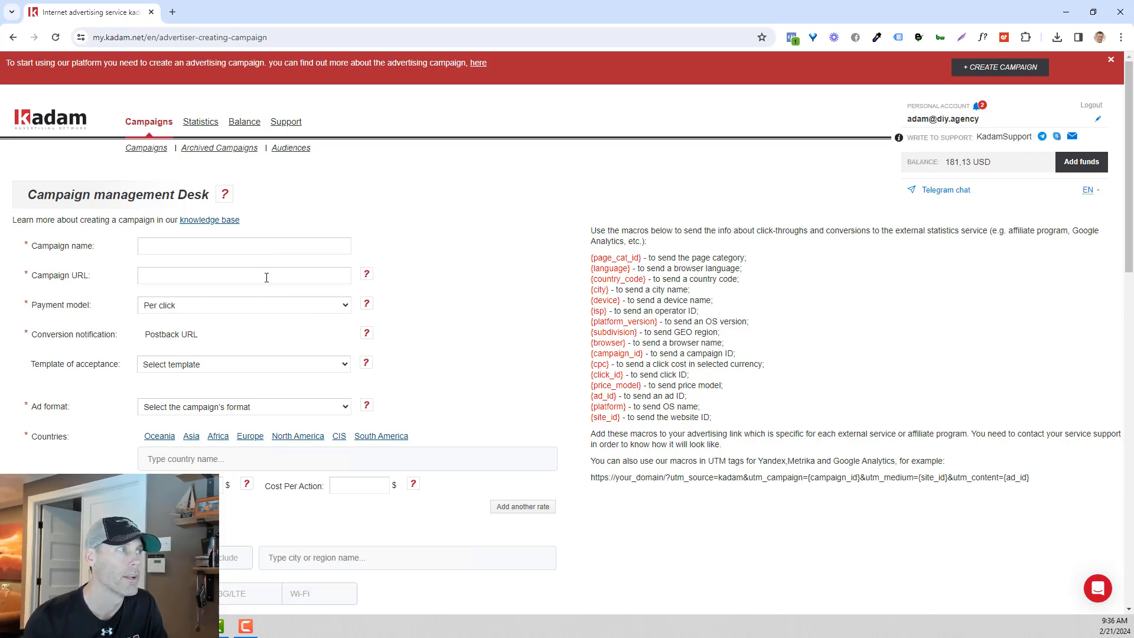
pyautogui.click(229, 307)
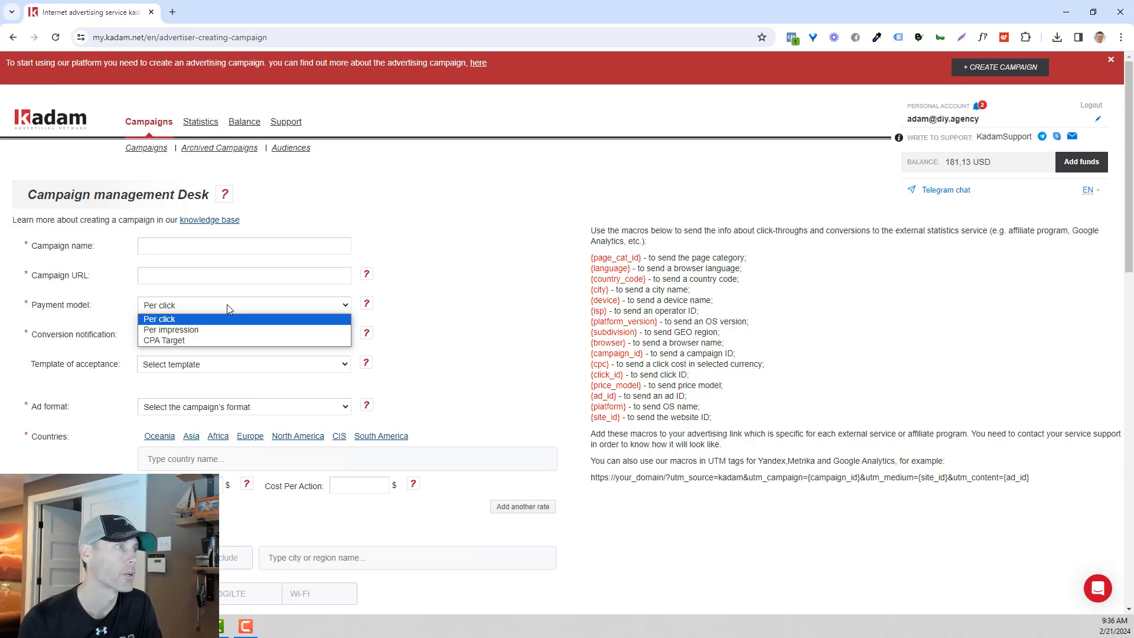
pyautogui.click(440, 317)
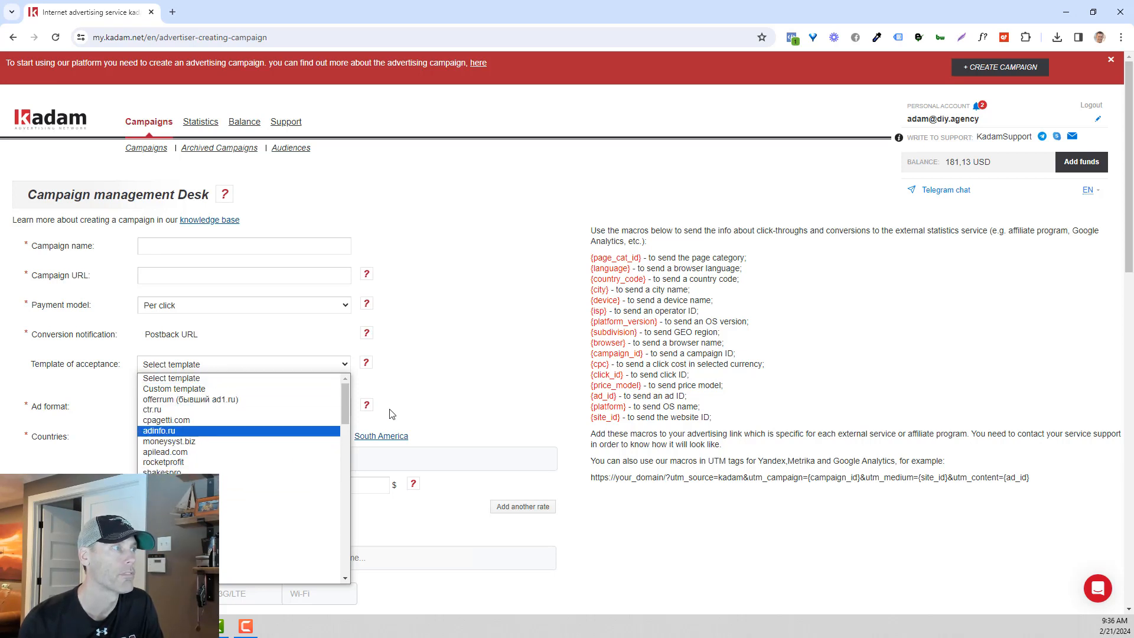
pyautogui.click(456, 322)
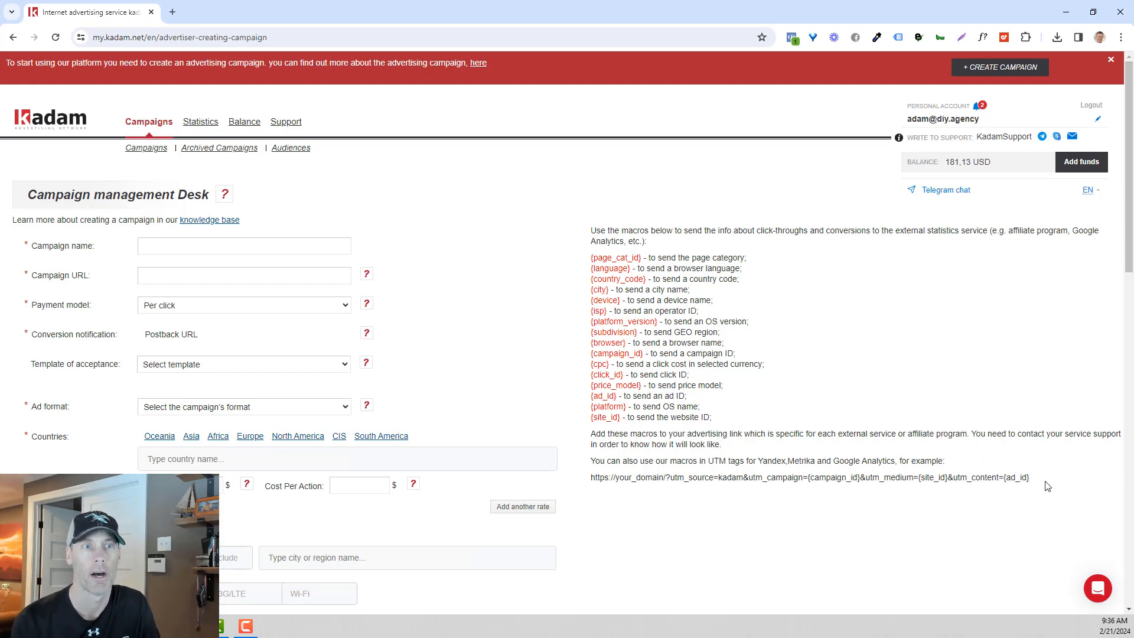
pyautogui.moveTo(1043, 484); pyautogui.dragTo(594, 478)
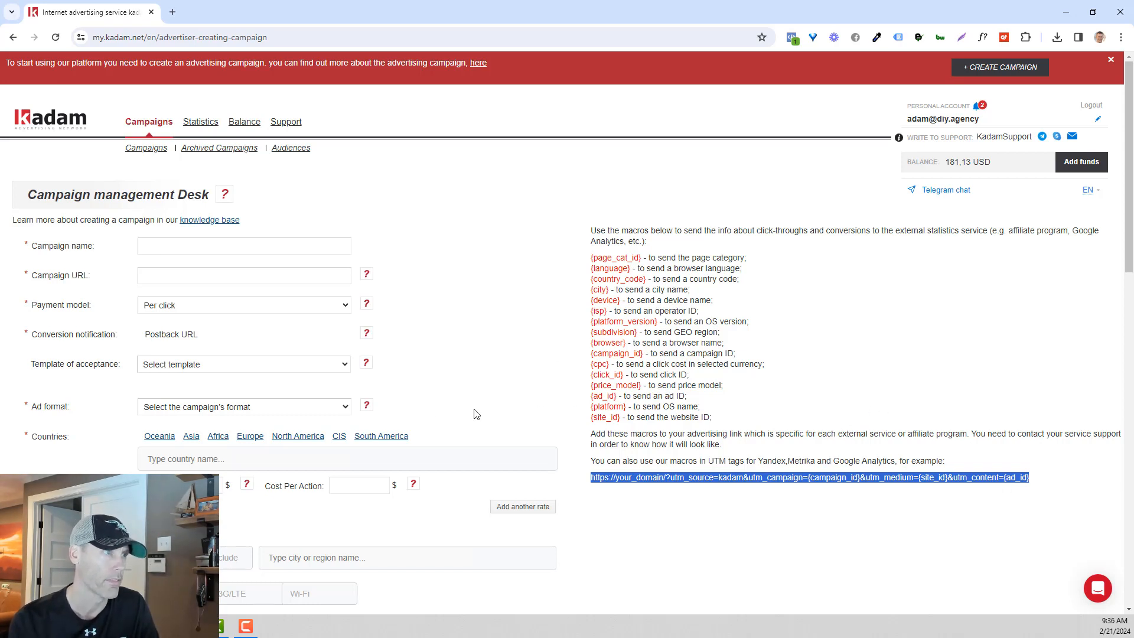
# Step: Add all North America countries to the campaign's targeting and remove every one except USA (US)
pyautogui.click(301, 437)
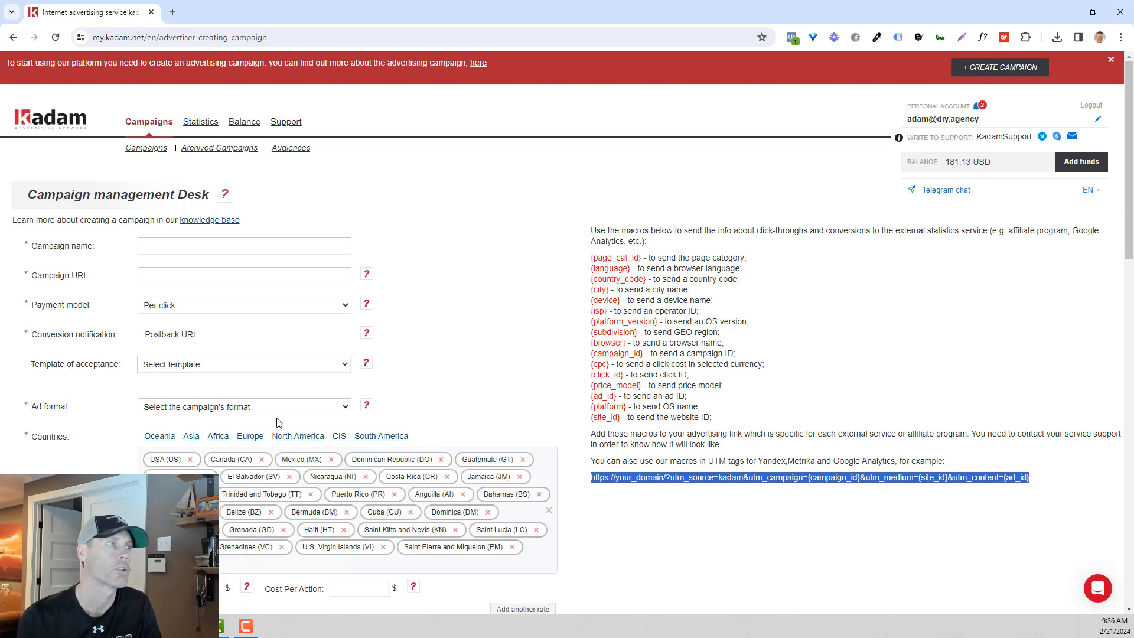
pyautogui.click(163, 461)
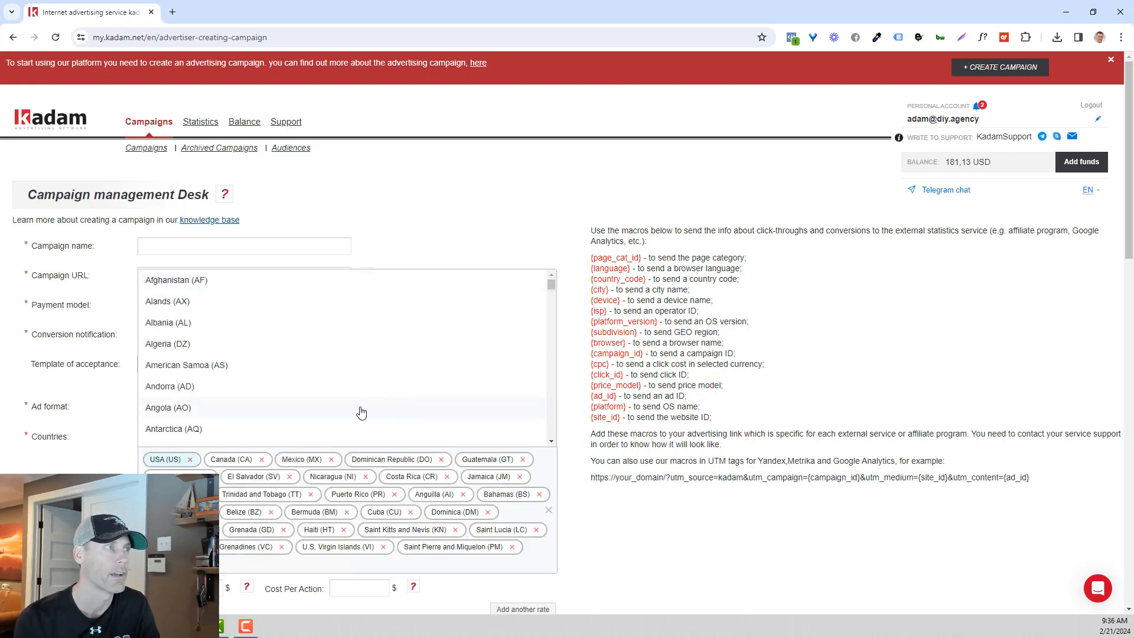
pyautogui.click(343, 530)
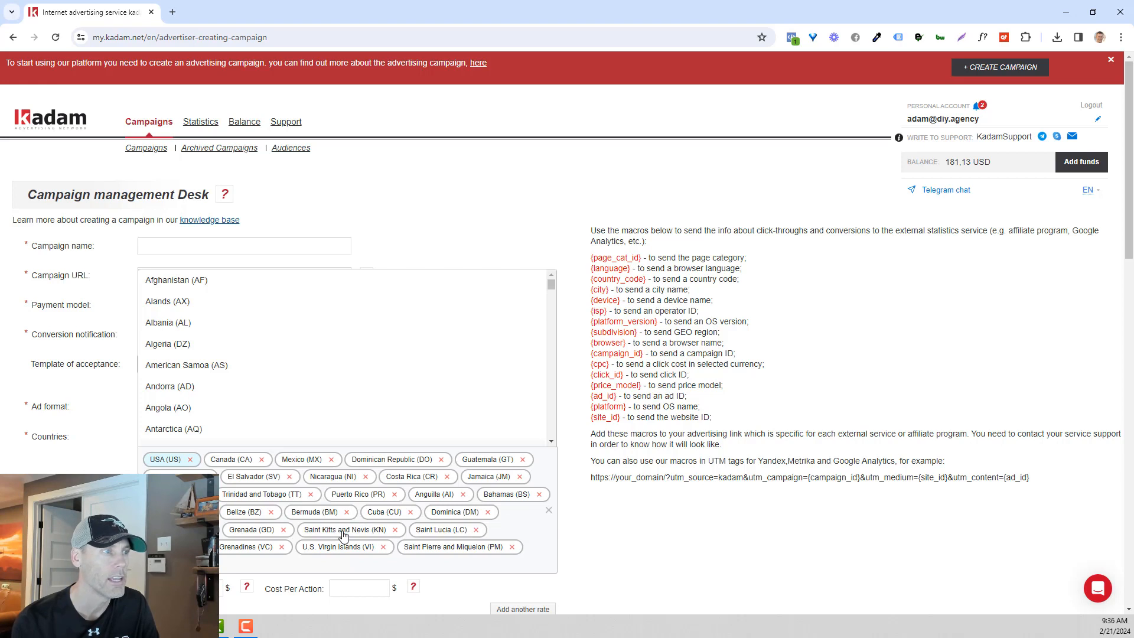
pyautogui.click(487, 512)
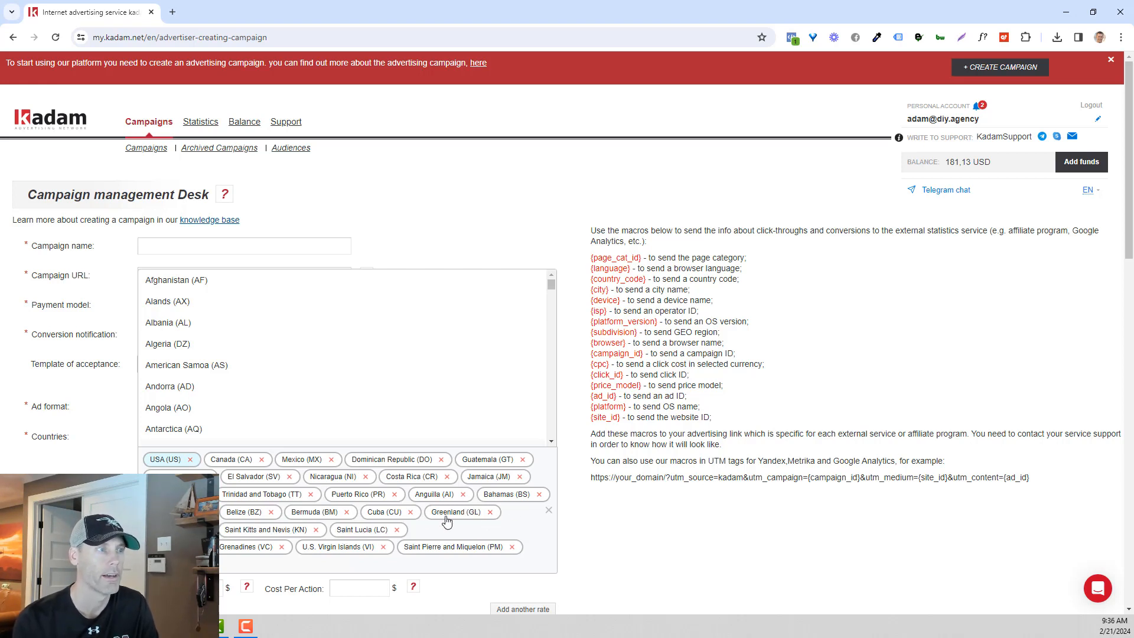
pyautogui.click(409, 513)
pyautogui.click(441, 459)
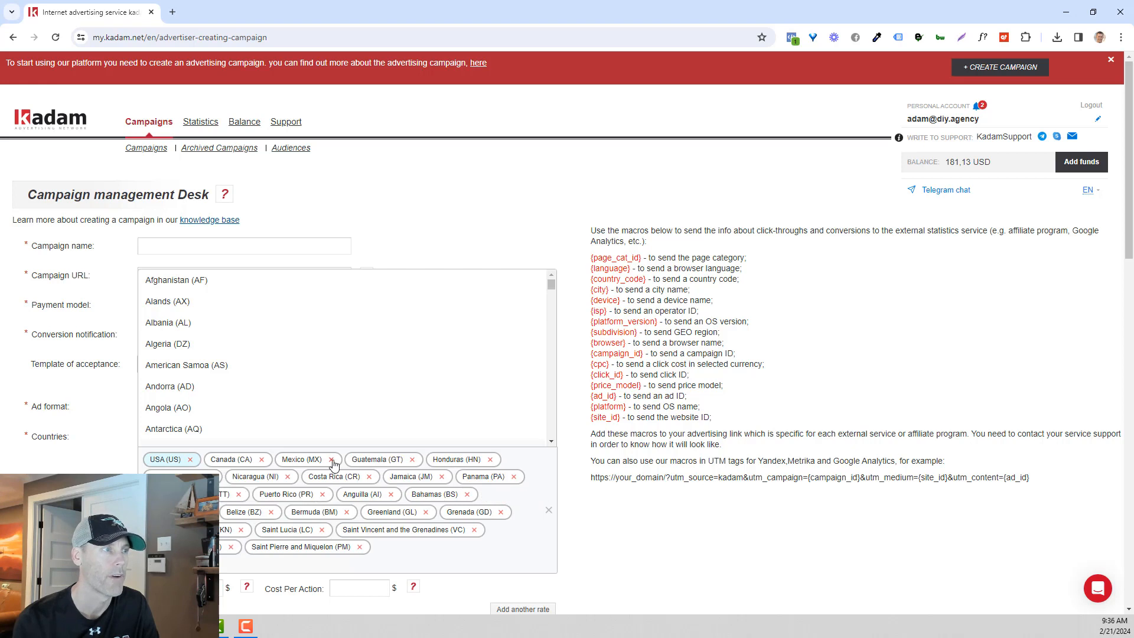
pyautogui.click(331, 460)
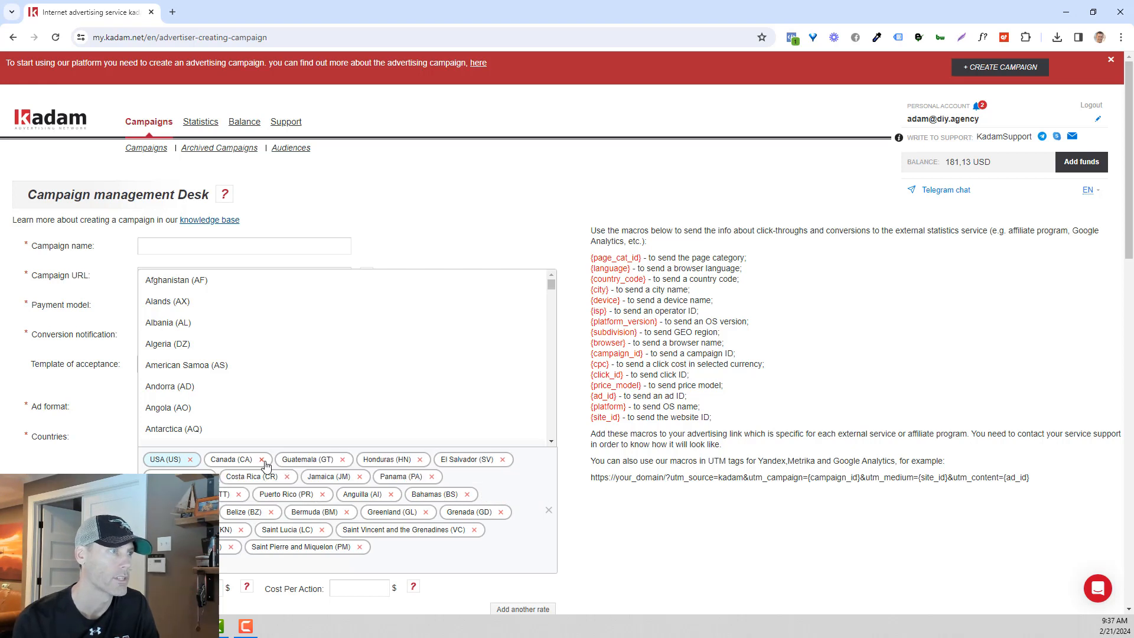
pyautogui.click(261, 459)
pyautogui.click(270, 460)
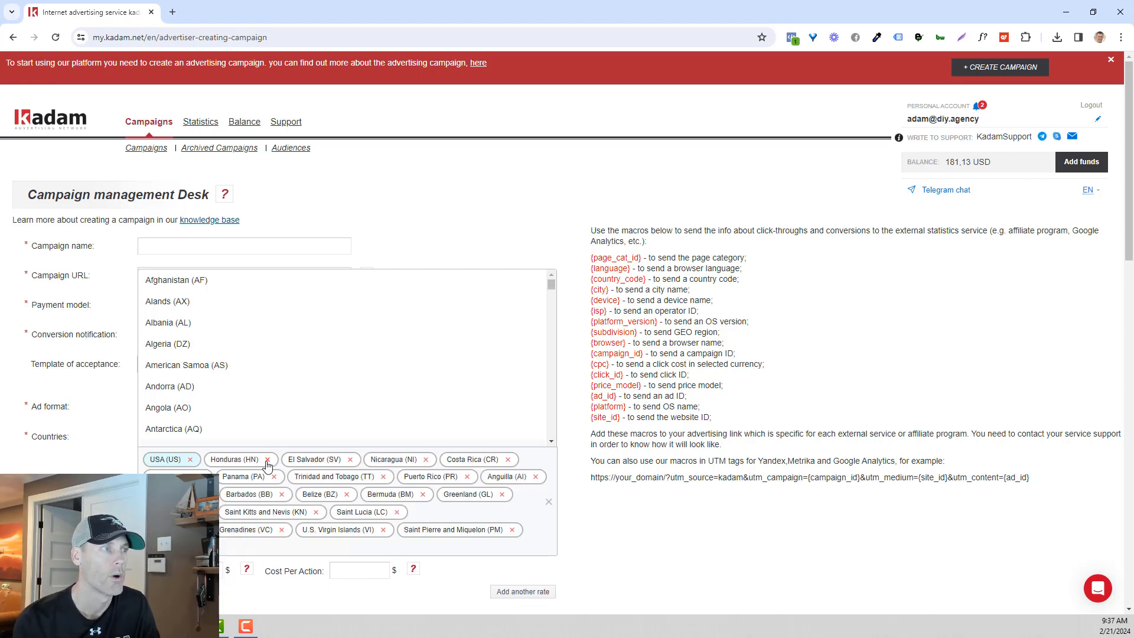
pyautogui.click(272, 460)
pyautogui.click(272, 460)
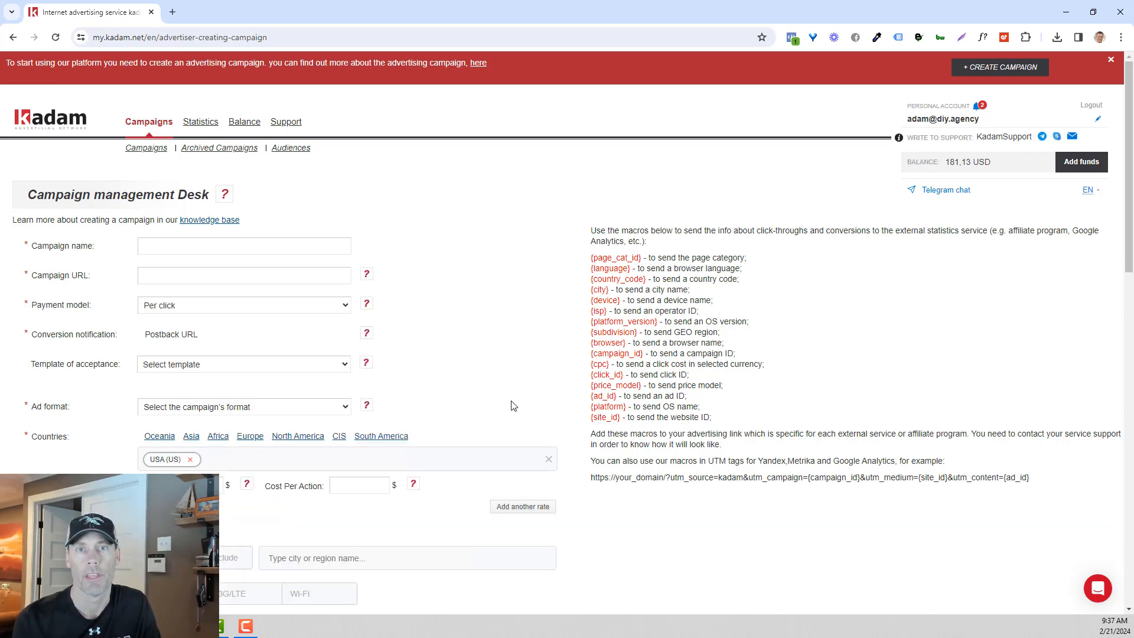
# Step: Add Italy (IT) from the country list to the campaign's targeting and remove it again
pyautogui.click(240, 458)
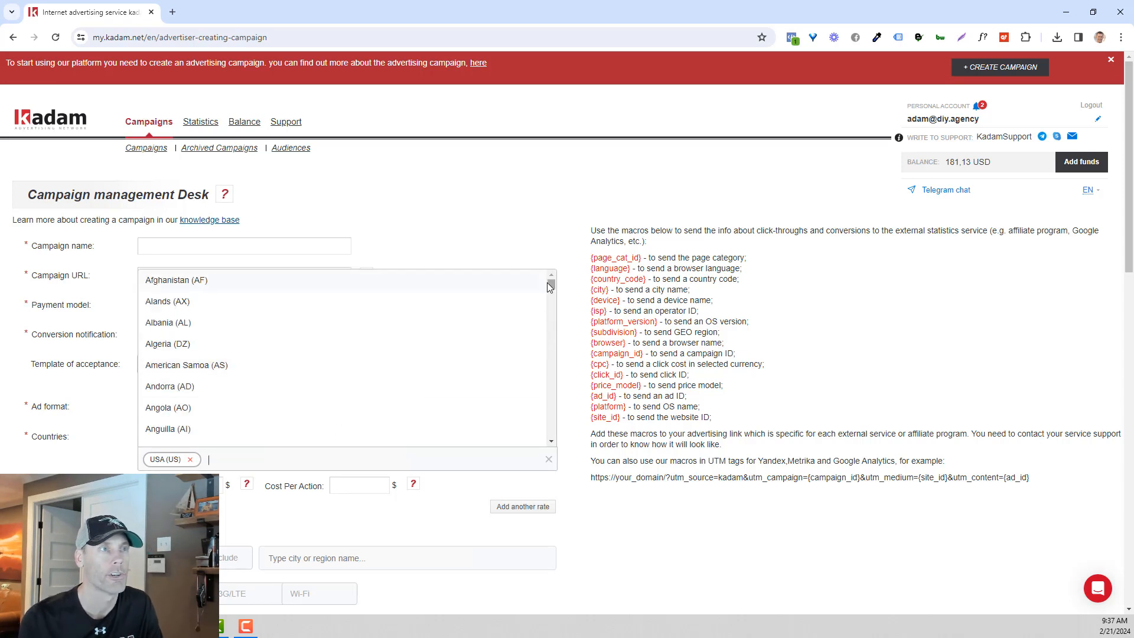
pyautogui.moveTo(547, 283); pyautogui.dragTo(548, 349)
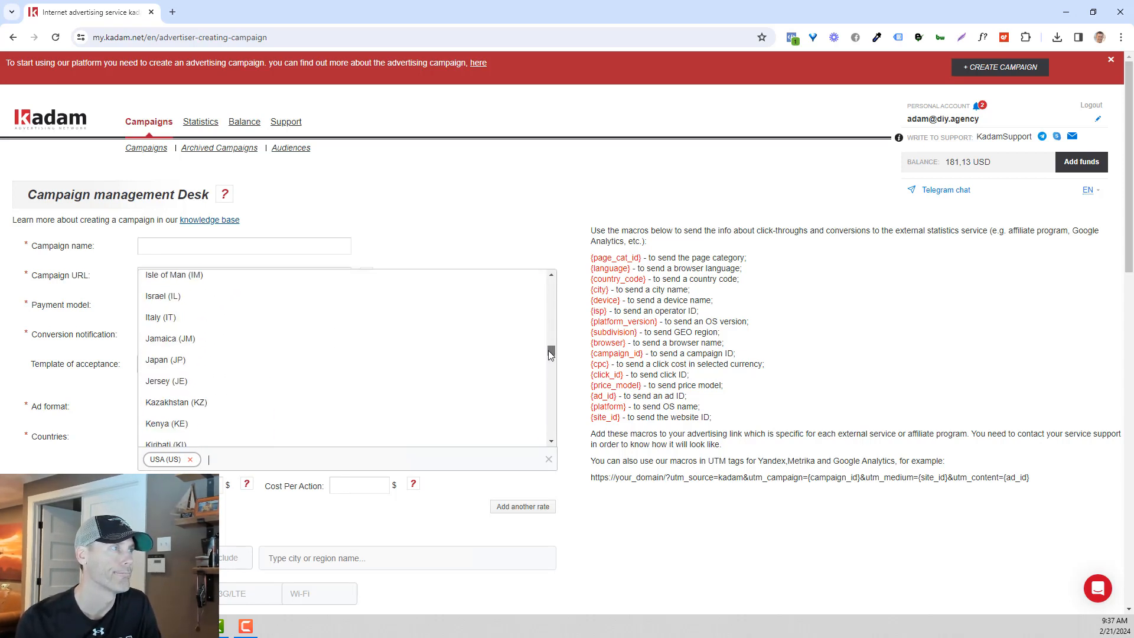
pyautogui.click(174, 318)
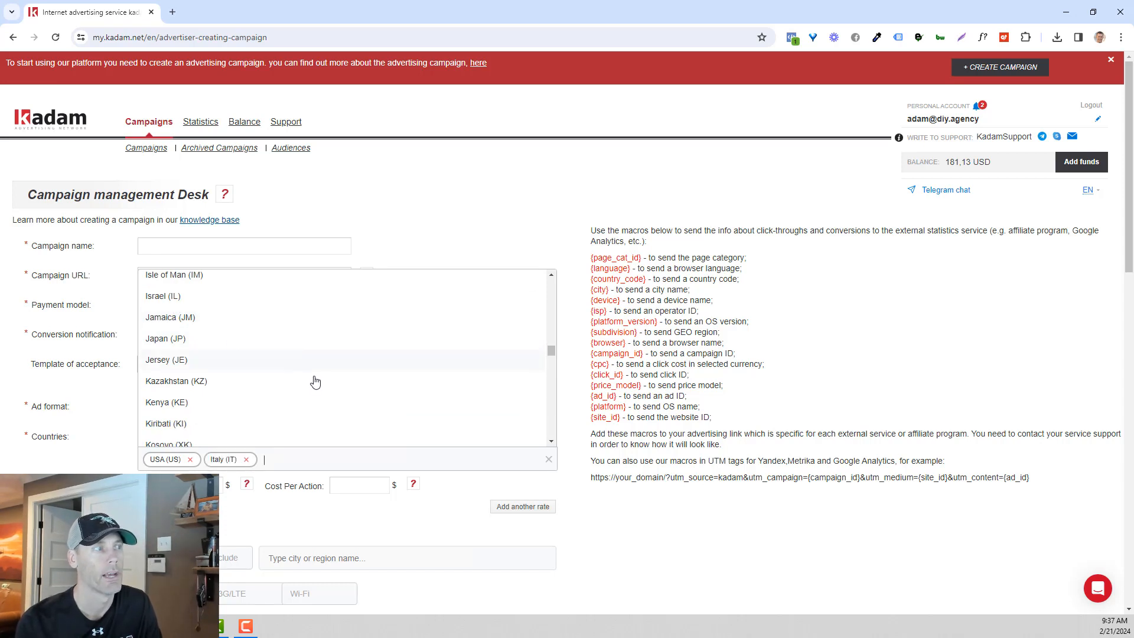
pyautogui.click(246, 459)
# Step: Name the campaign GHL and fill in its campaign URL using the example UTM parameters with Kadam macros
pyautogui.click(288, 246)
pyautogui.write('GHL')
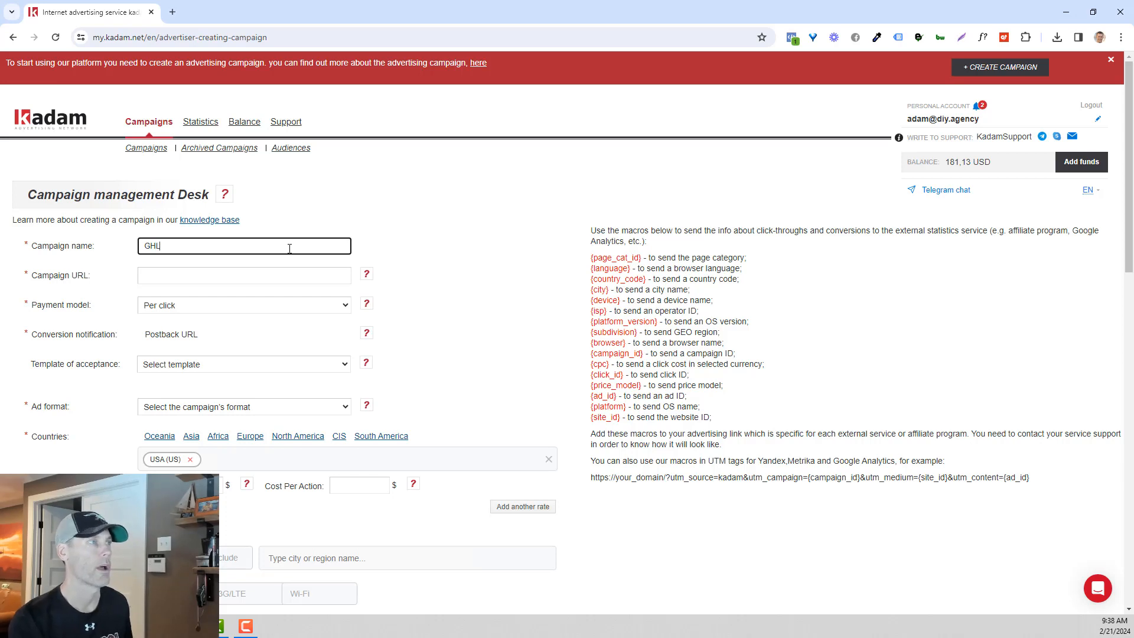
pyautogui.press('Tab')
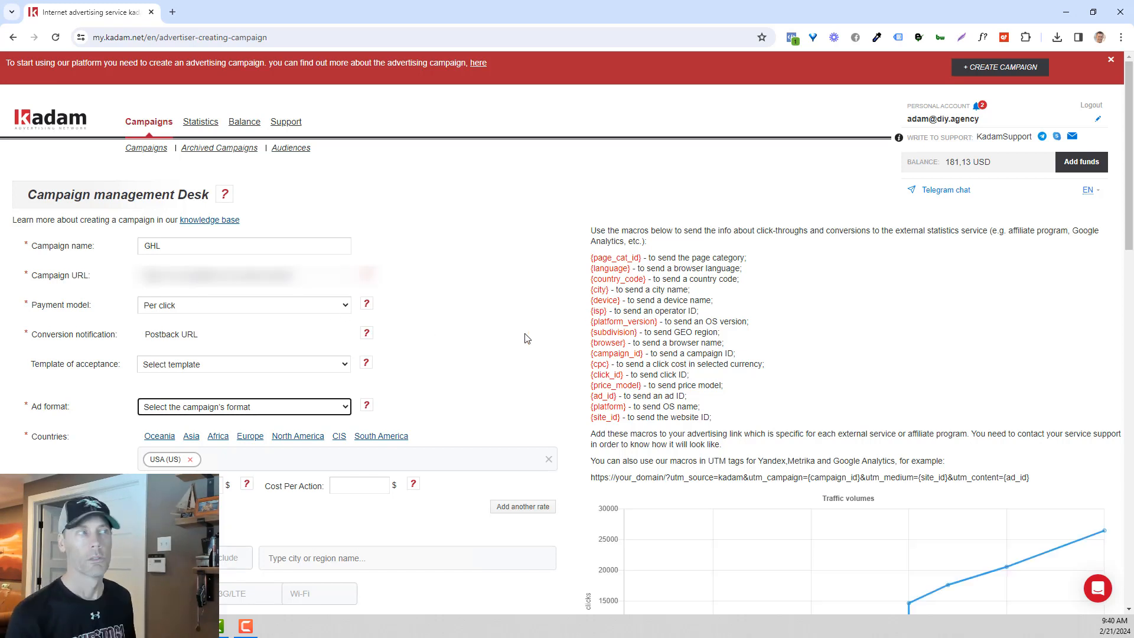
pyautogui.click(314, 275)
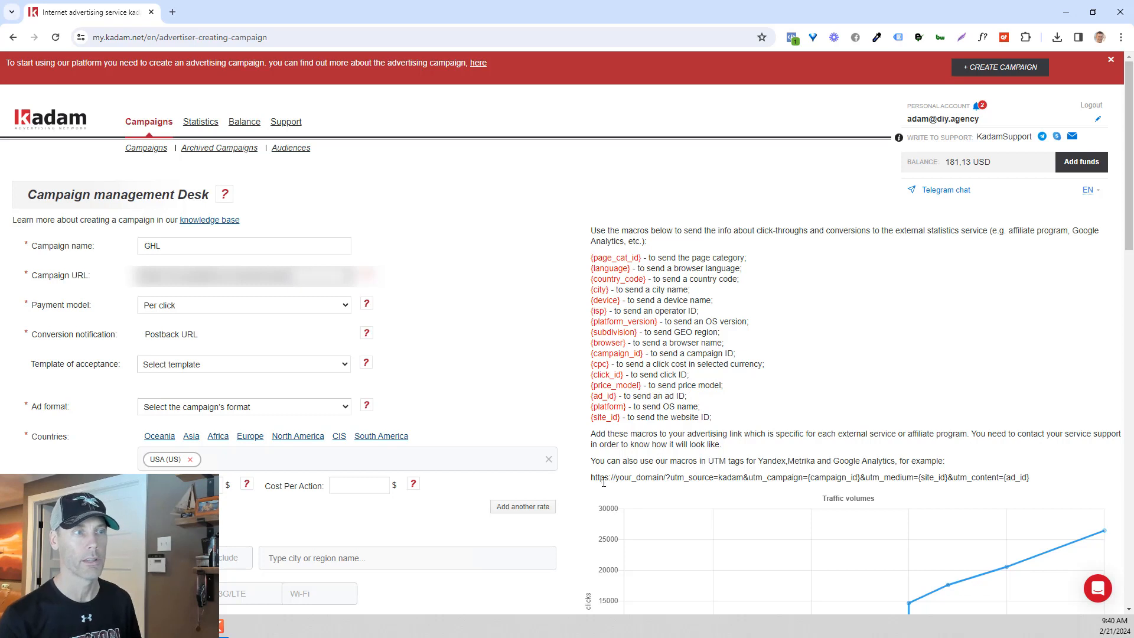
pyautogui.moveTo(595, 479); pyautogui.dragTo(1042, 484)
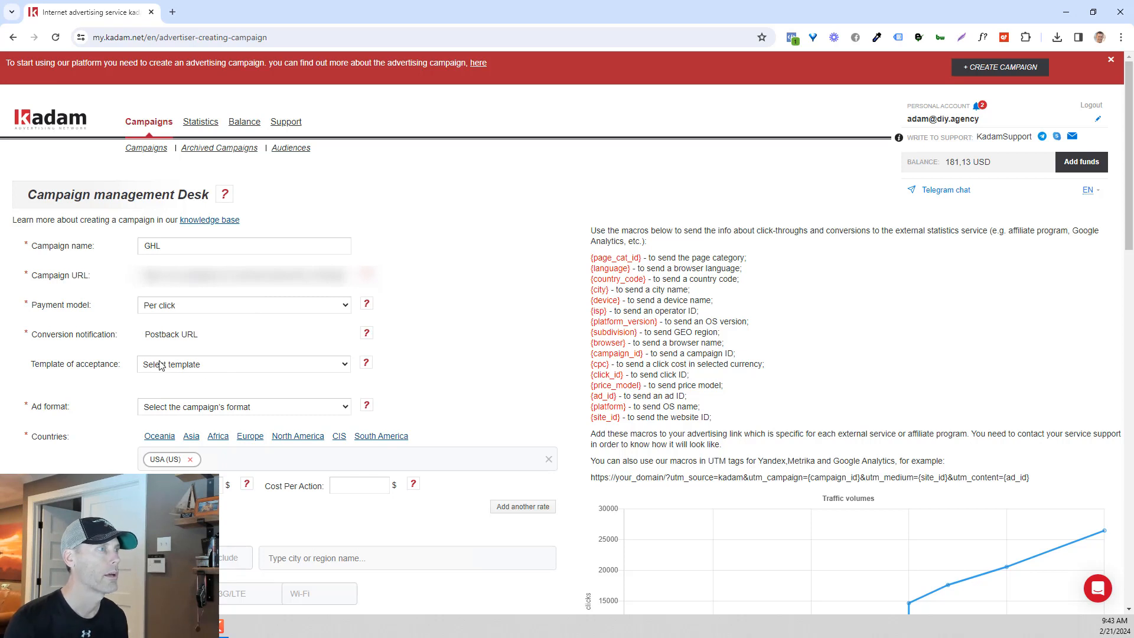
# Step: Keep the payment model at Per click and browse the acceptance template help and list without choosing a template
pyautogui.click(188, 308)
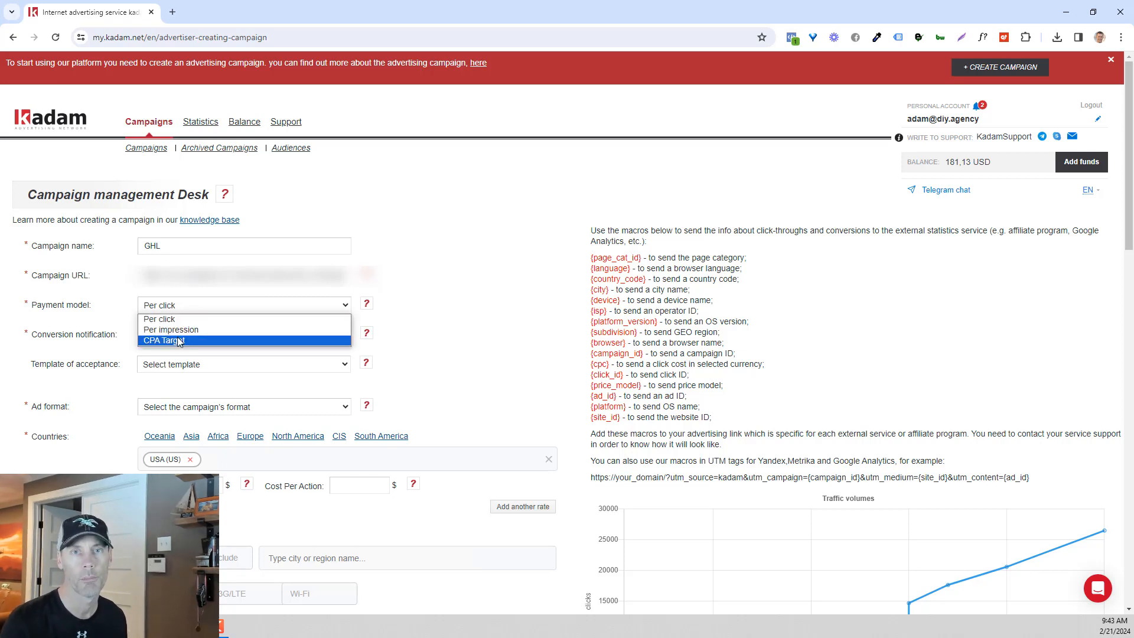
pyautogui.click(186, 320)
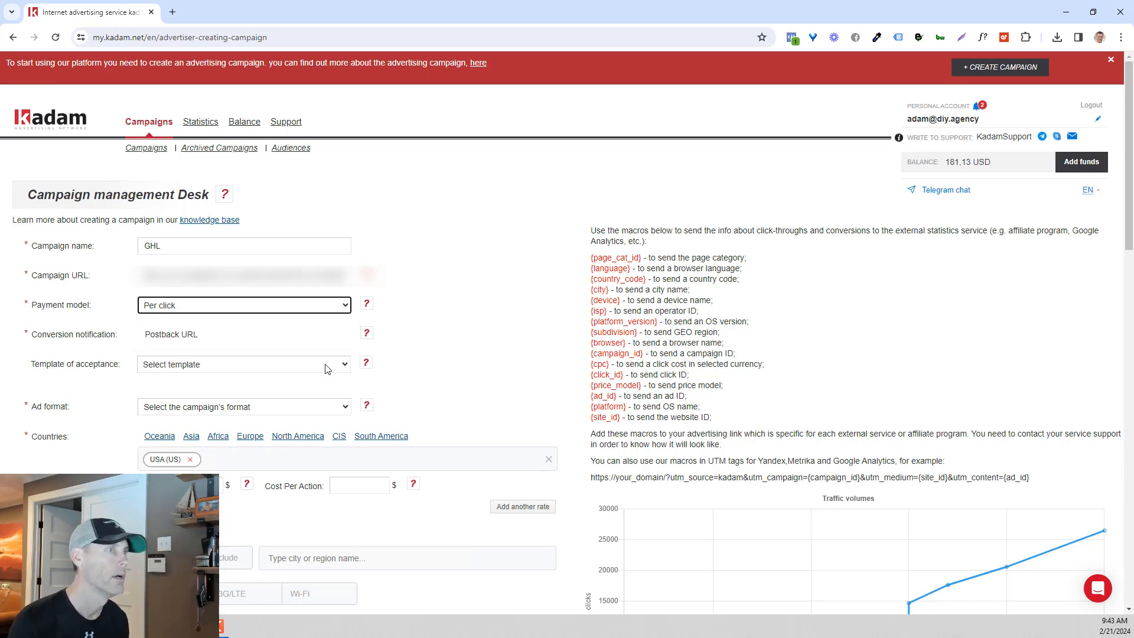
pyautogui.moveTo(366, 370)
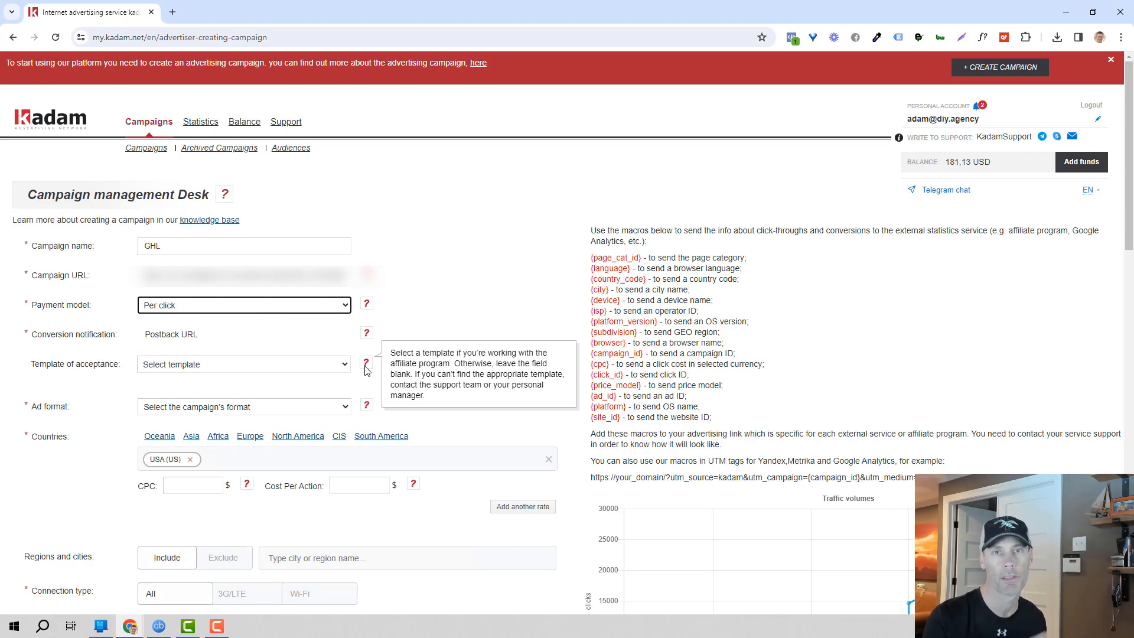
pyautogui.click(300, 363)
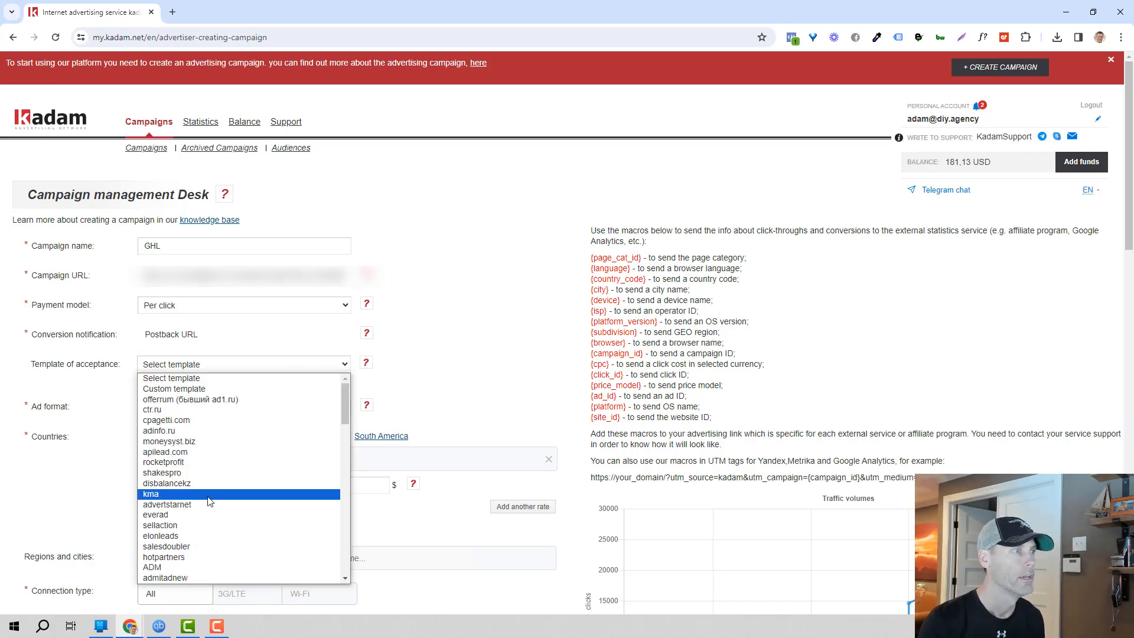
pyautogui.scroll(-2, 205, 502)
pyautogui.scroll(-5, 205, 502)
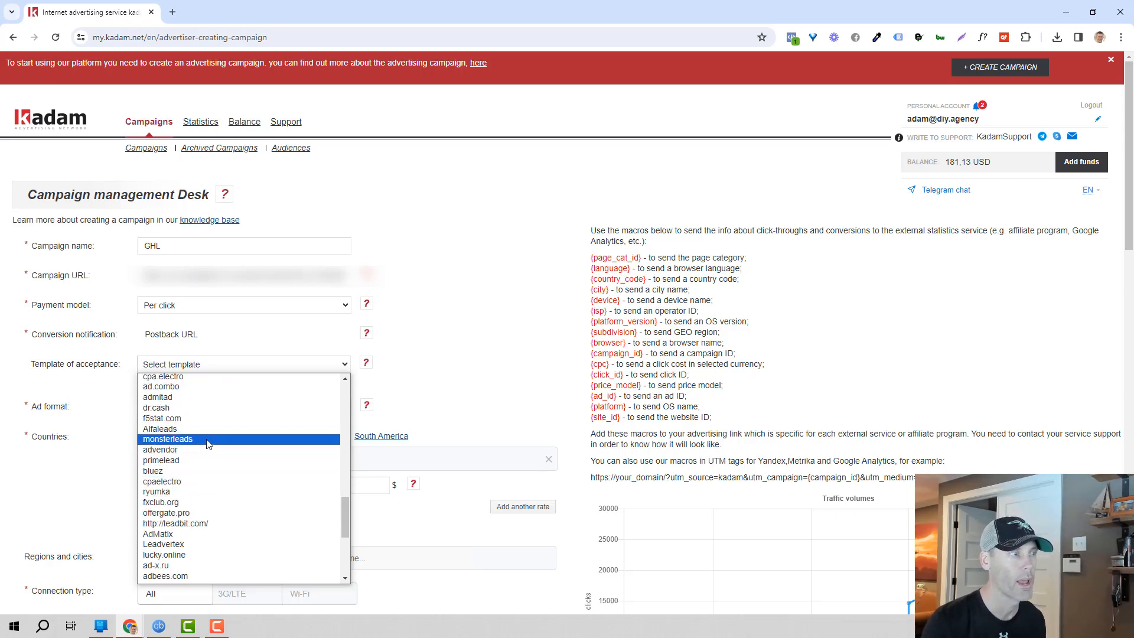
pyautogui.scroll(-5, 208, 443)
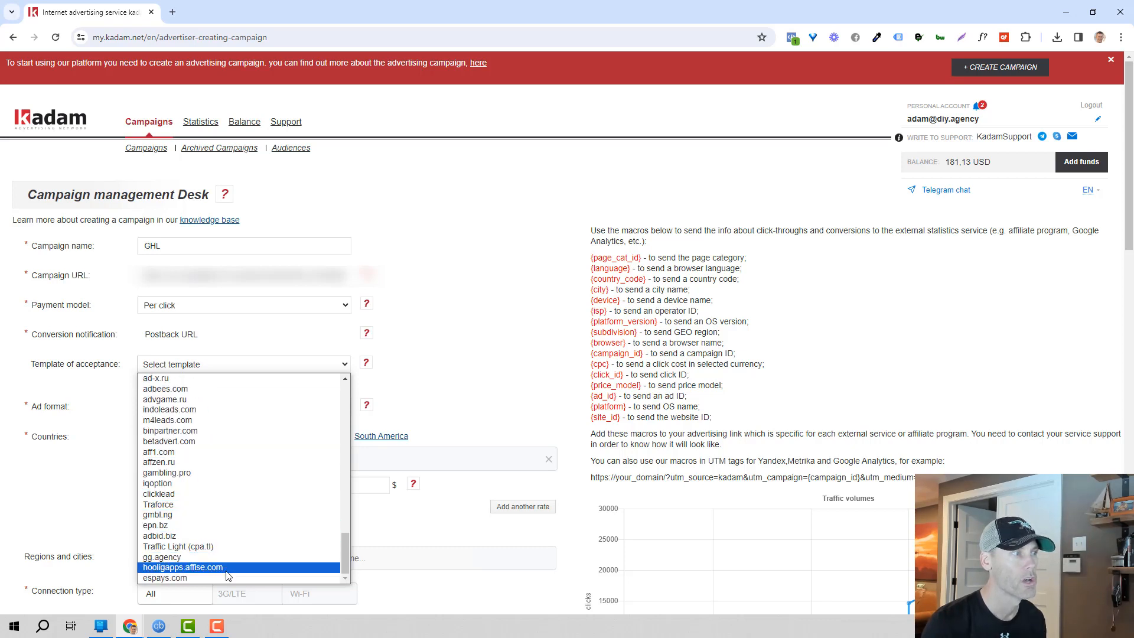
pyautogui.click(405, 278)
# Step: Set the campaign's ad format to Banner
pyautogui.click(295, 412)
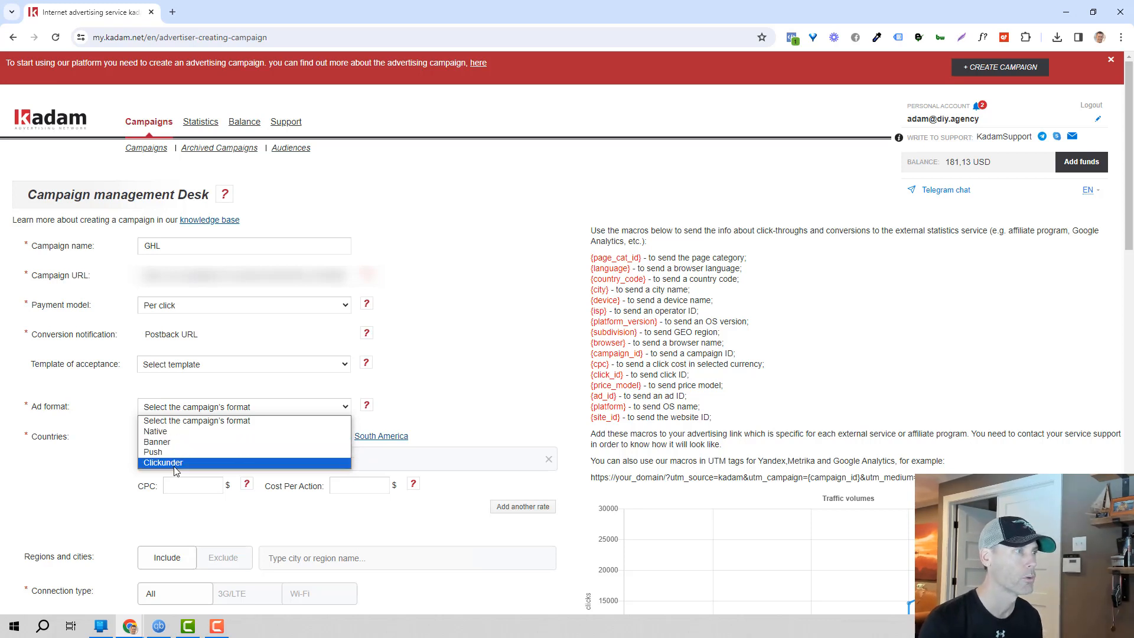
pyautogui.click(174, 442)
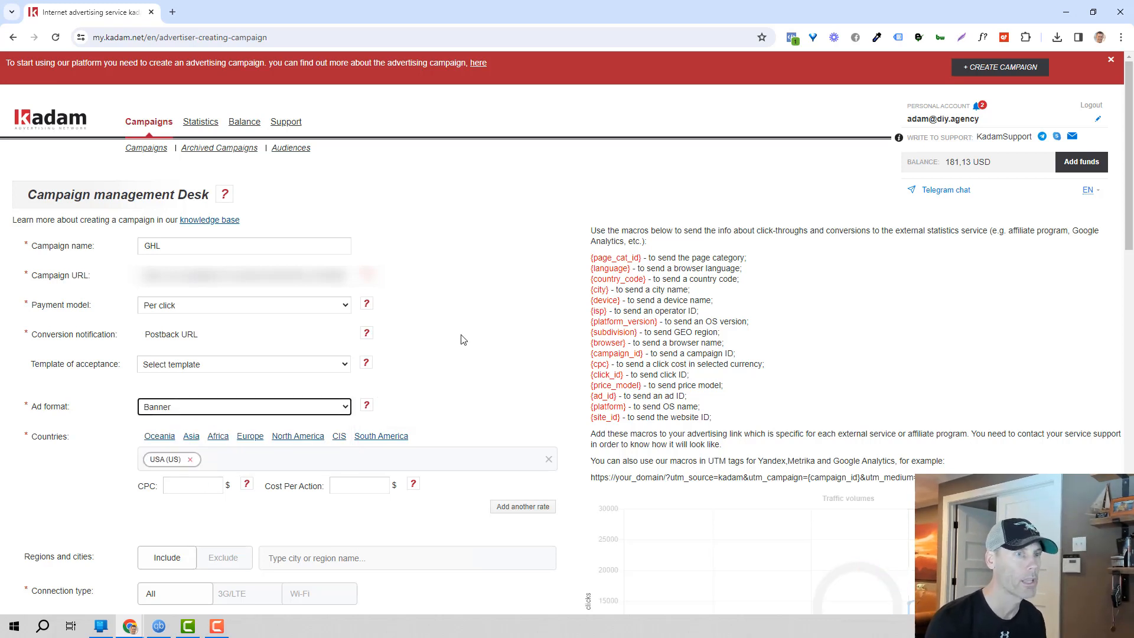
# Step: Select all campaign categories and deselect Adult content, Dating and Downloads
pyautogui.scroll(-3, 552, 265)
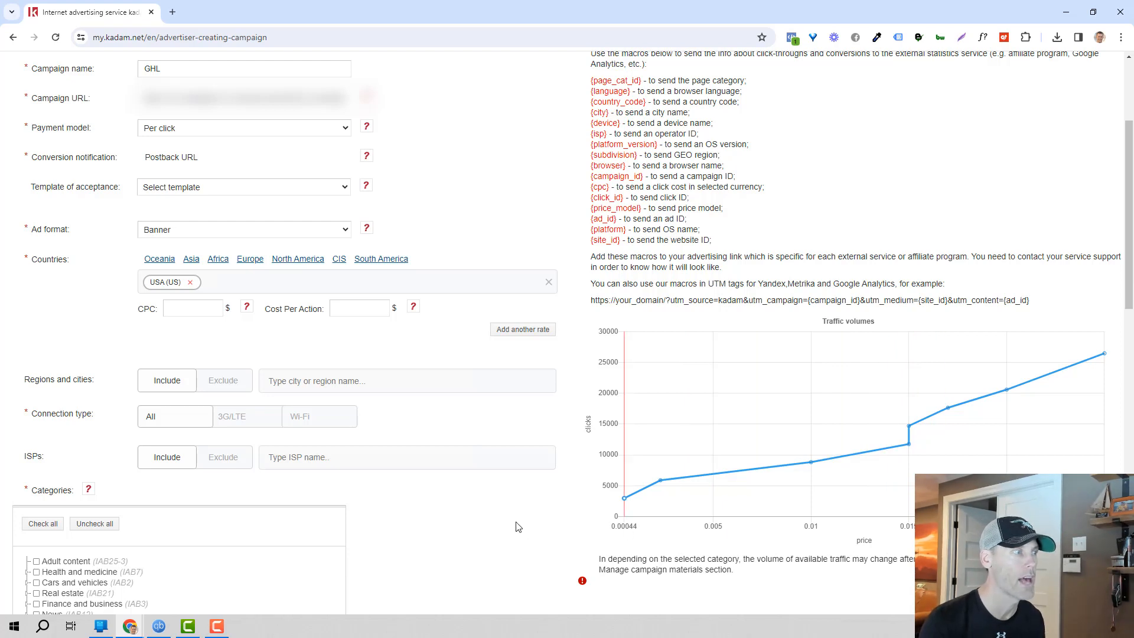
pyautogui.scroll(-2, 519, 528)
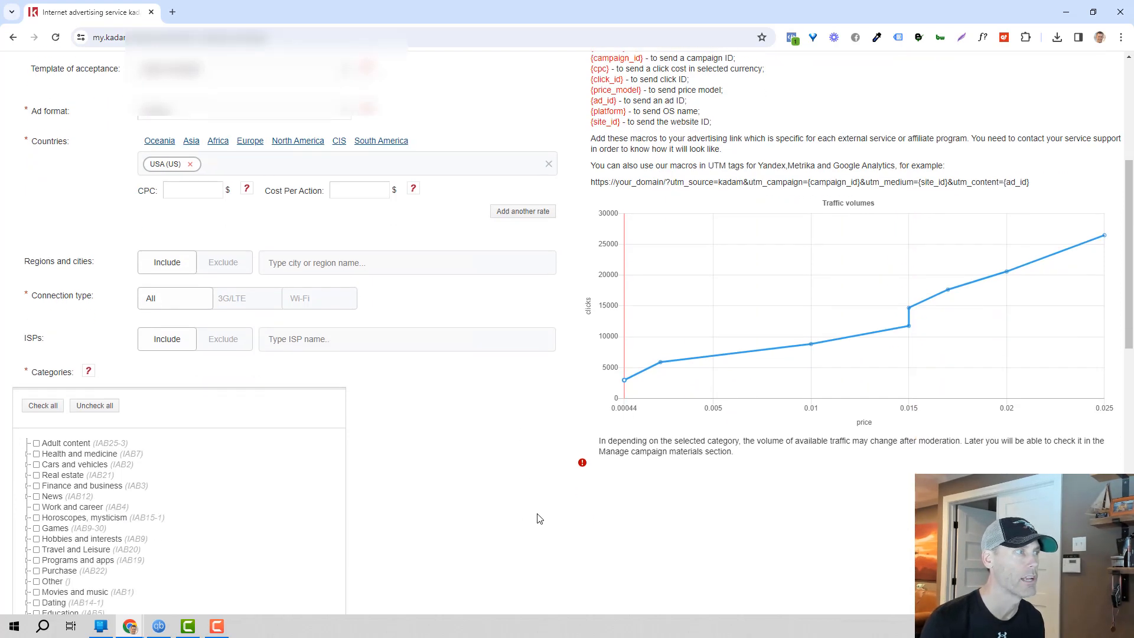
pyautogui.click(46, 406)
pyautogui.click(36, 444)
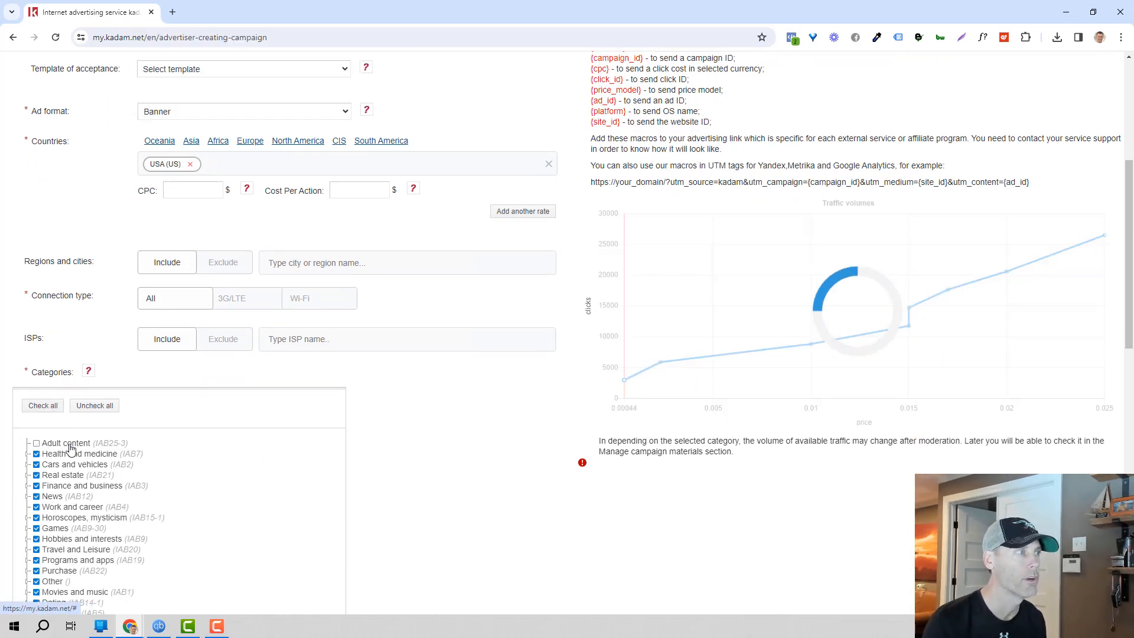
pyautogui.scroll(-1, 398, 442)
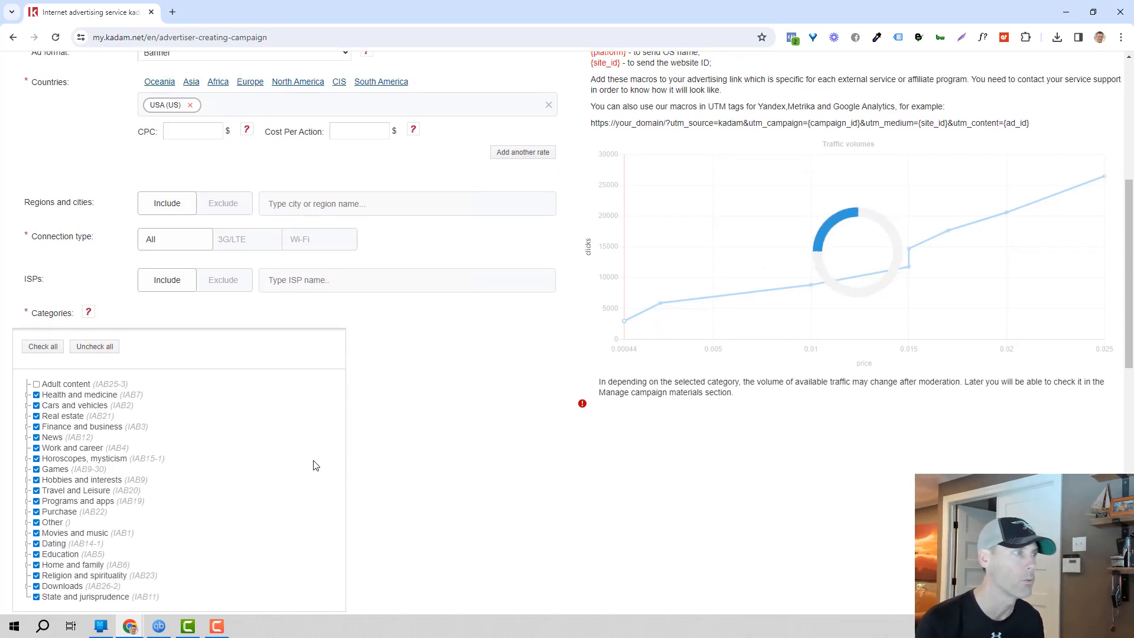
pyautogui.scroll(-1, 413, 451)
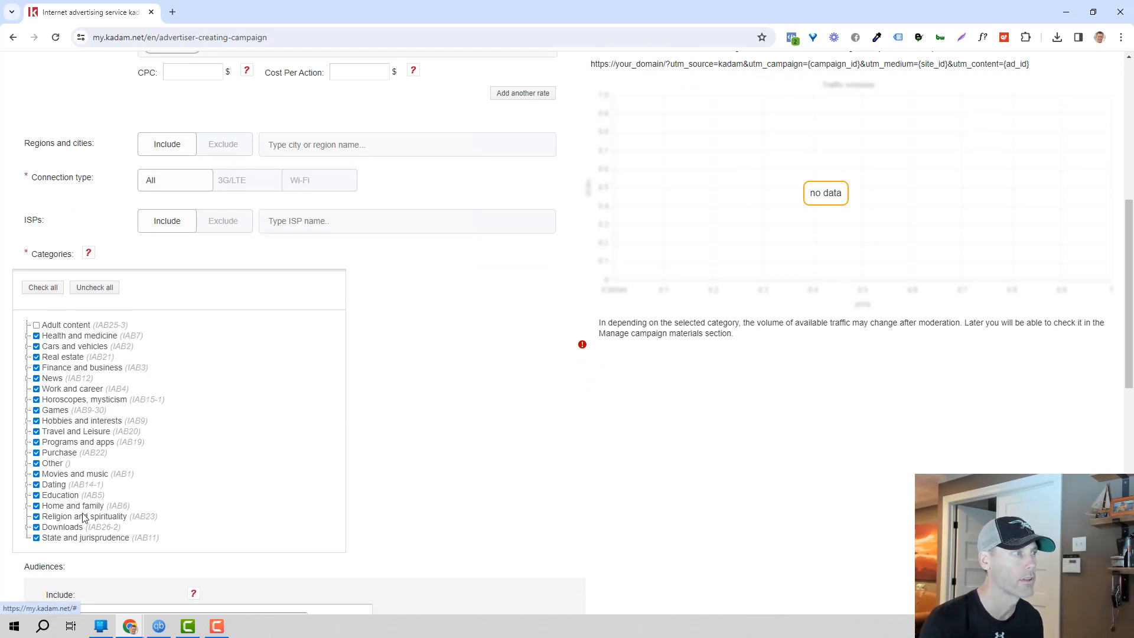
pyautogui.click(36, 484)
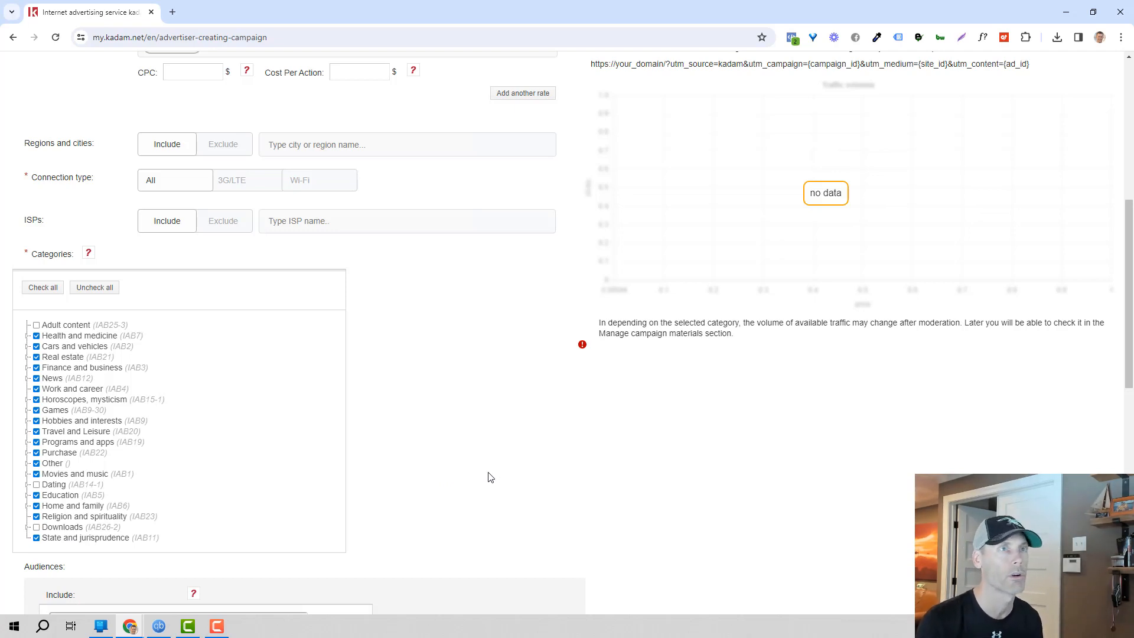
# Step: Deselect Health and medicine, Cars and vehicles, Real estate and Movies and music, and expand the Finance and business, News and Purchase subcategories
pyautogui.scroll(2, 597, 472)
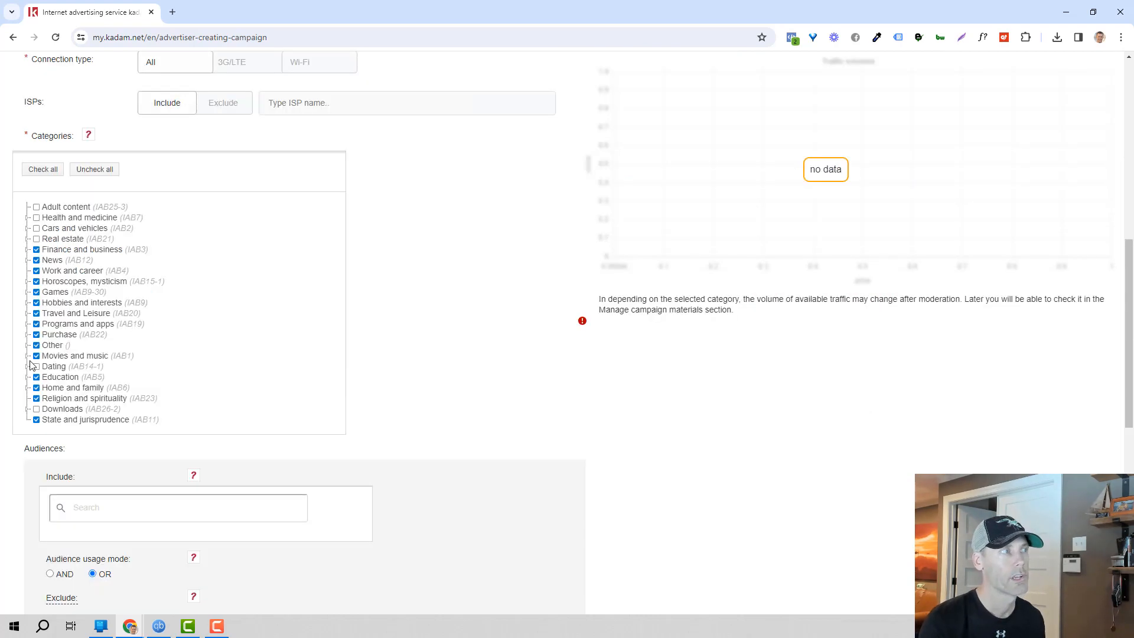
pyautogui.click(26, 250)
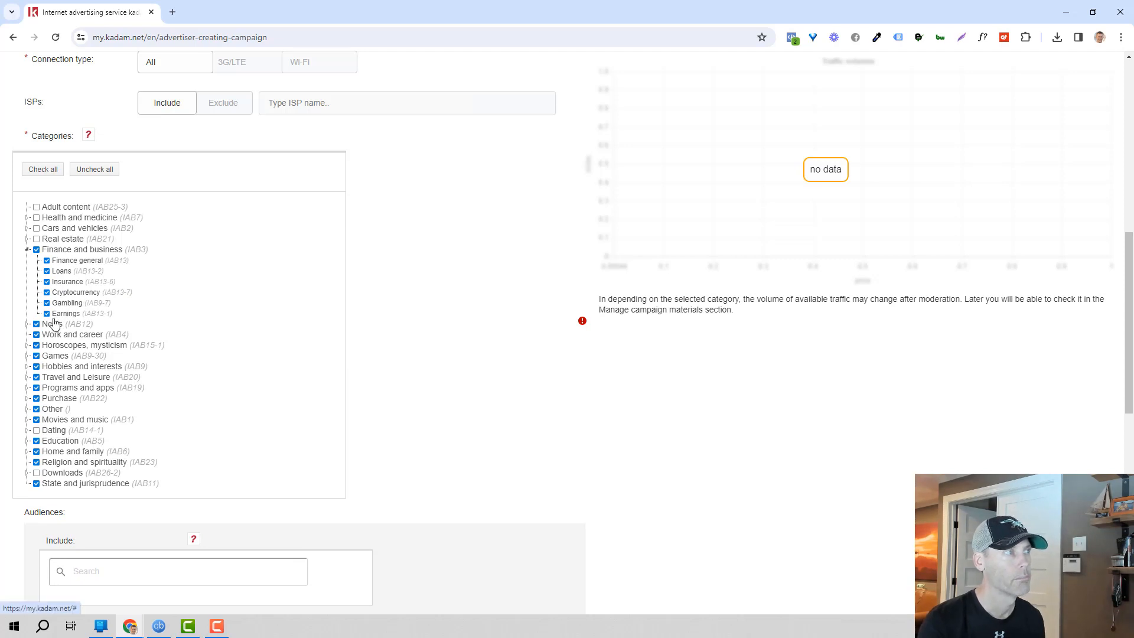
pyautogui.click(26, 325)
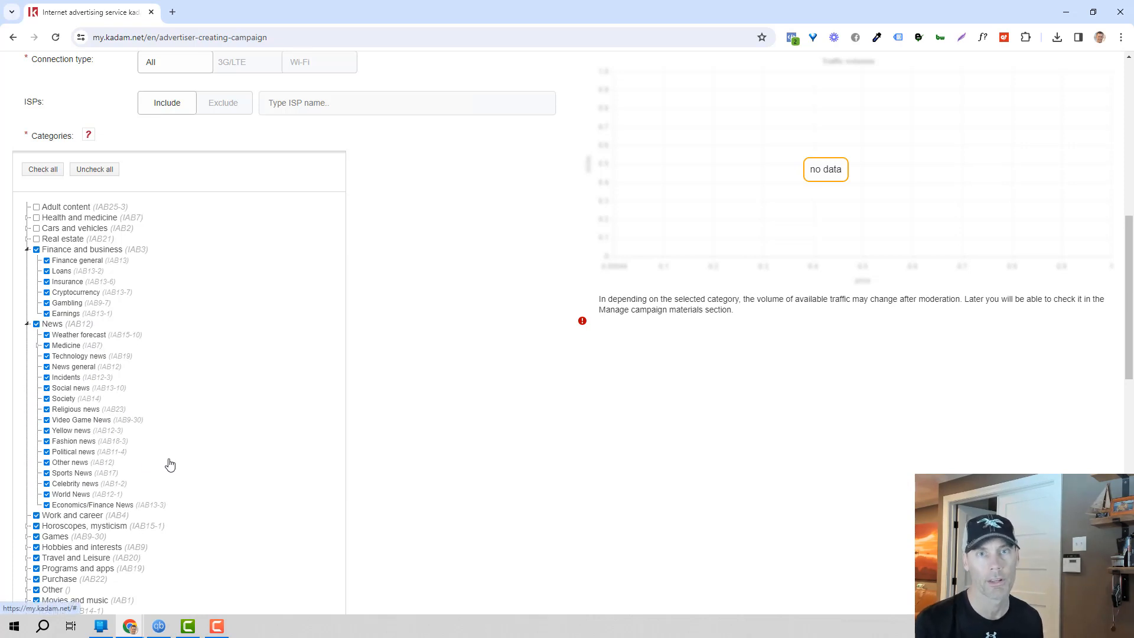
pyautogui.scroll(1, 163, 400)
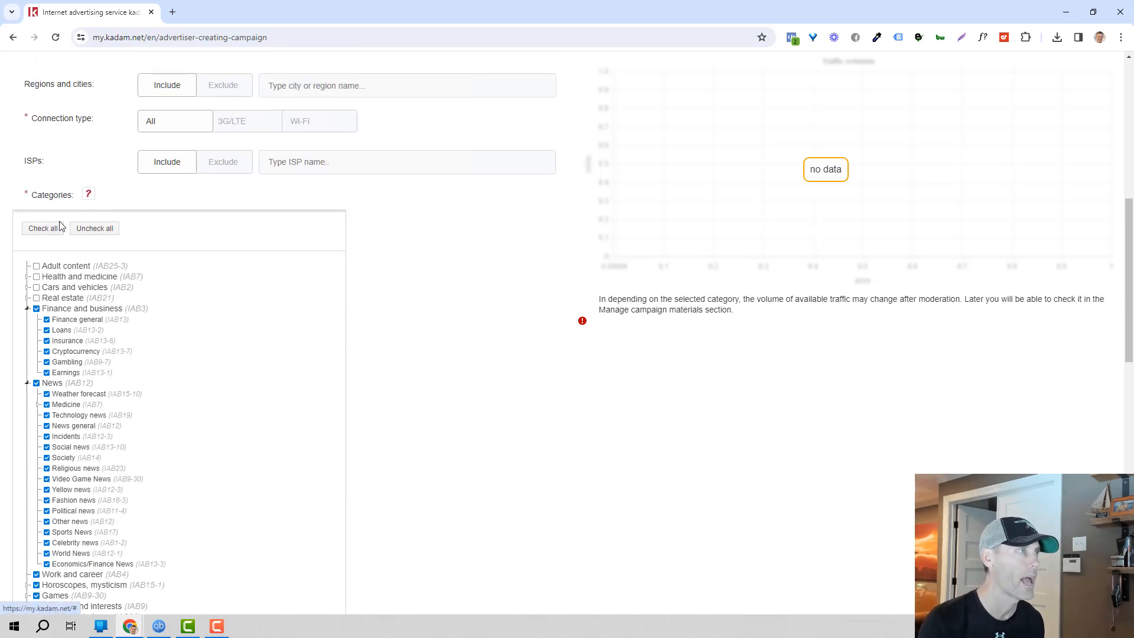
pyautogui.scroll(-9, 362, 409)
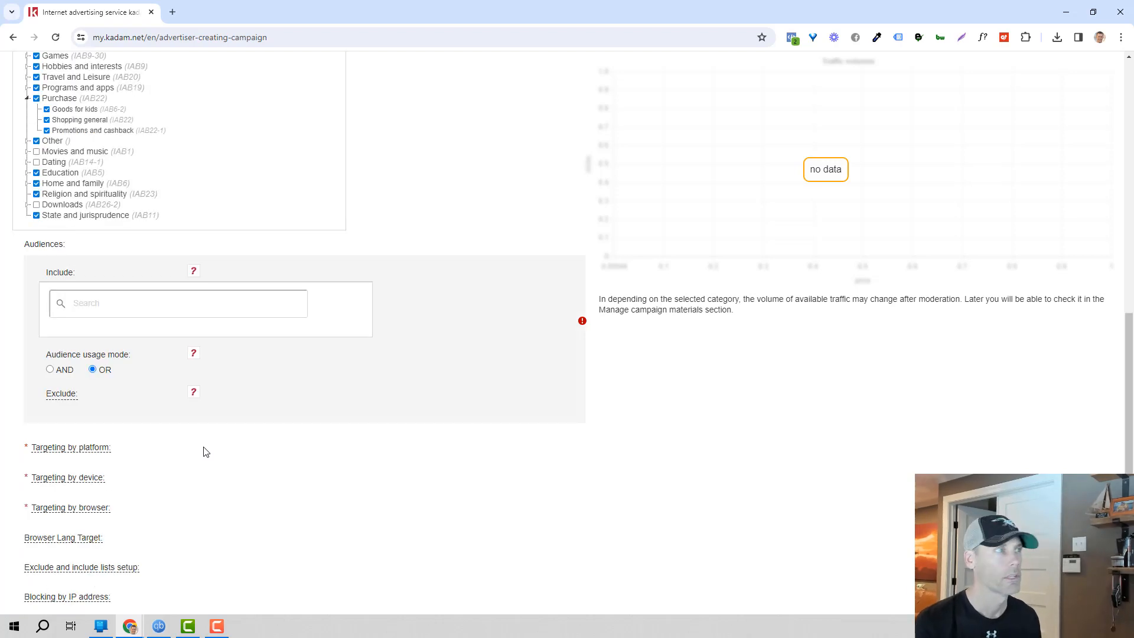
# Step: Examine the campaign's device, platform and browser targeting lists, keeping all platforms marked
pyautogui.scroll(-2, 202, 451)
pyautogui.scroll(-1, 206, 452)
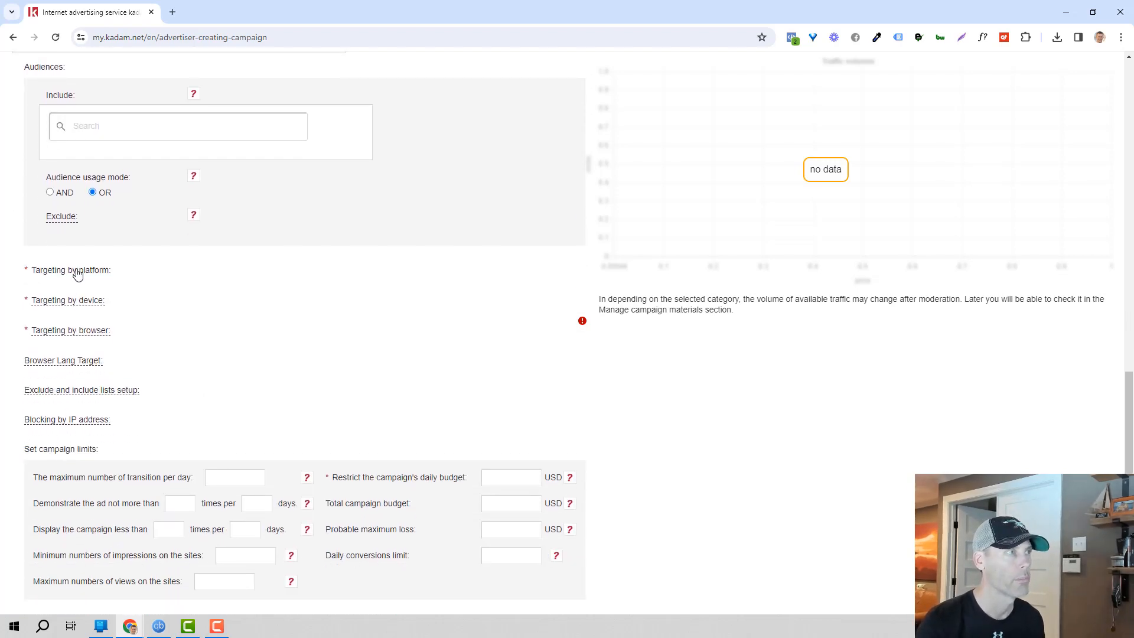
pyautogui.click(82, 302)
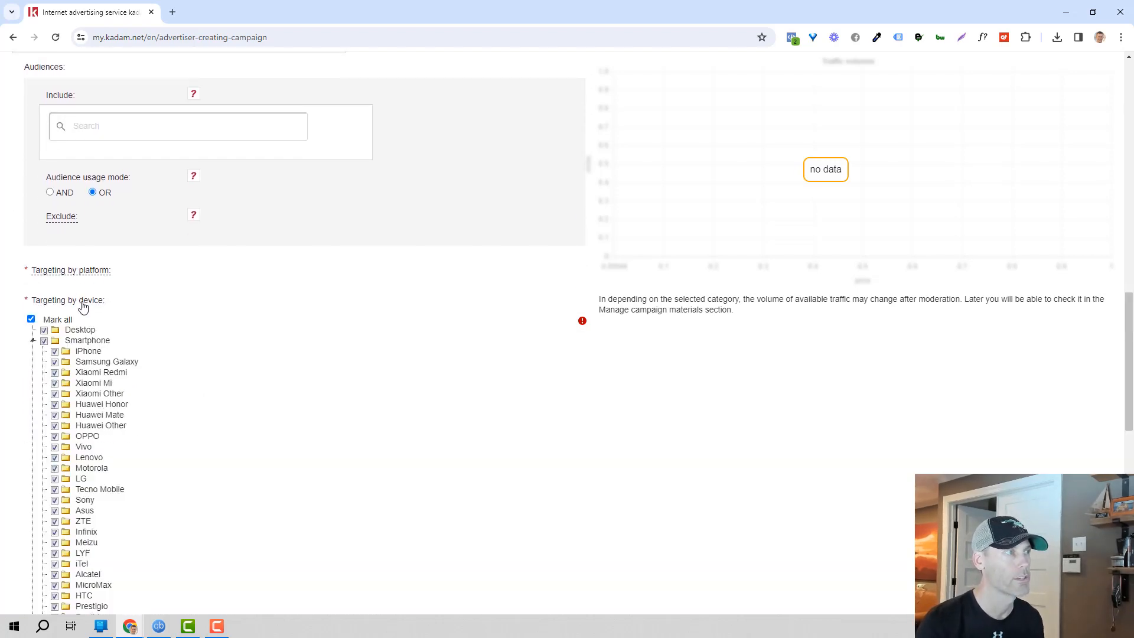
pyautogui.click(82, 302)
pyautogui.click(81, 272)
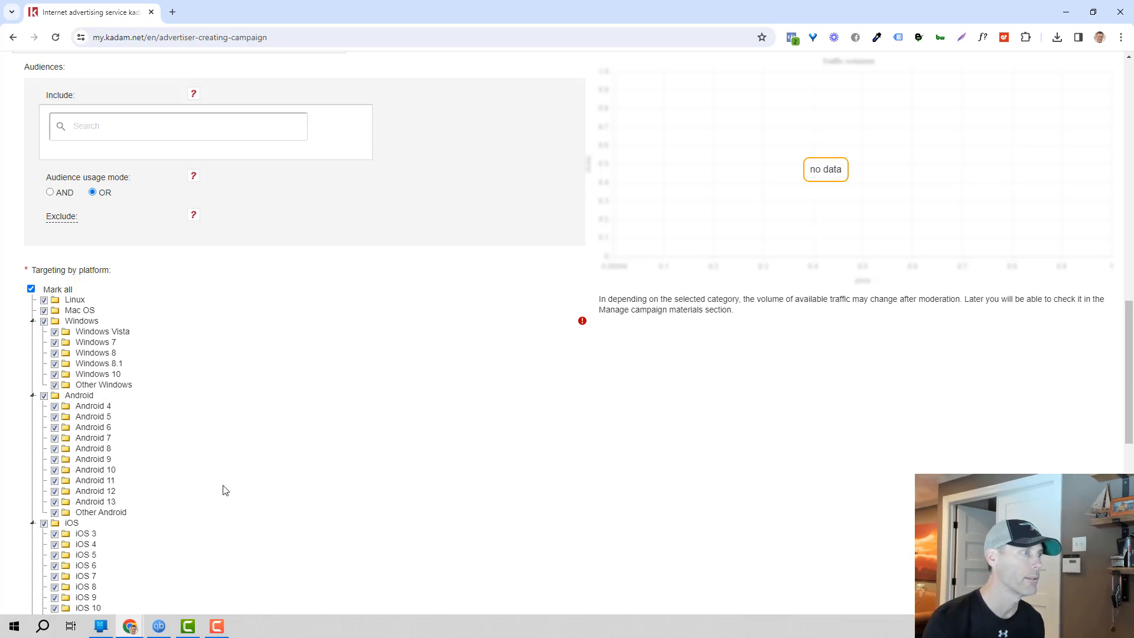
pyautogui.scroll(-2, 236, 484)
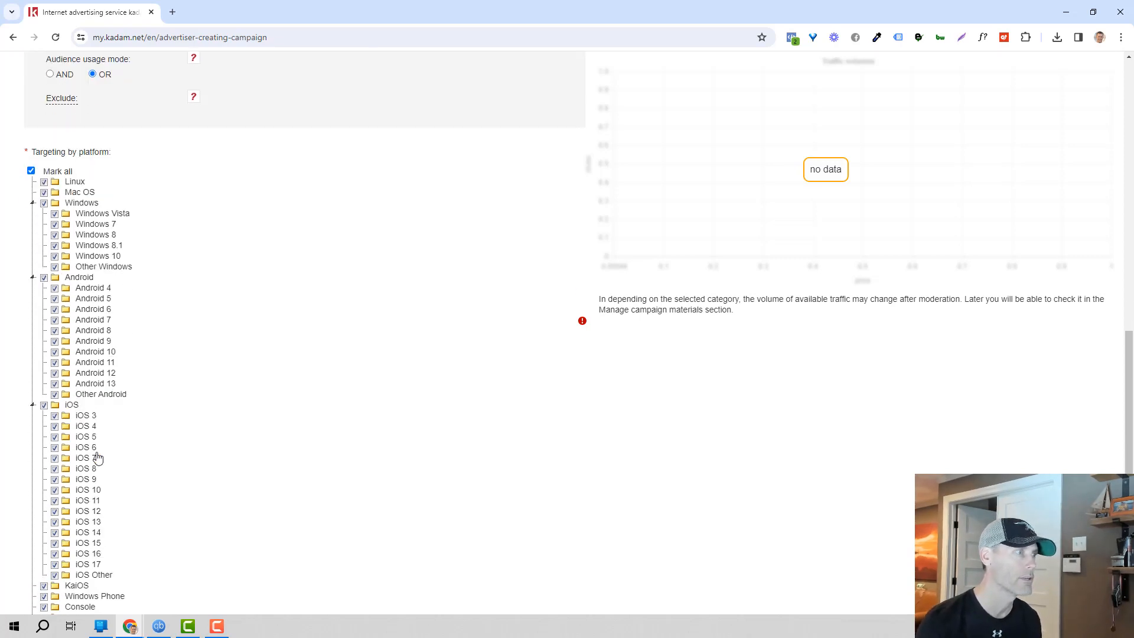
pyautogui.scroll(-2, 163, 485)
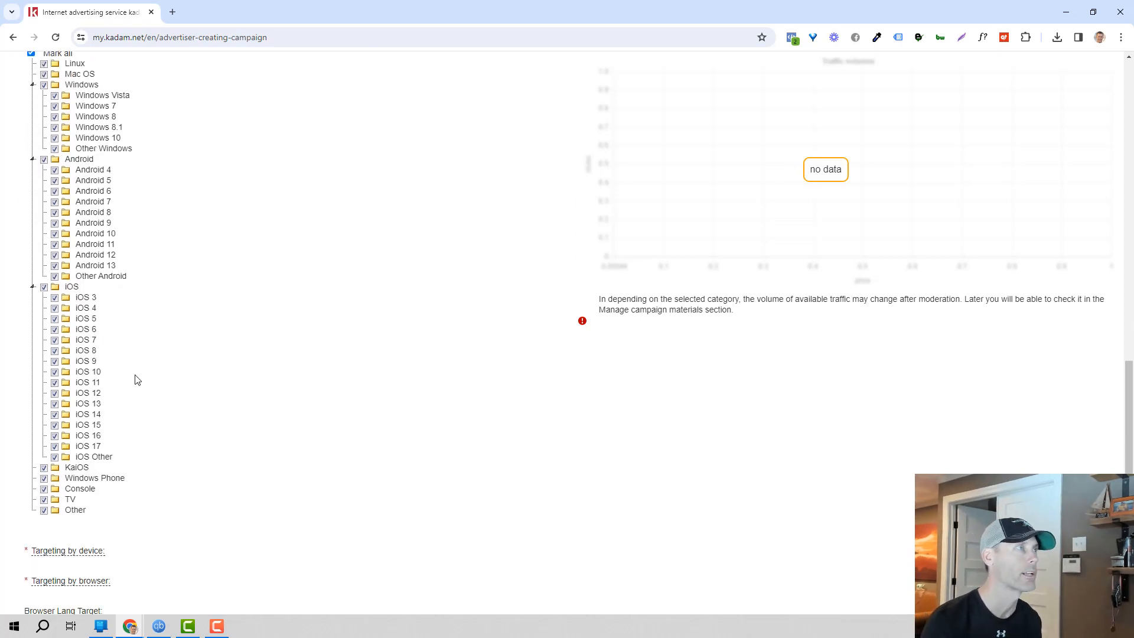
pyautogui.scroll(3, 138, 379)
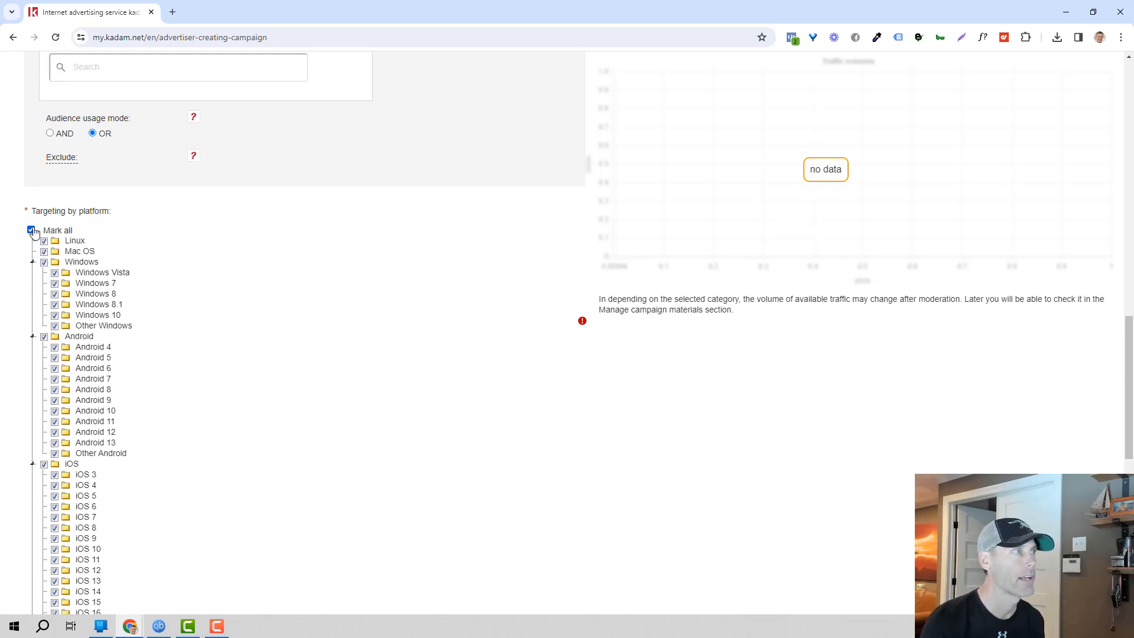
pyautogui.click(31, 229)
pyautogui.click(32, 230)
pyautogui.scroll(1, 118, 236)
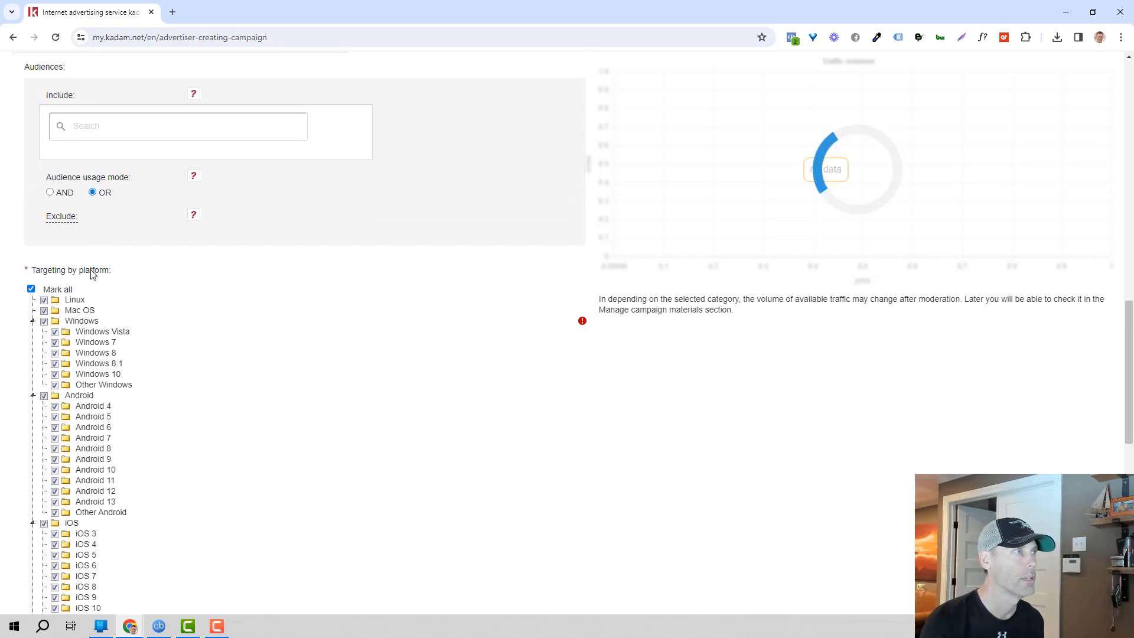
pyautogui.click(94, 271)
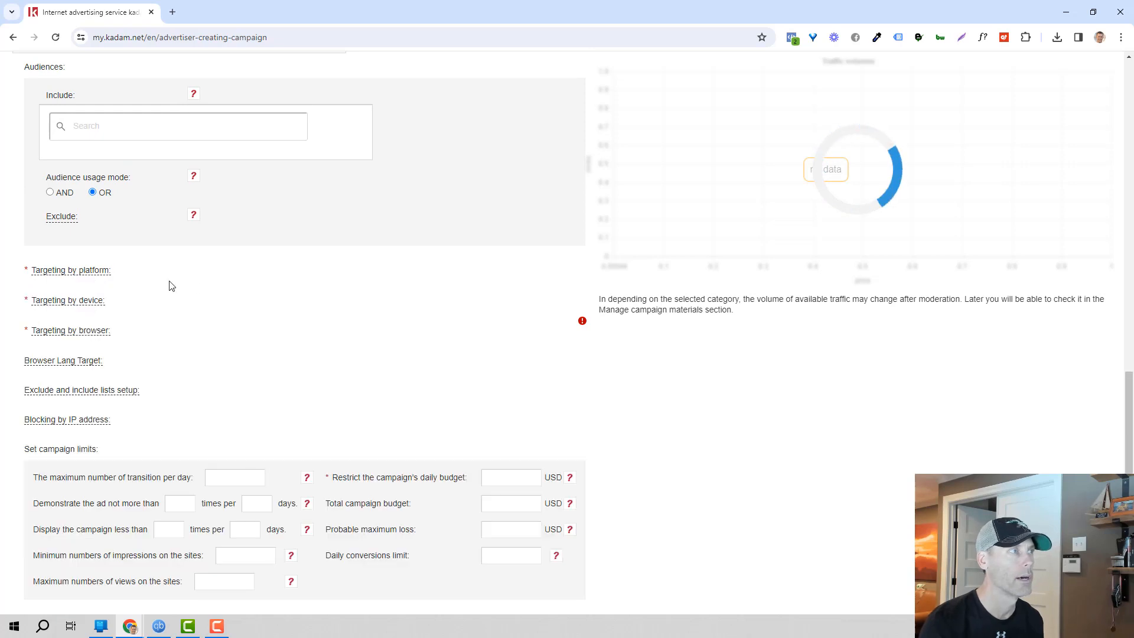
pyautogui.click(83, 332)
pyautogui.click(83, 335)
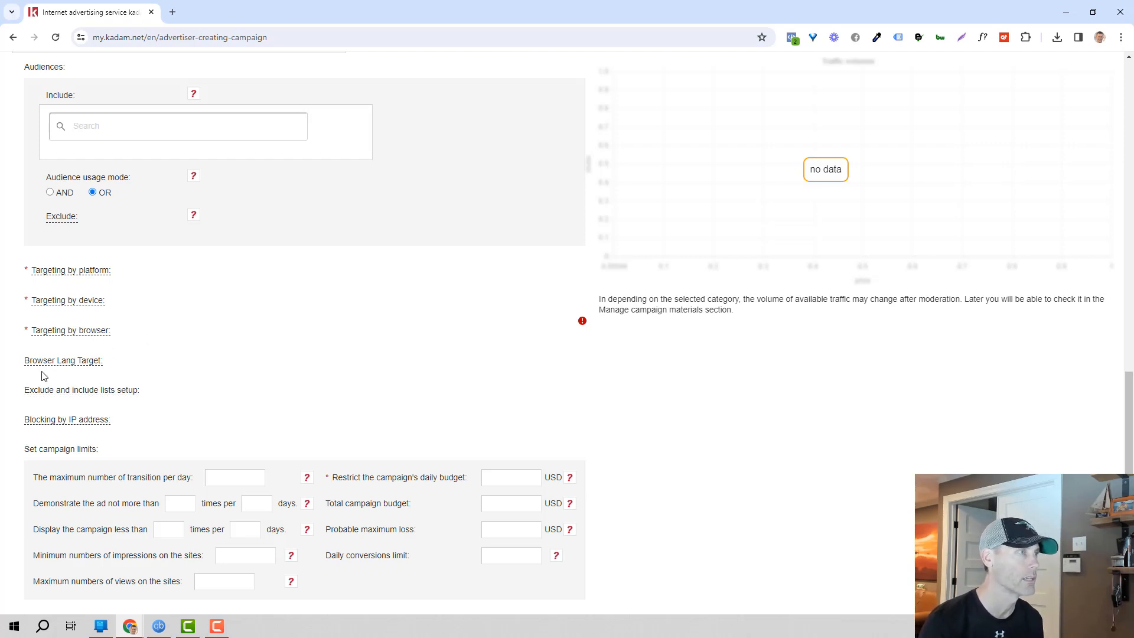
# Step: Open the browser language targeting, remove Undefined and Abkhazian from the languages, and add both back
pyautogui.click(65, 362)
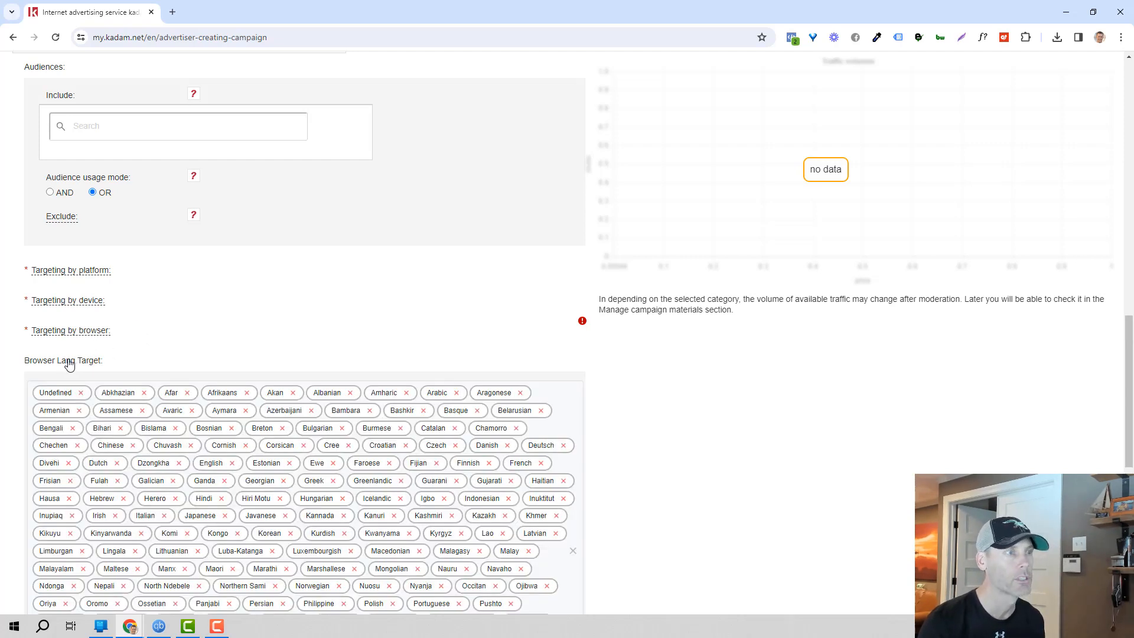
pyautogui.click(82, 394)
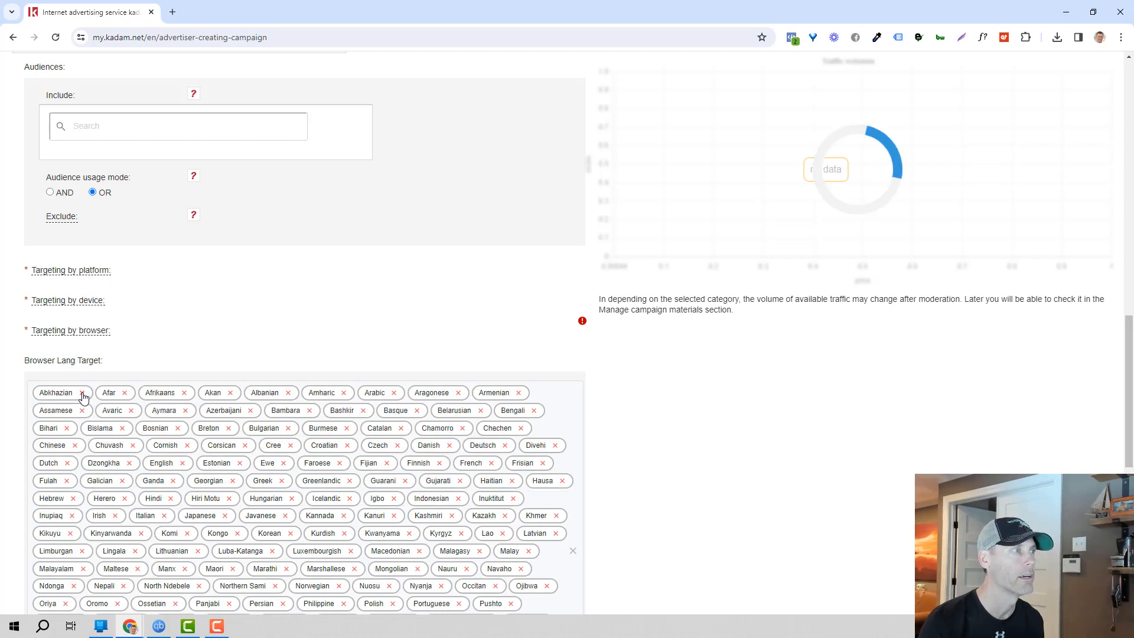
pyautogui.click(82, 394)
pyautogui.scroll(-5, 82, 395)
pyautogui.click(82, 397)
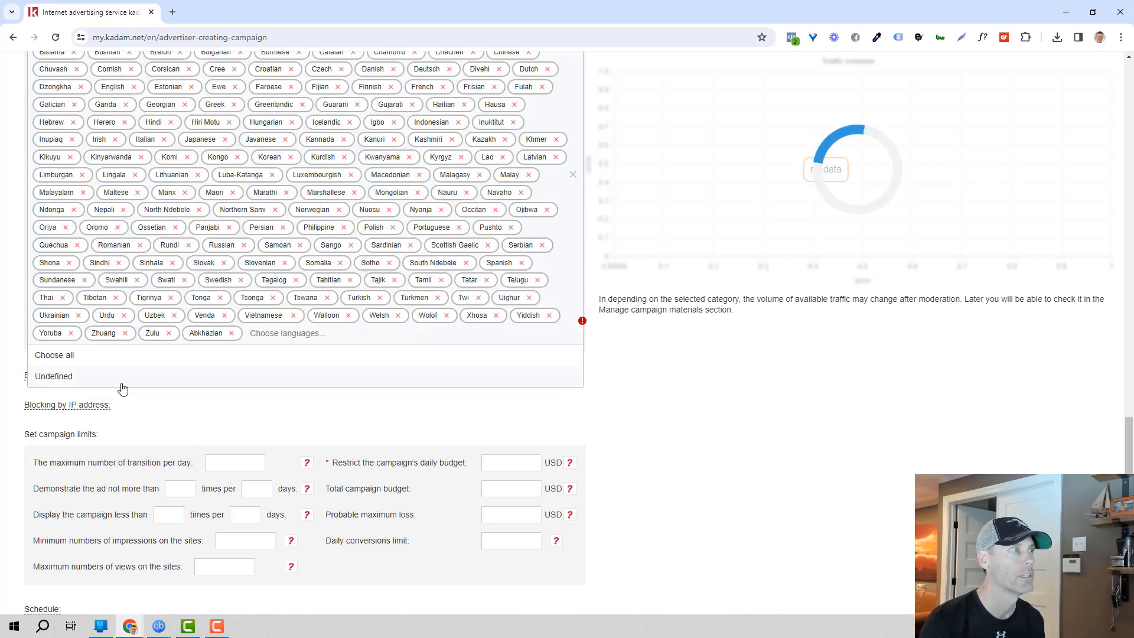
pyautogui.click(81, 372)
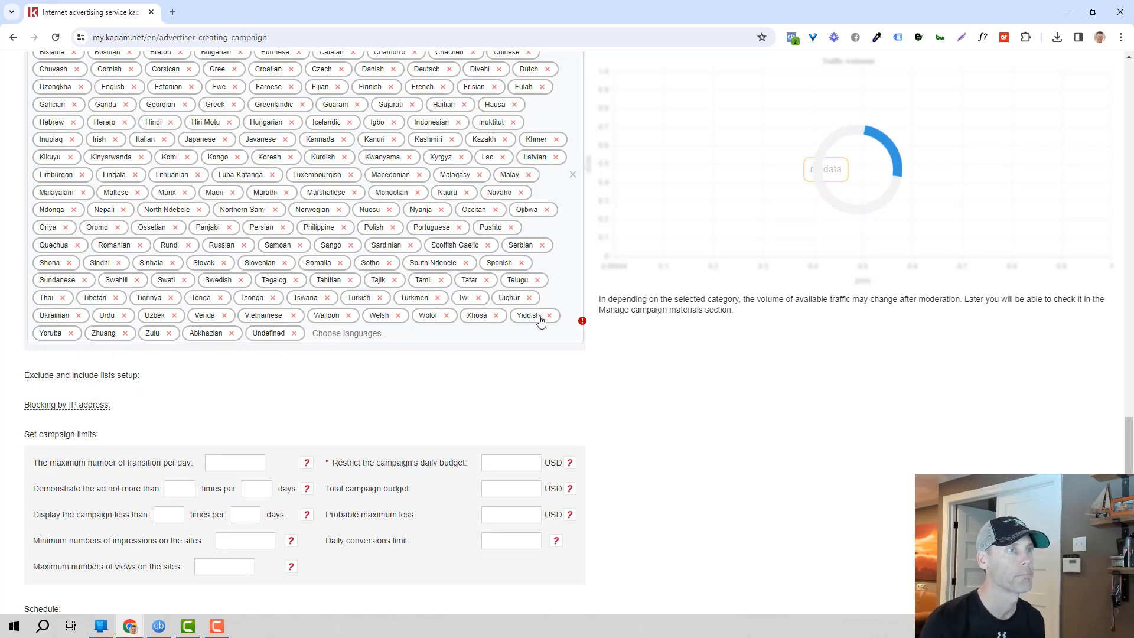
pyautogui.scroll(4, 539, 321)
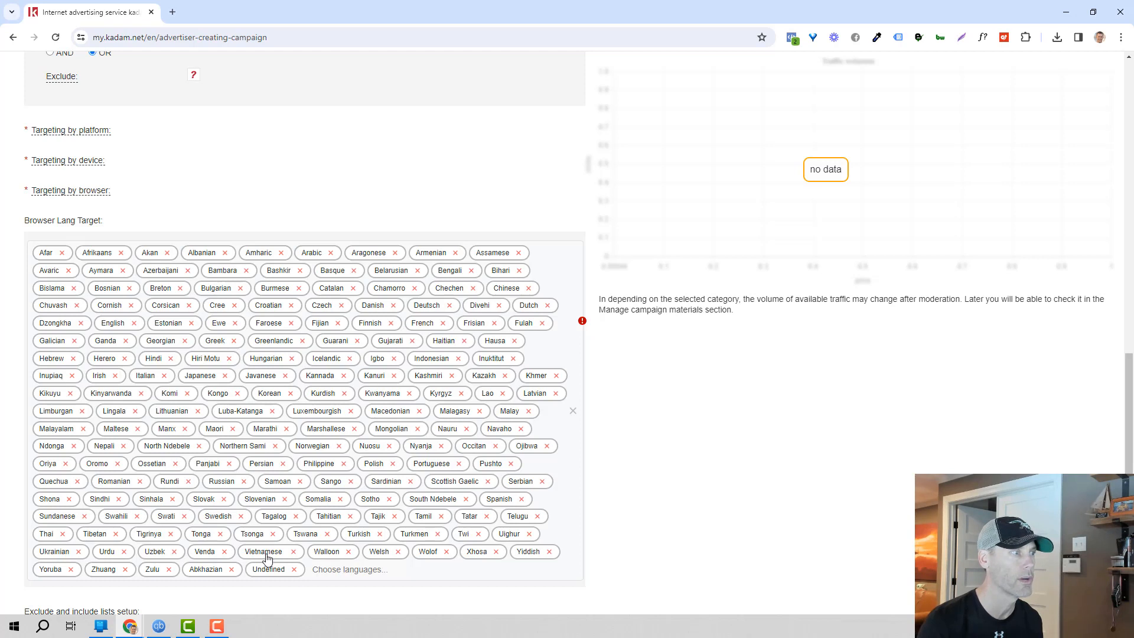
pyautogui.scroll(-1, 265, 561)
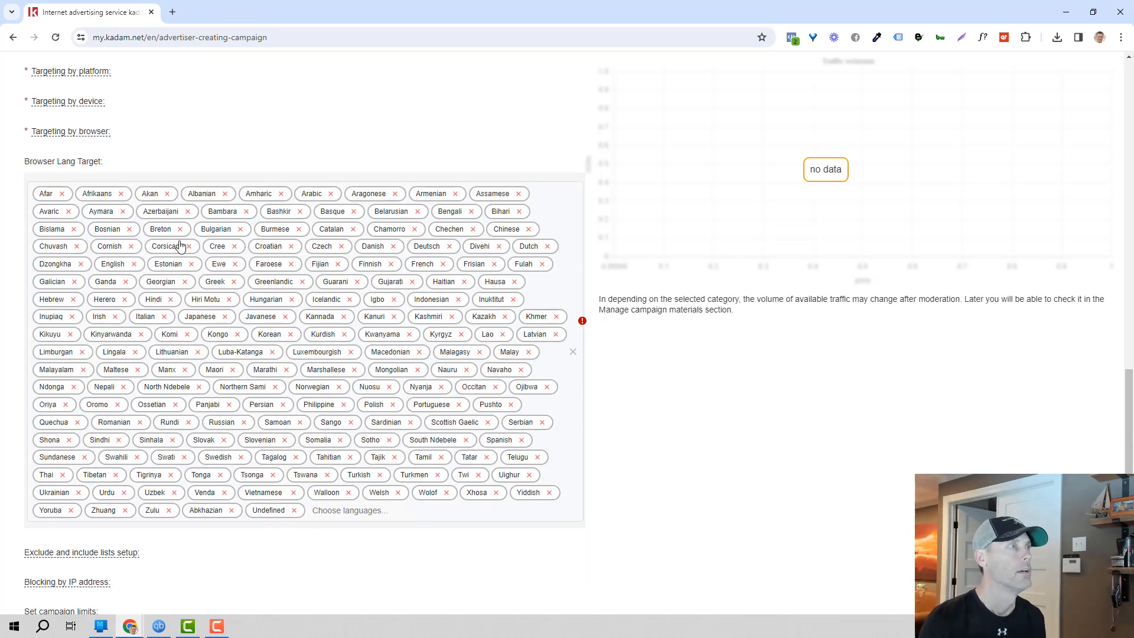
# Step: Clear all browser languages from the campaign's language targeting and add only English
pyautogui.click(573, 353)
pyautogui.click(134, 196)
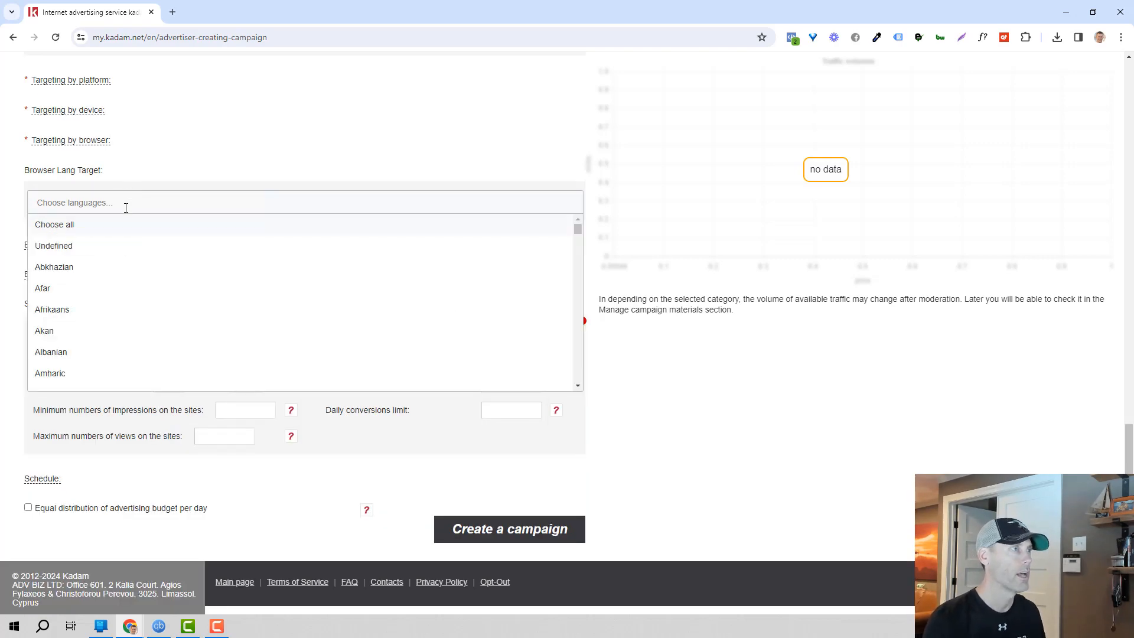
pyautogui.write('en')
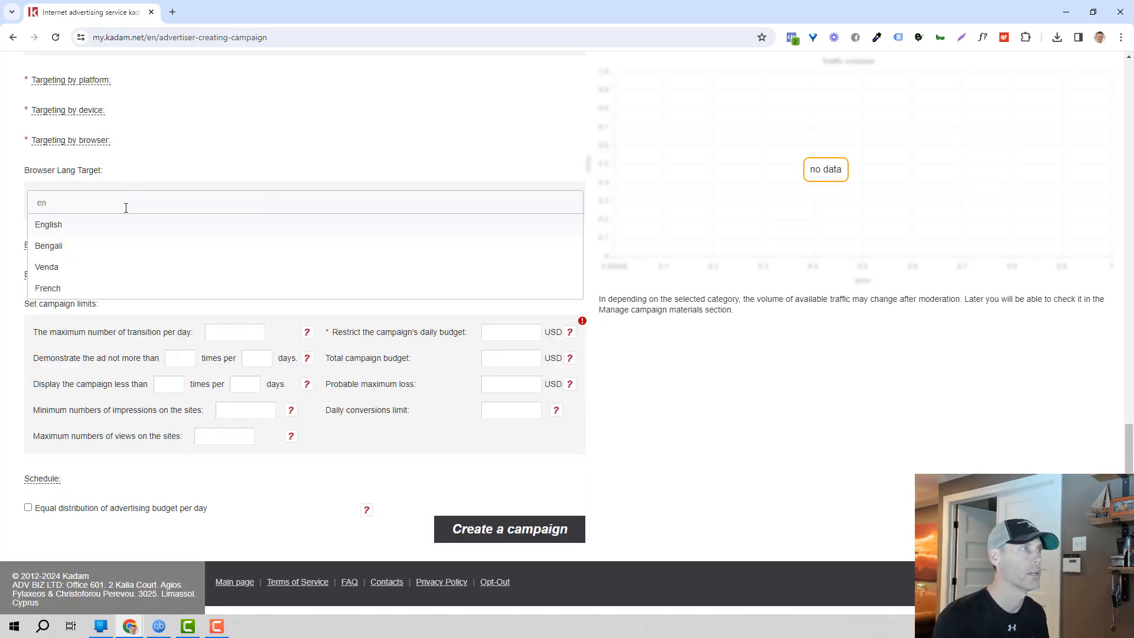
pyautogui.click(112, 224)
pyautogui.click(282, 166)
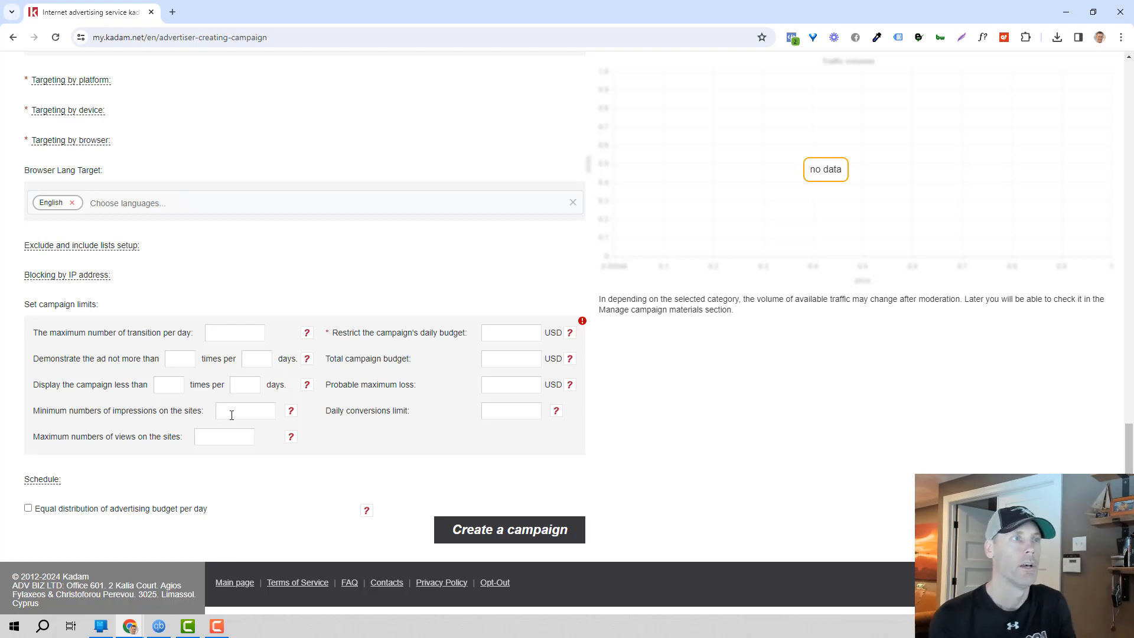
# Step: Set the campaign's daily budget limit to 75.00 USD
pyautogui.click(510, 331)
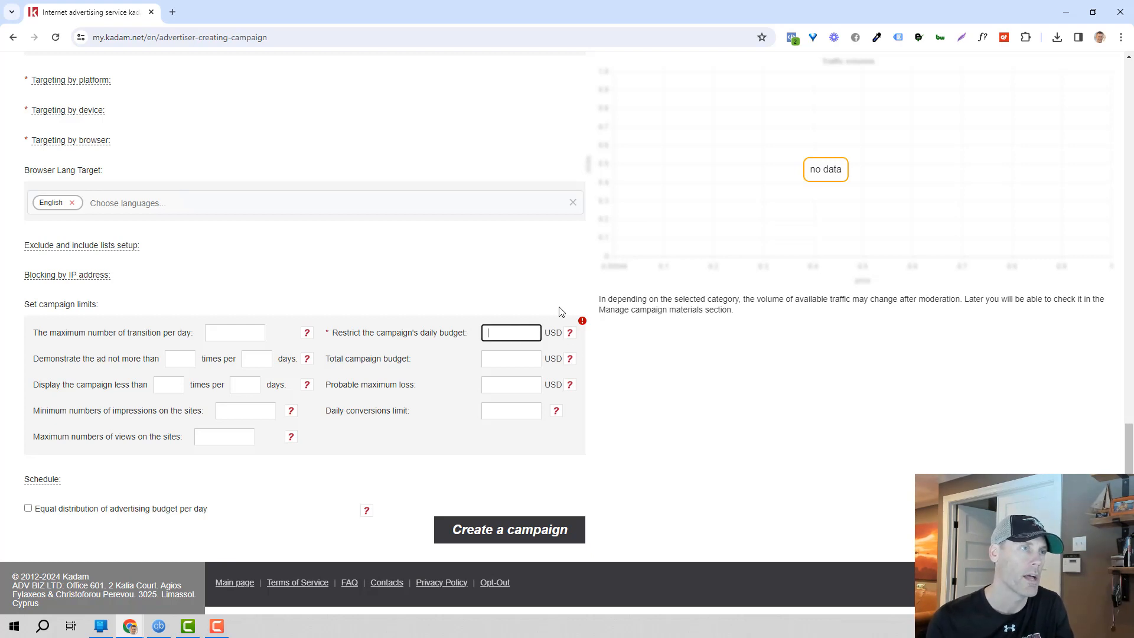
pyautogui.write('50')
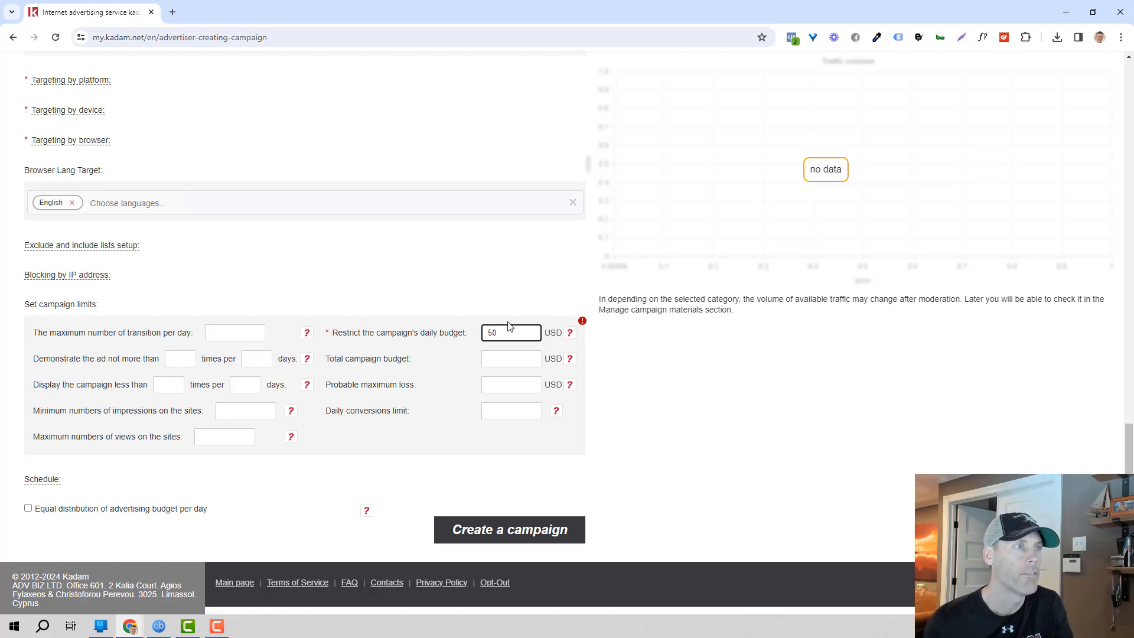
pyautogui.write('.00')
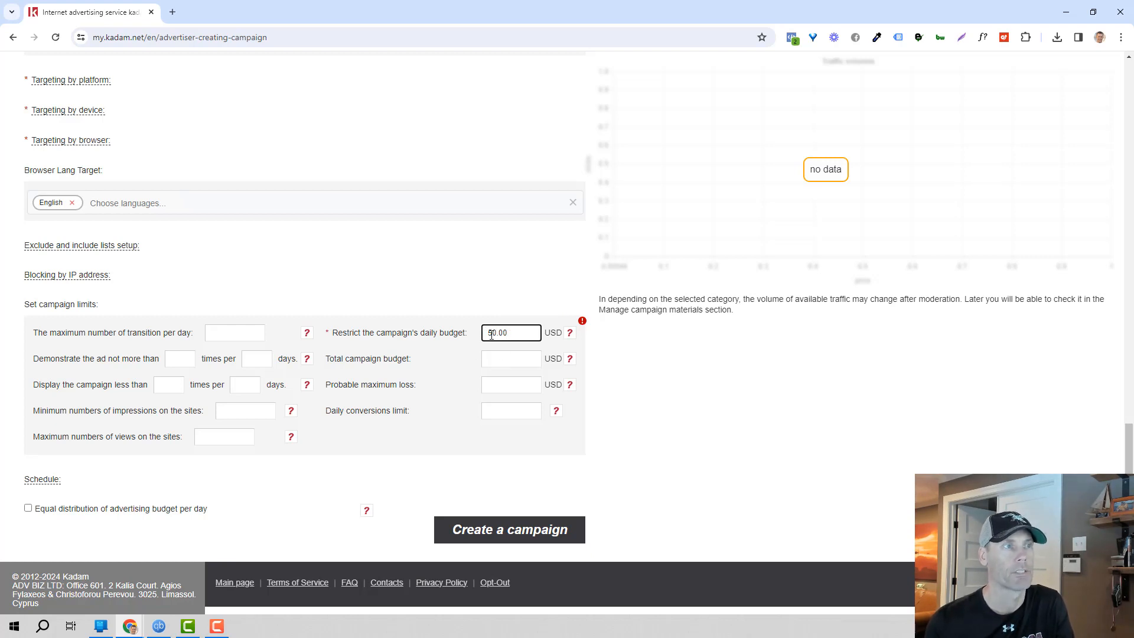
pyautogui.press('BackSpace')
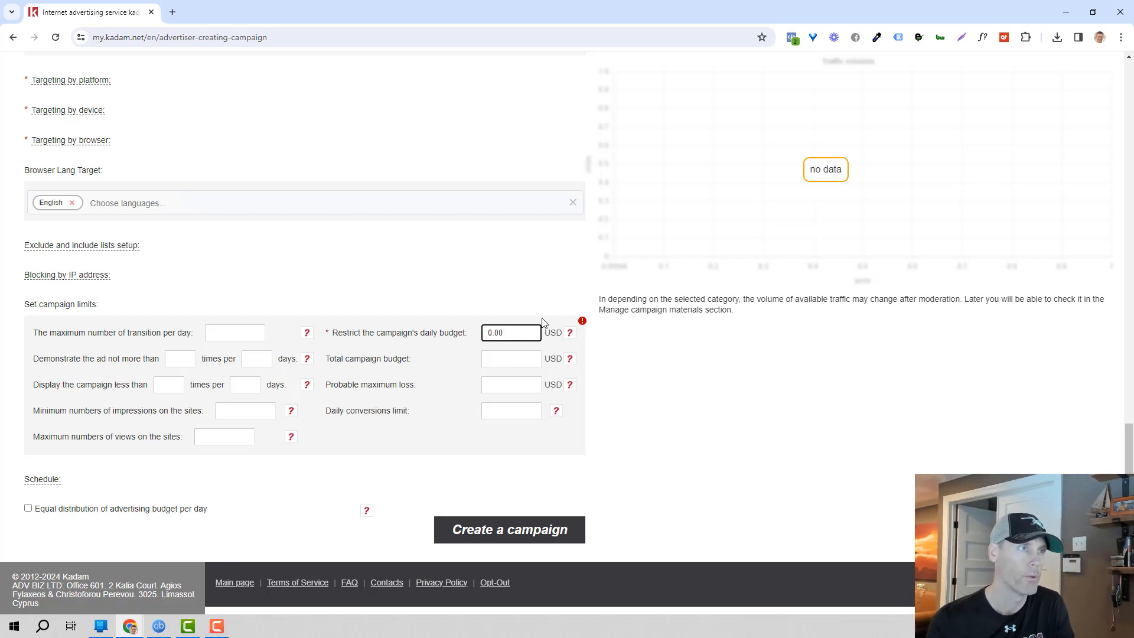
pyautogui.write('10')
pyautogui.press('BackSpace')
pyautogui.press('BackSpace')
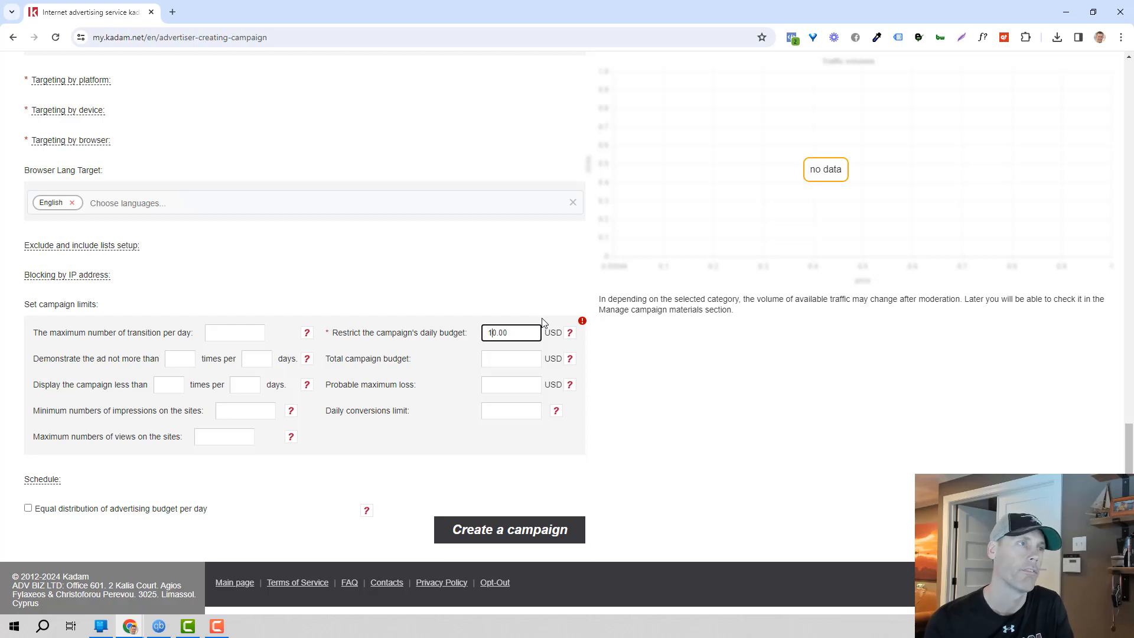
pyautogui.write('75')
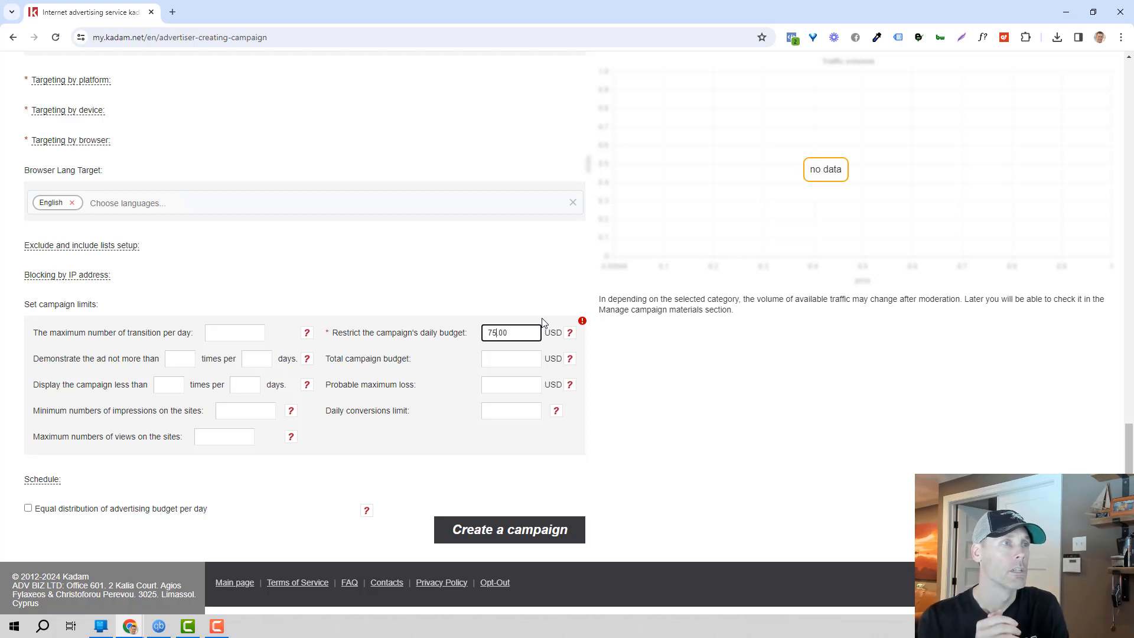
# Step: Set the total campaign budget to 100 USD, reformat the daily budget as 75, and try to create the campaign
pyautogui.click(513, 358)
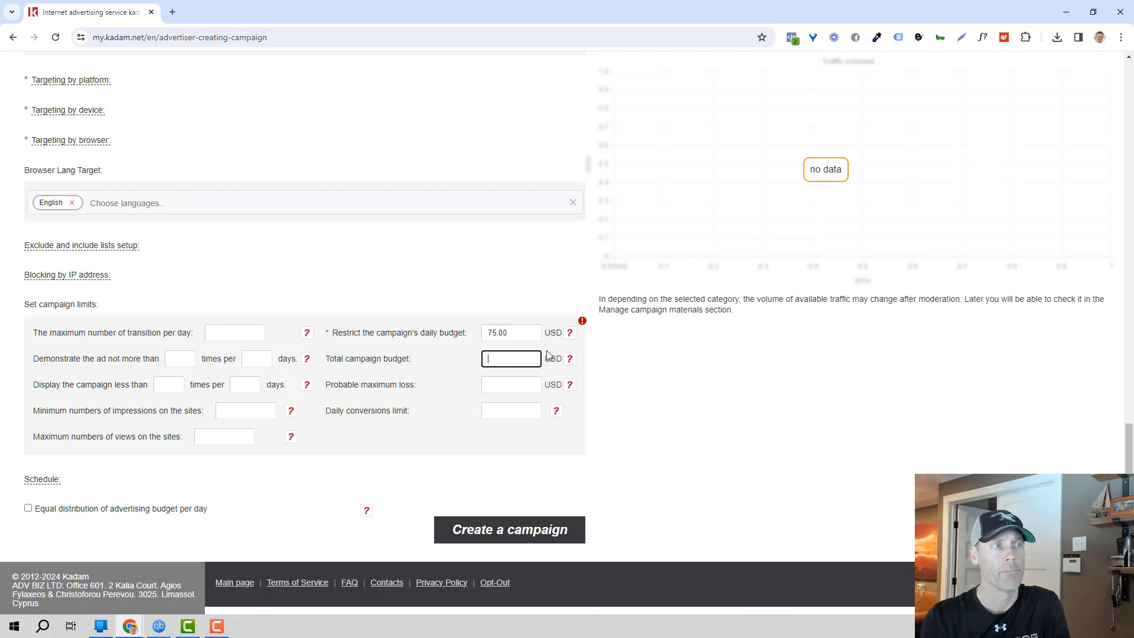
pyautogui.write('100')
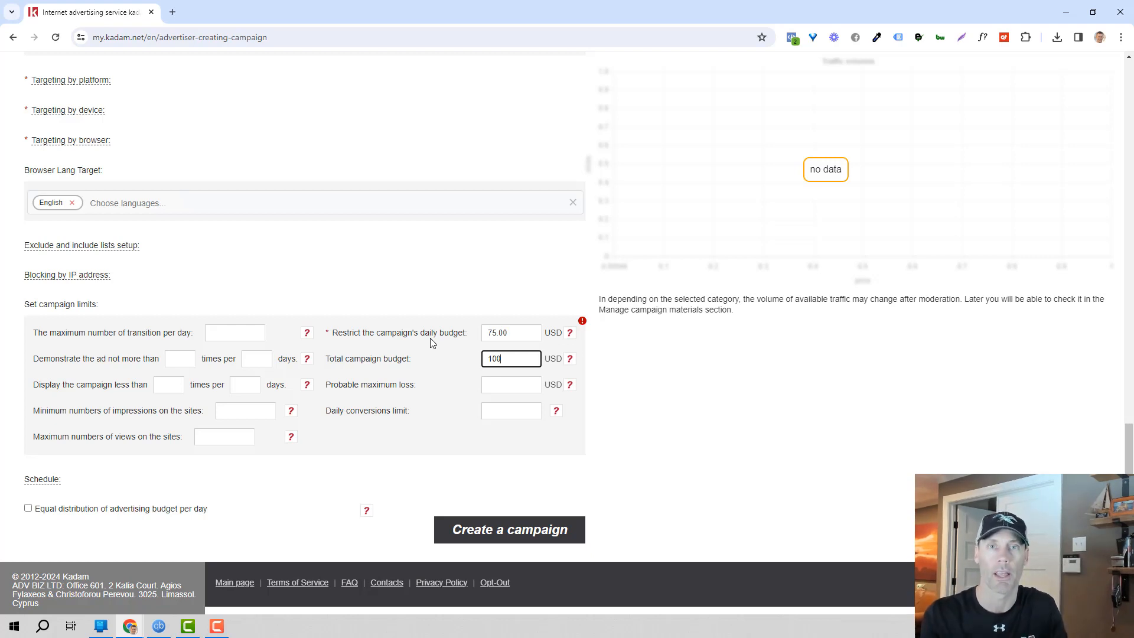
pyautogui.click(515, 534)
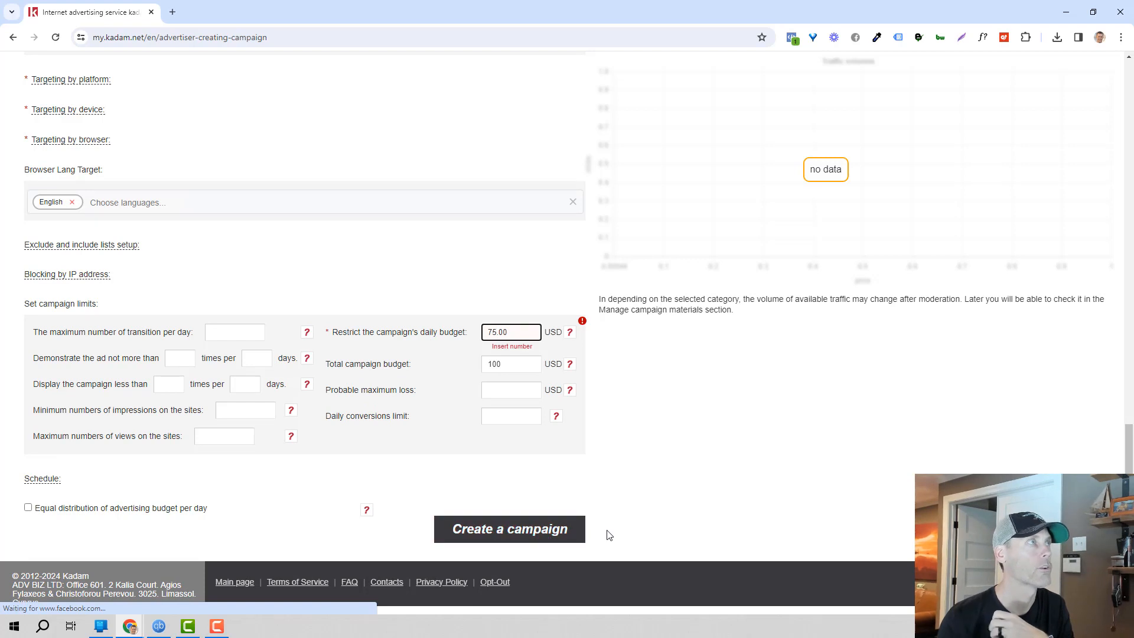
pyautogui.click(574, 531)
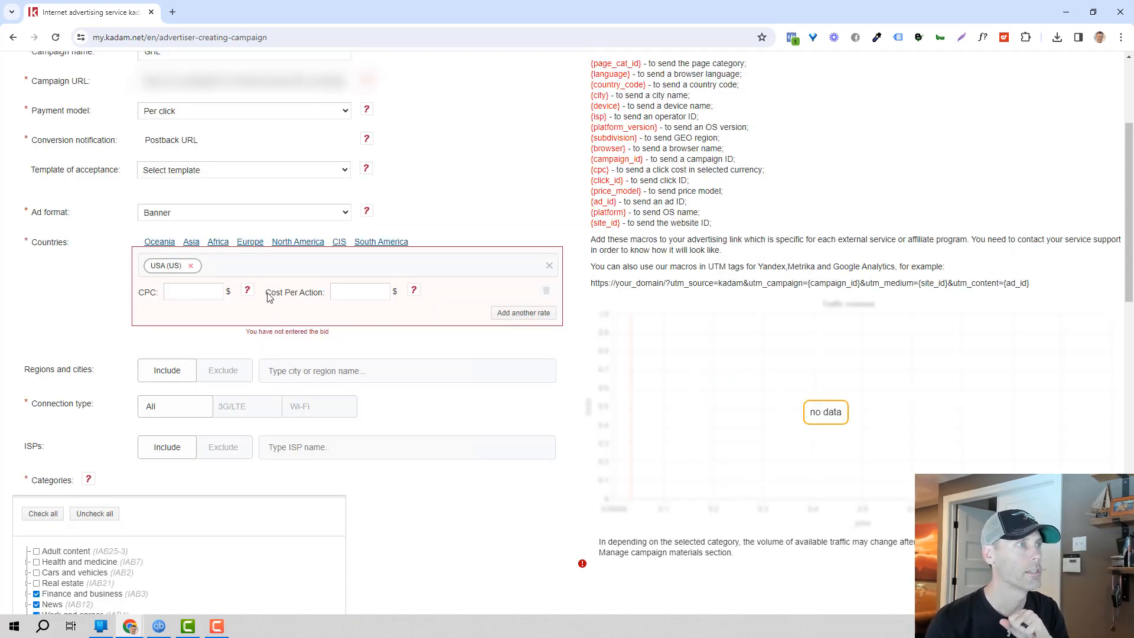
# Step: Set the USA bid to a CPC of $0.25 and a cost per action of $1, and create the campaign
pyautogui.click(171, 294)
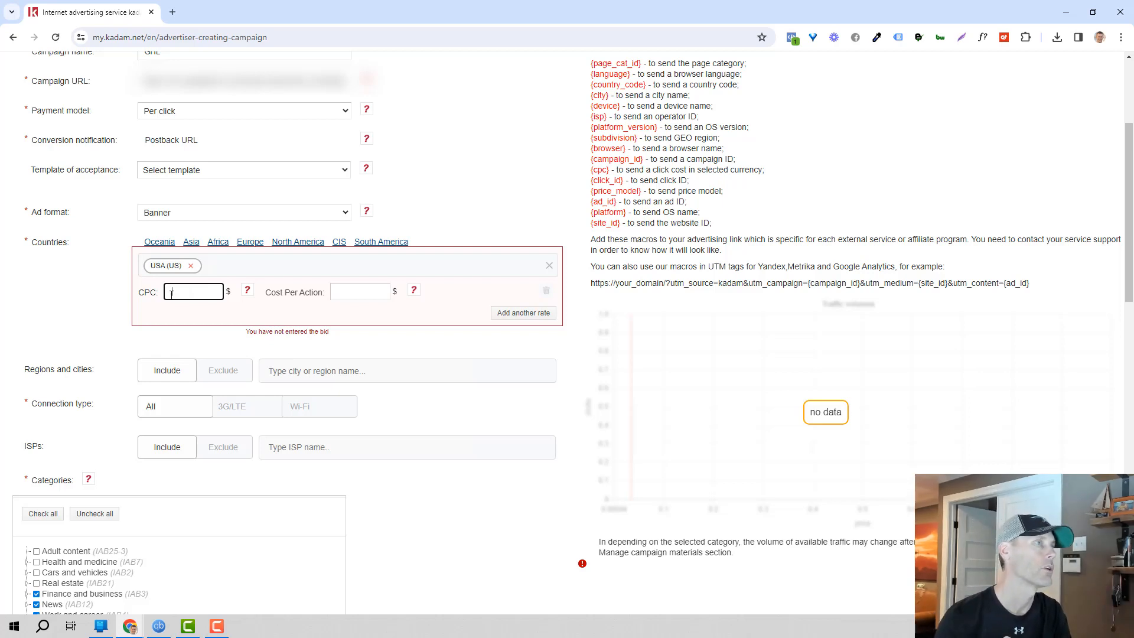
pyautogui.write('.25')
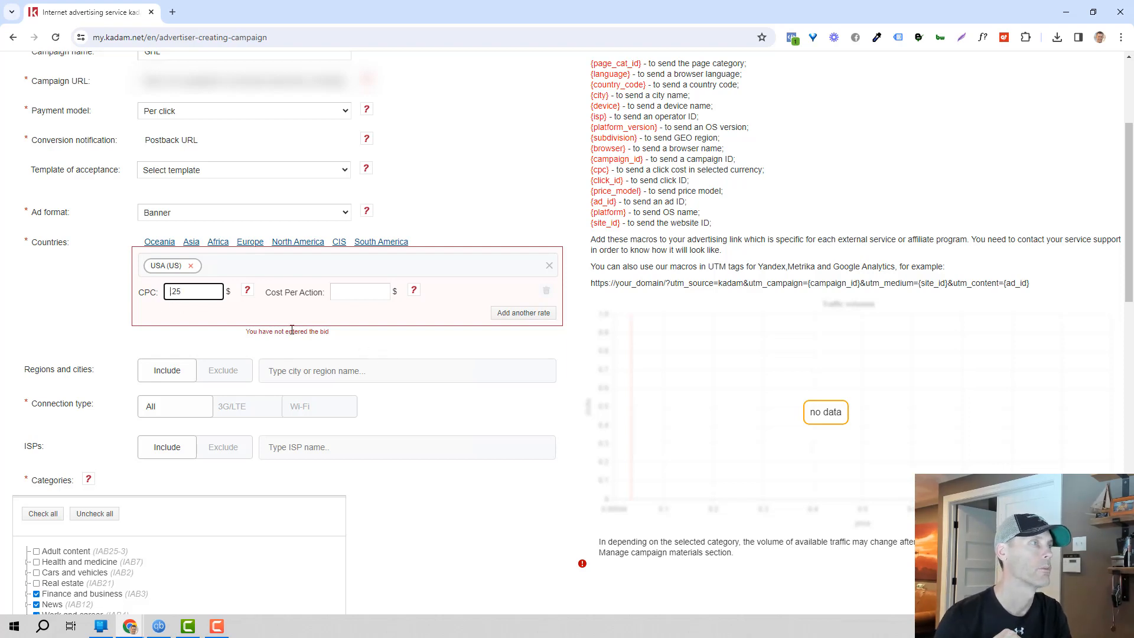
pyautogui.write('0')
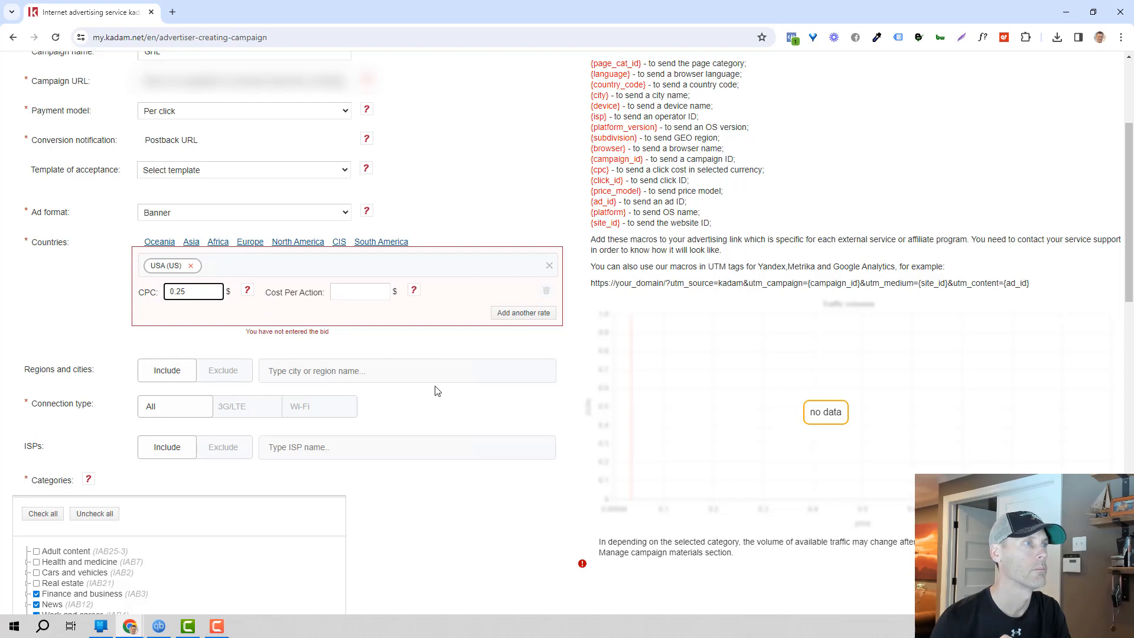
pyautogui.write('.')
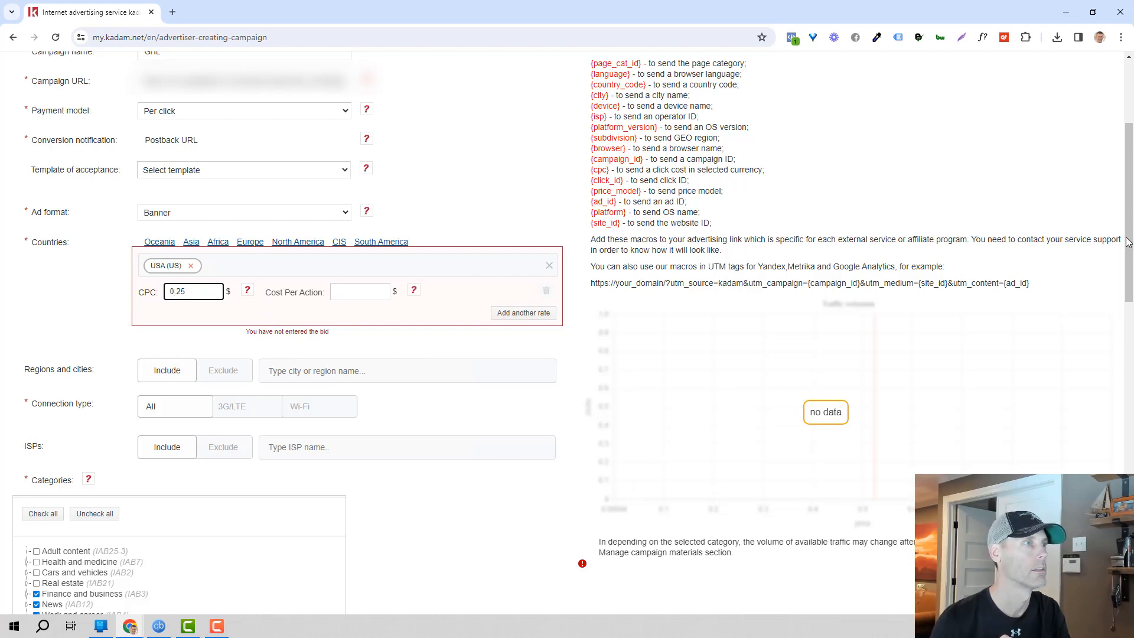
pyautogui.click(374, 295)
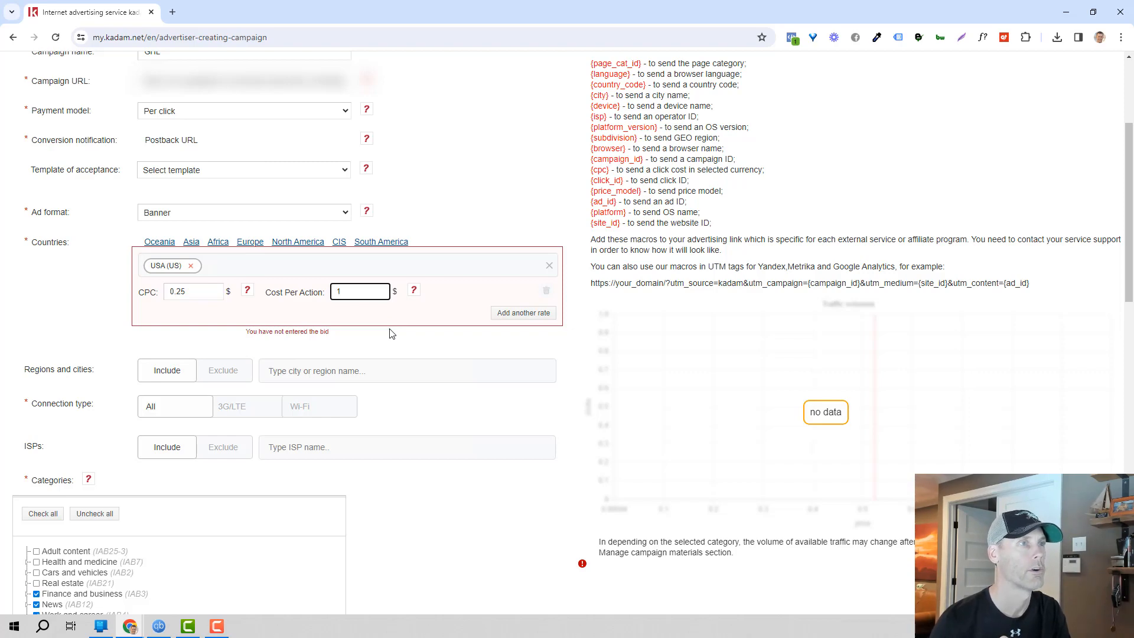
pyautogui.moveTo(1125, 214); pyautogui.dragTo(1127, 515)
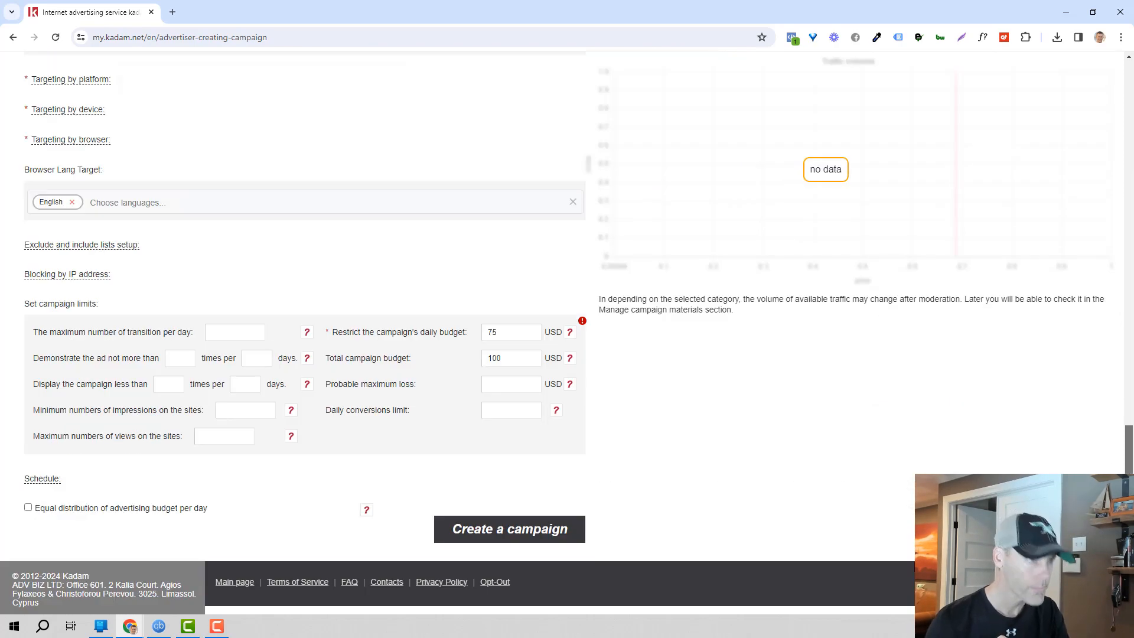
pyautogui.click(562, 540)
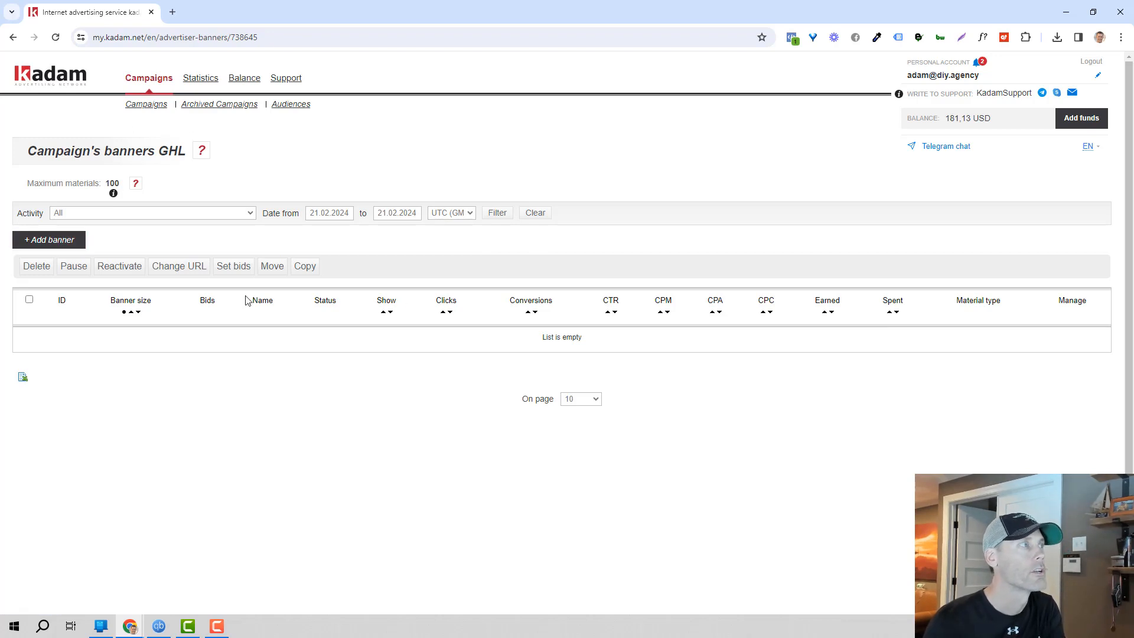
# Step: Start a new banner for the GHL campaign and examine its target URL and the available banner sizes
pyautogui.click(33, 240)
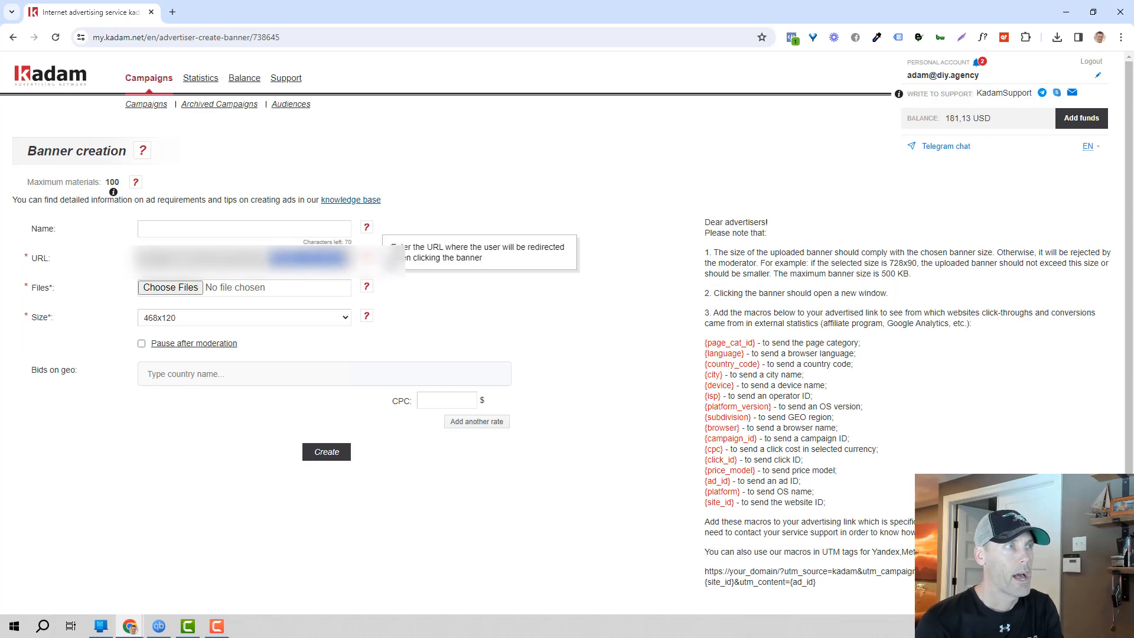
pyautogui.moveTo(322, 258); pyautogui.dragTo(112, 271)
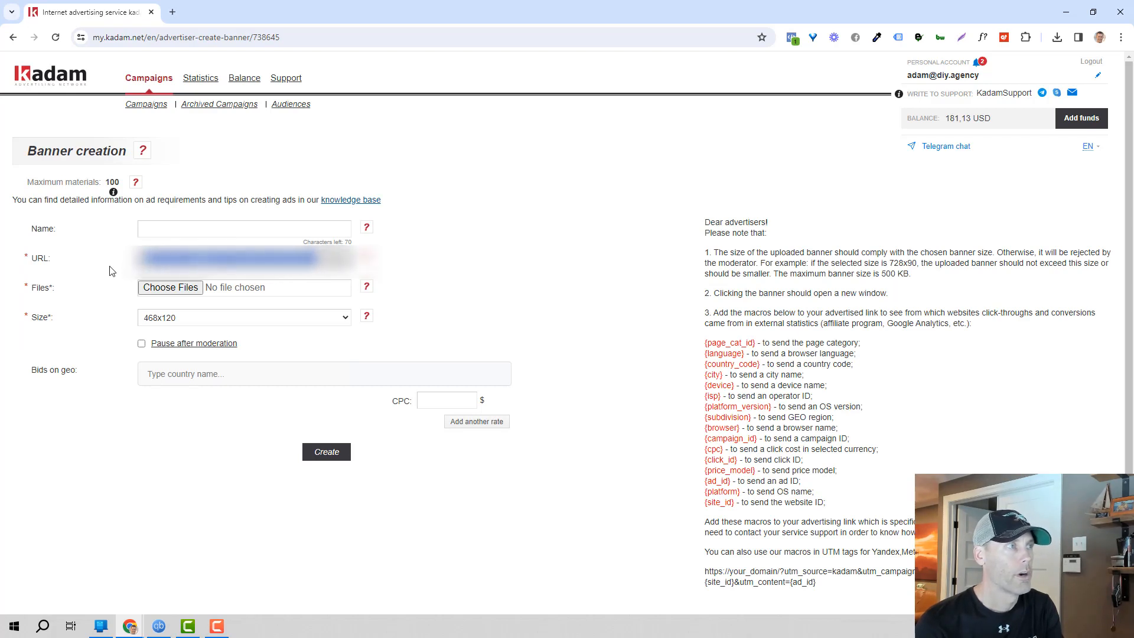
pyautogui.click(511, 262)
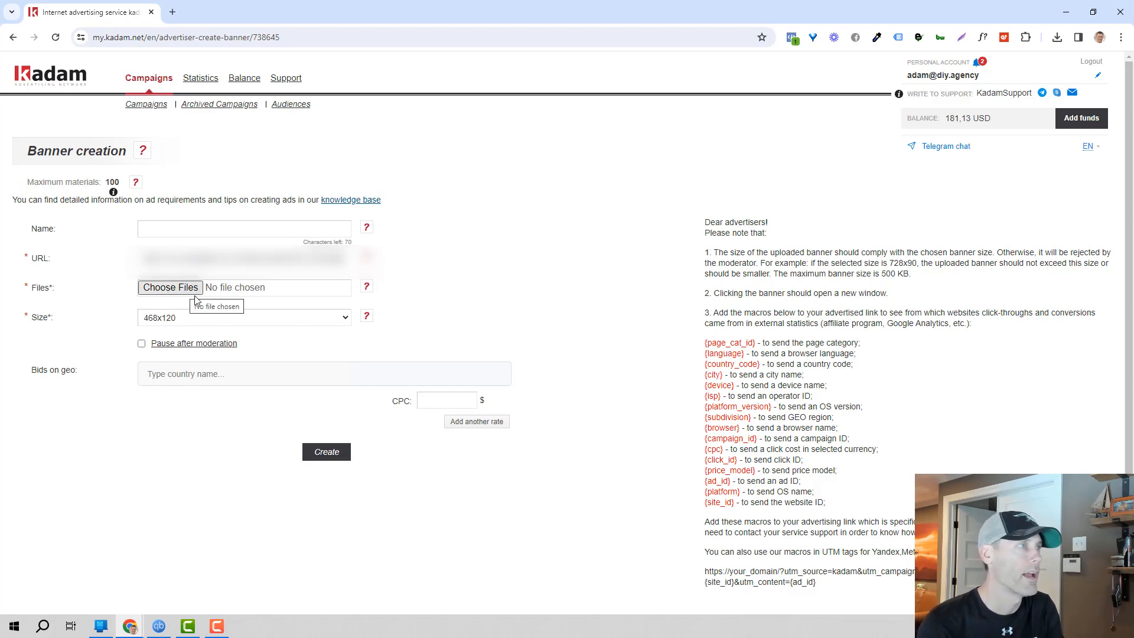
pyautogui.click(189, 318)
pyautogui.scroll(-5, 225, 396)
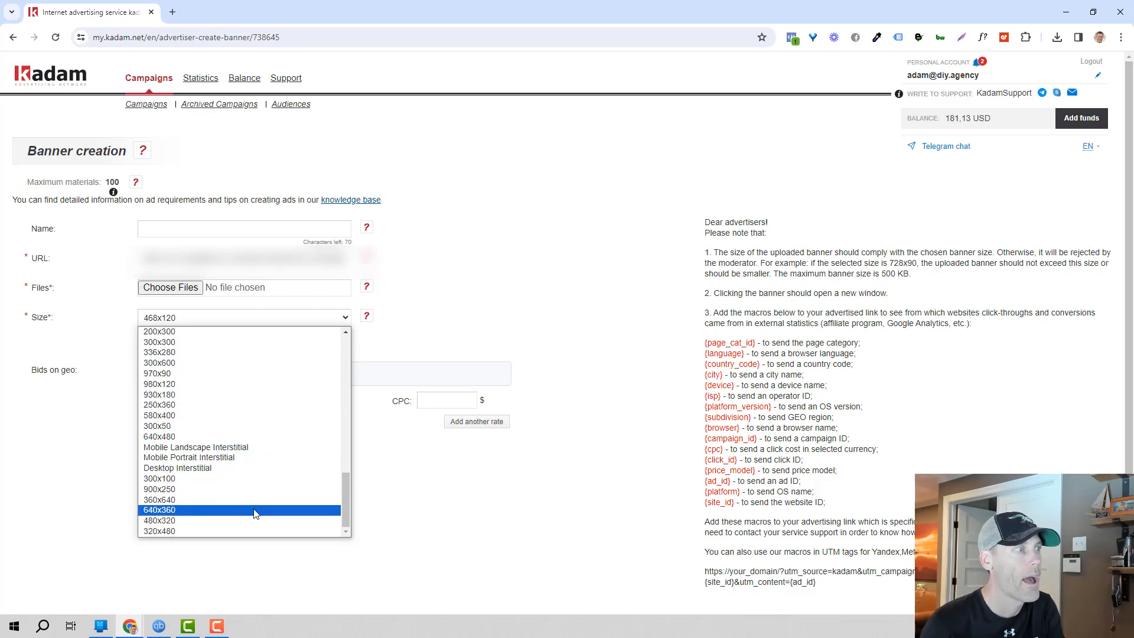
pyautogui.scroll(8, 262, 456)
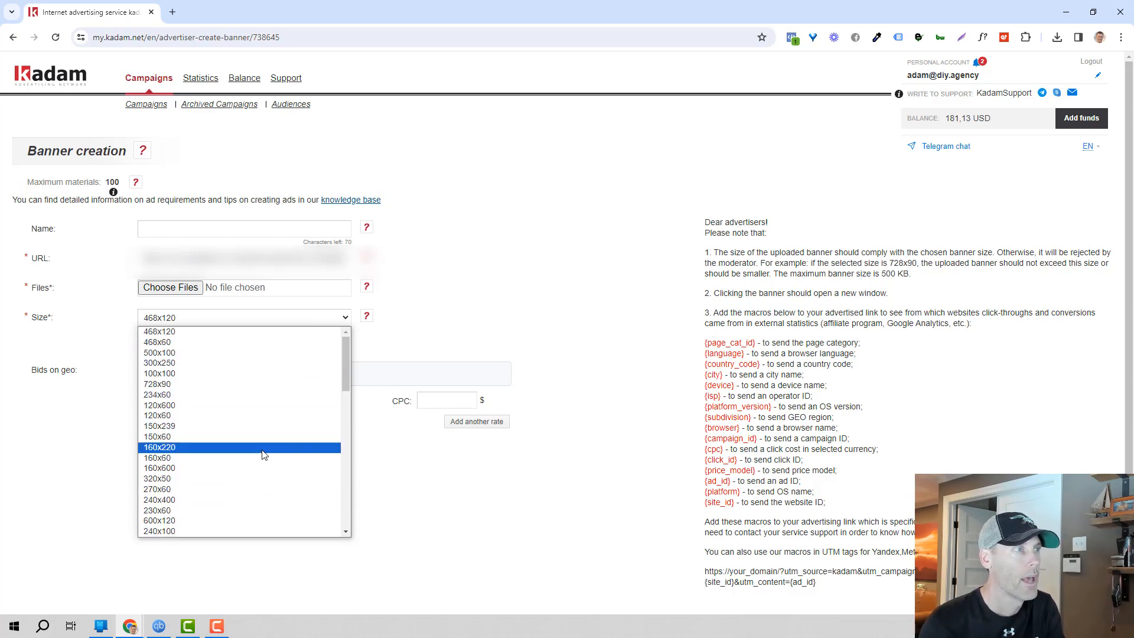
pyautogui.click(373, 467)
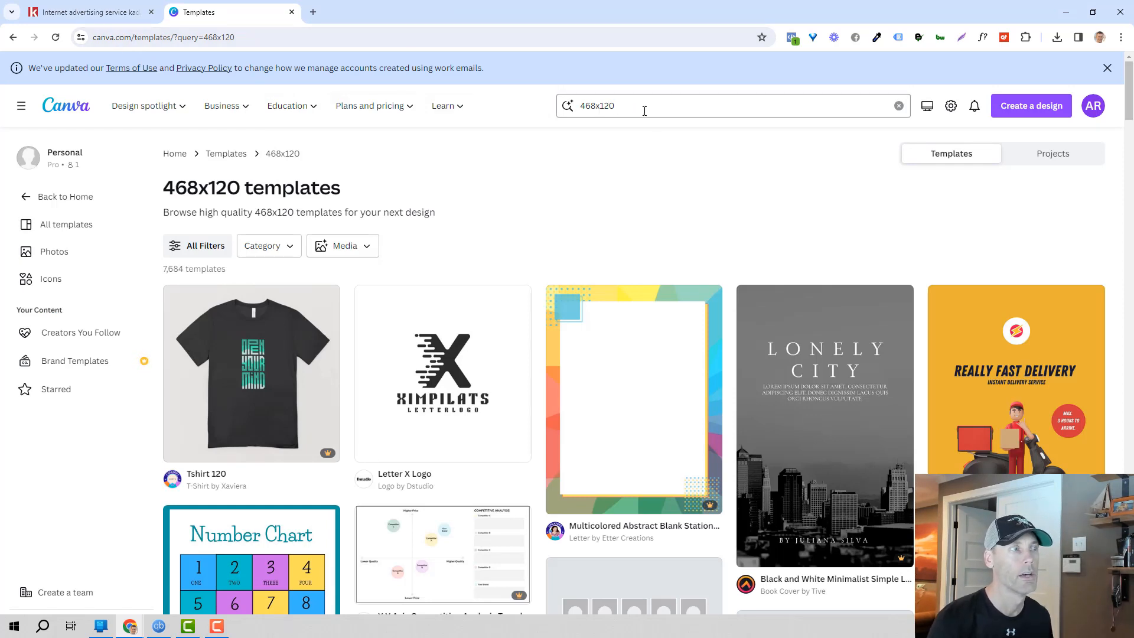
# Step: In Canva, search the templates for 468x120 and look through the suggested designs
pyautogui.scroll(-1, 597, 205)
pyautogui.scroll(1, 596, 205)
pyautogui.click(620, 105)
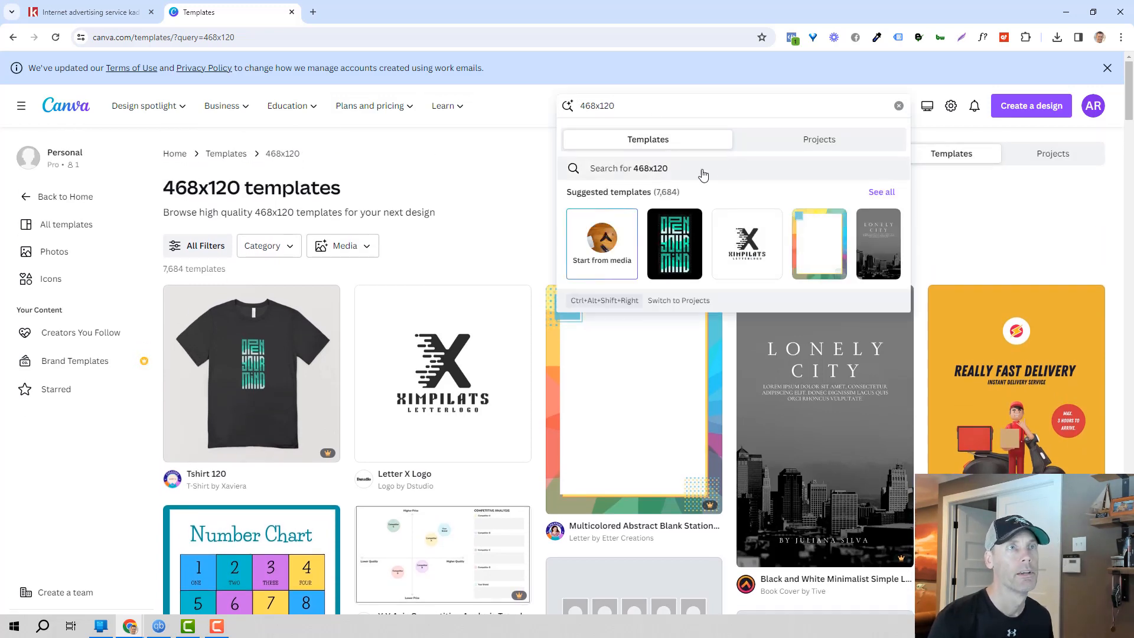
pyautogui.click(647, 171)
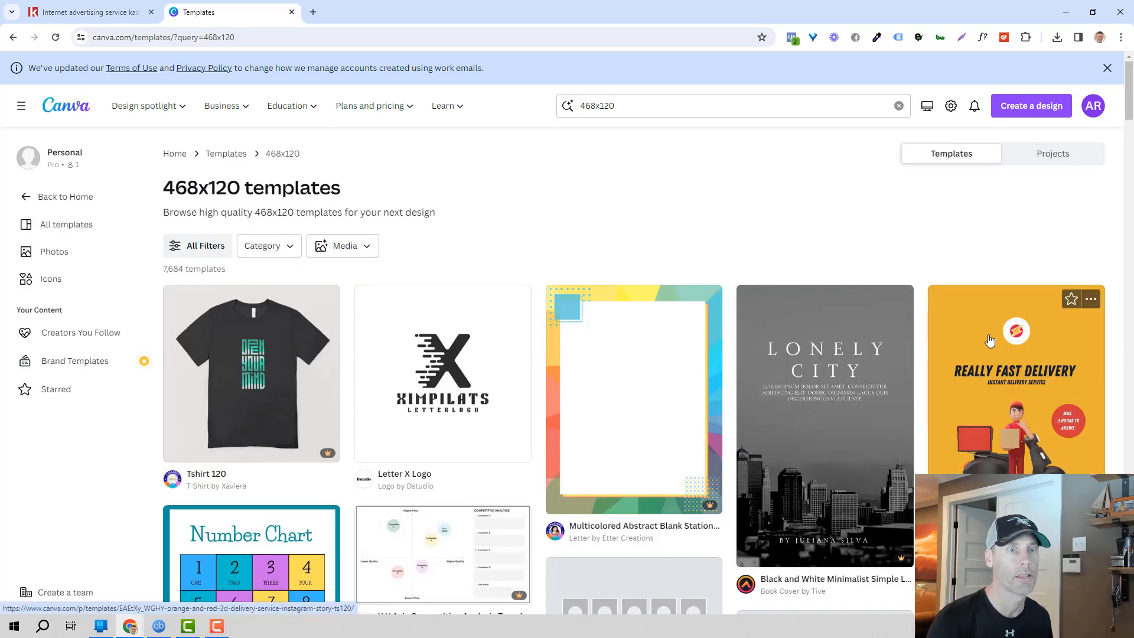
pyautogui.scroll(-3, 974, 248)
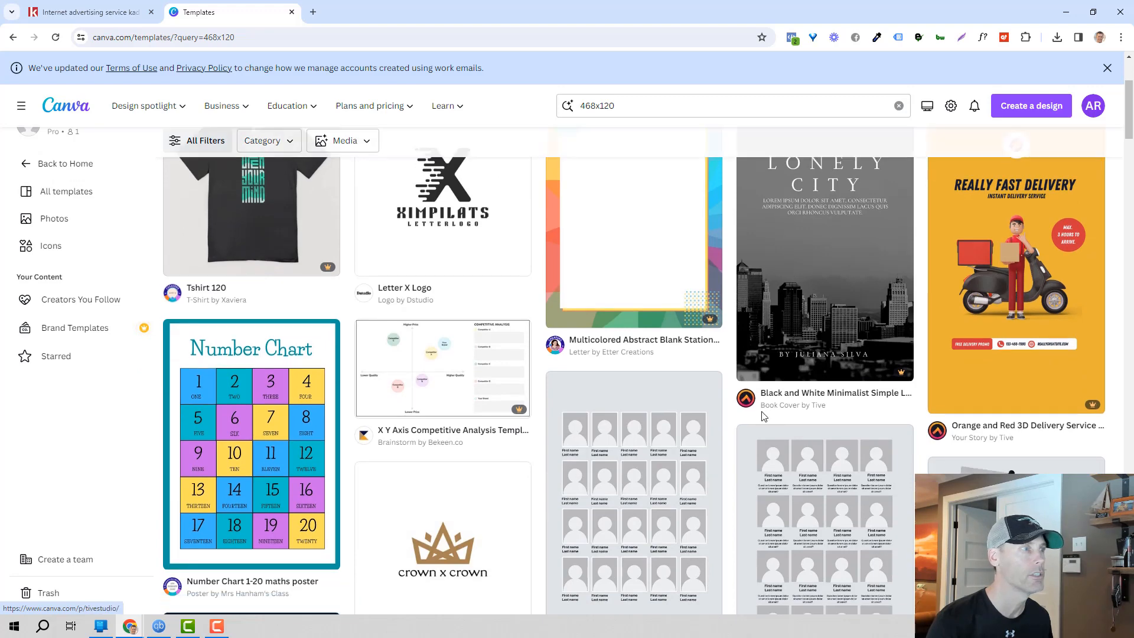
pyautogui.scroll(-8, 716, 410)
pyautogui.scroll(11, 703, 417)
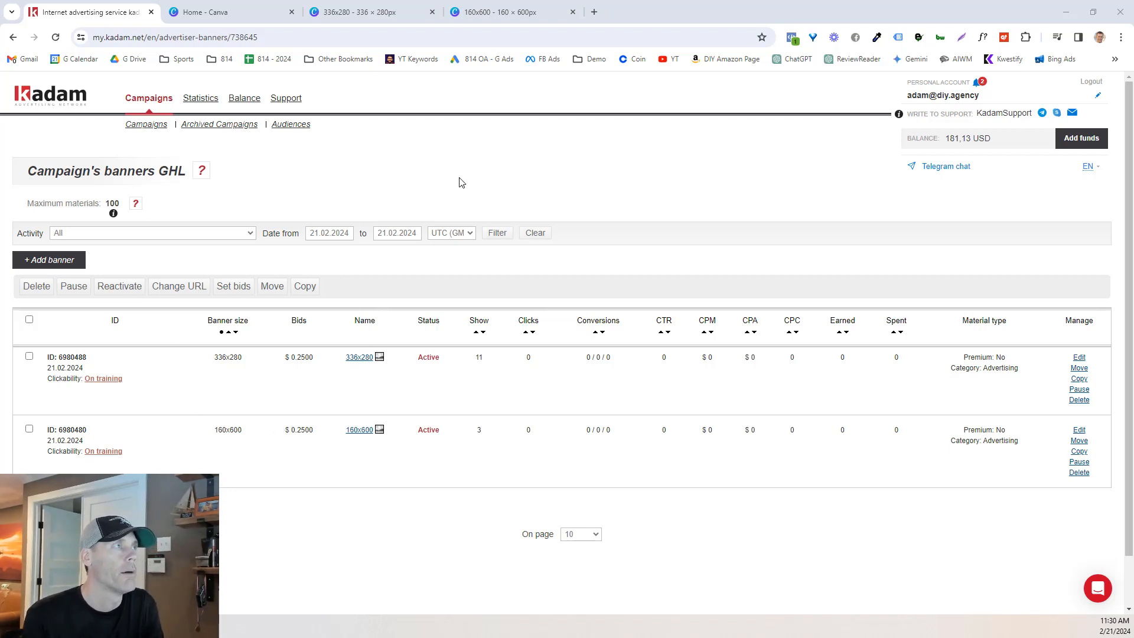
# Step: Return to the Kadam campaign list and resume the paused GHL campaign
pyautogui.click(147, 126)
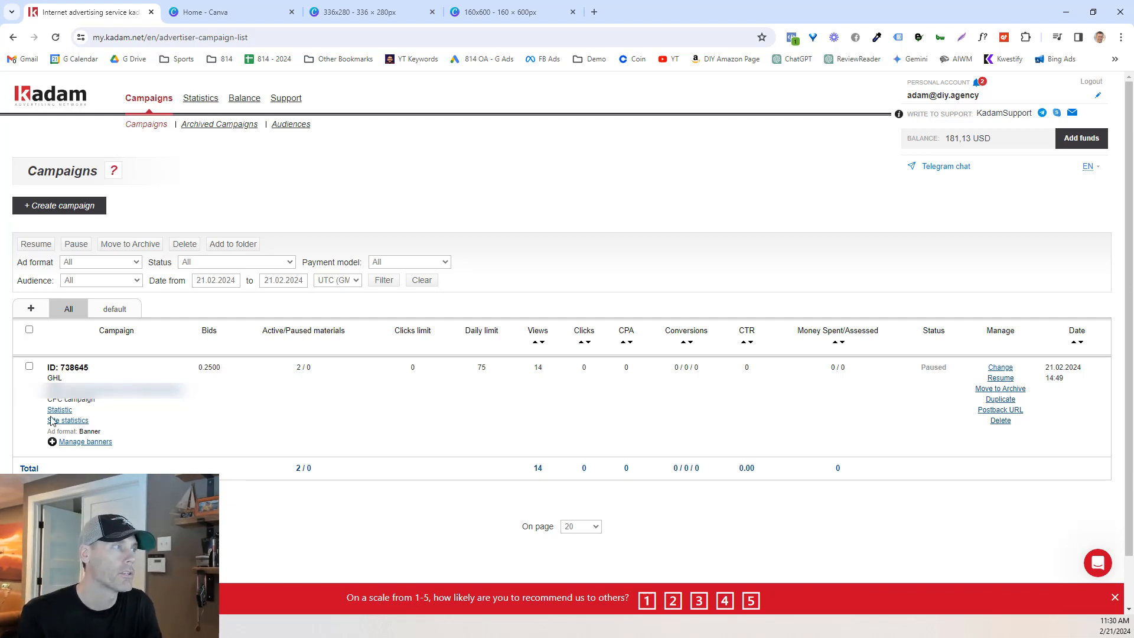
pyautogui.click(1010, 380)
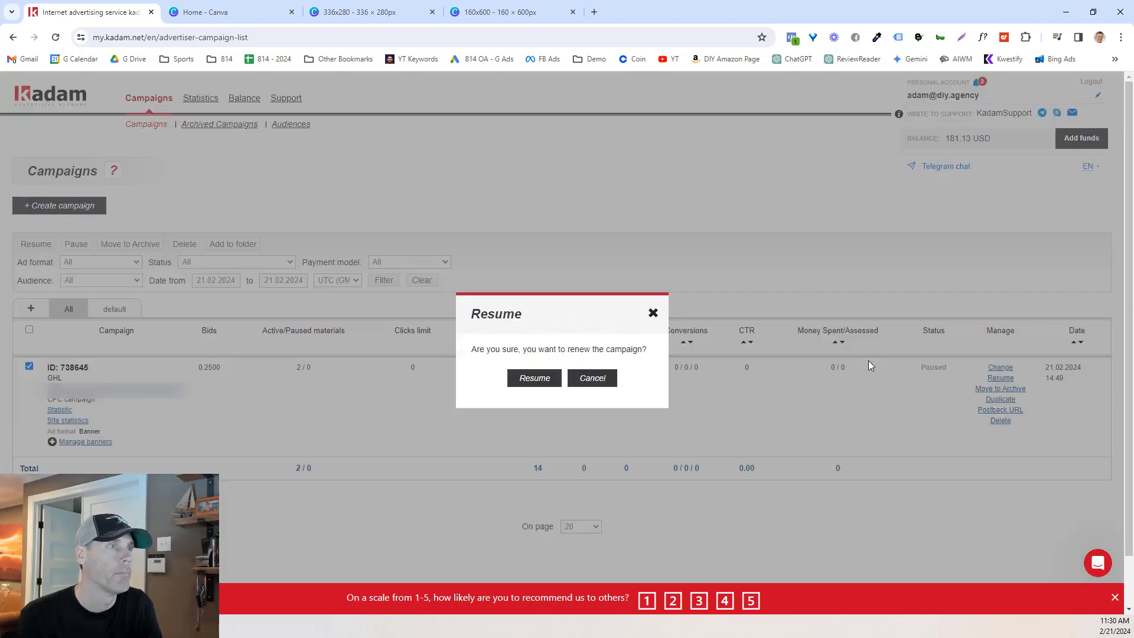
pyautogui.click(513, 385)
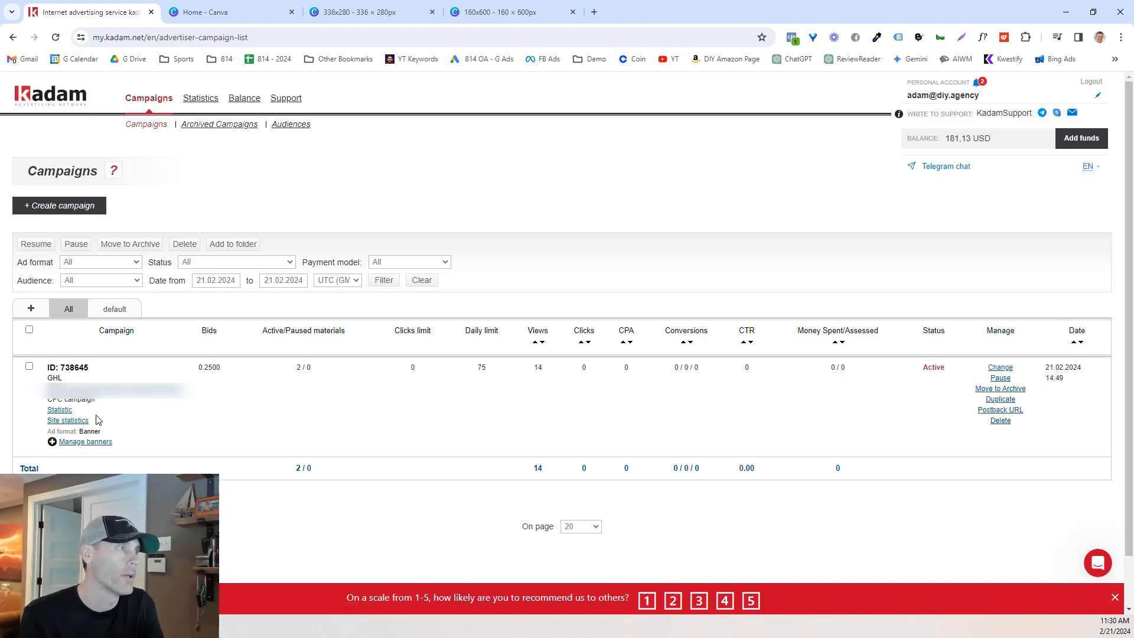
# Step: Open the GHL campaign's banners and create a 300x250 banner named 300x250 from the file 300x250.png
pyautogui.click(86, 442)
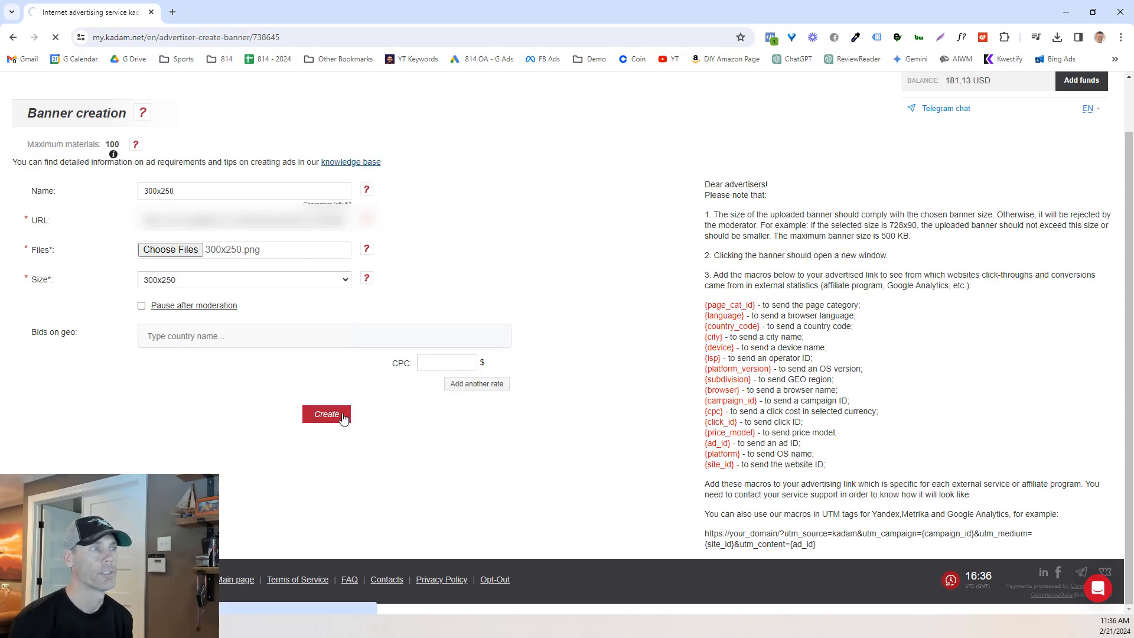
pyautogui.click(325, 413)
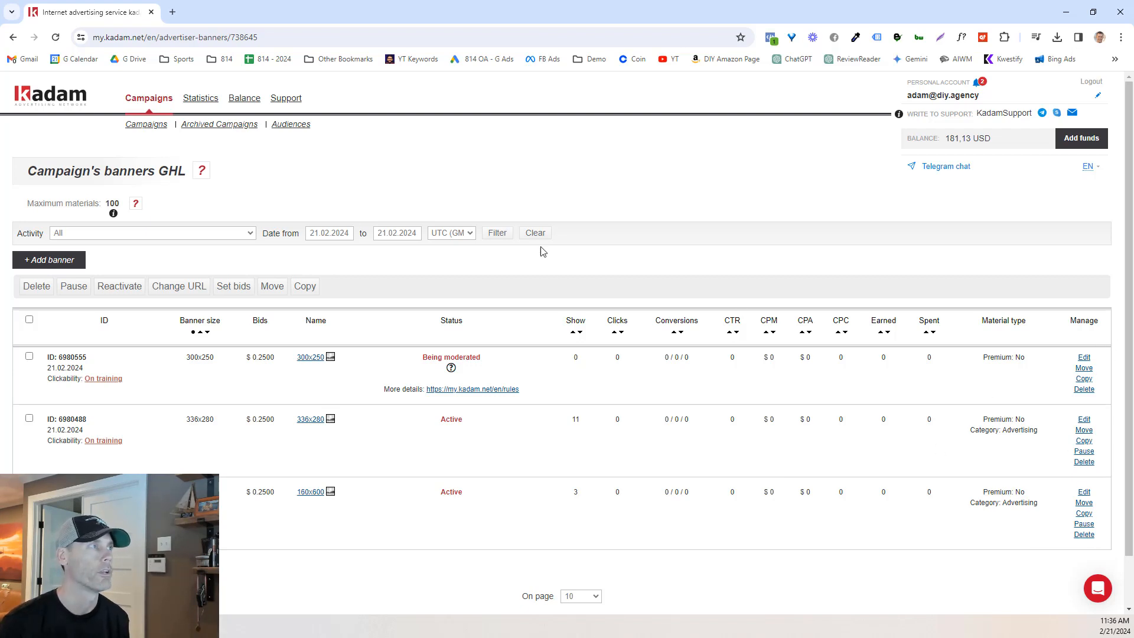
# Step: Start a new campaign named Pictory from the campaign list and set its ad format to Native
pyautogui.click(150, 125)
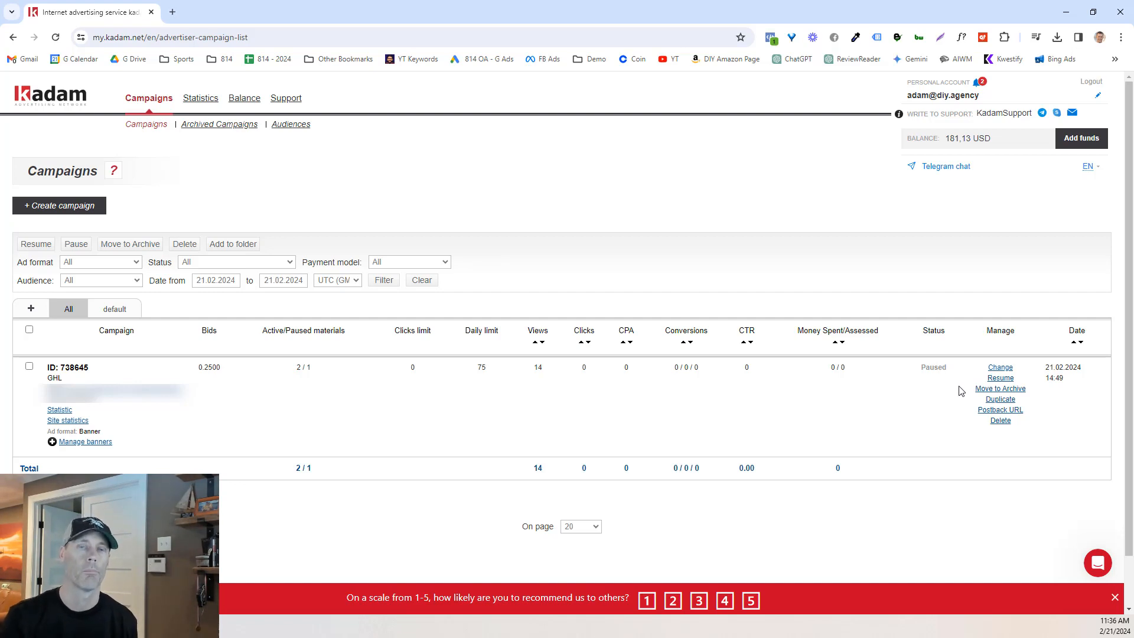
pyautogui.click(94, 215)
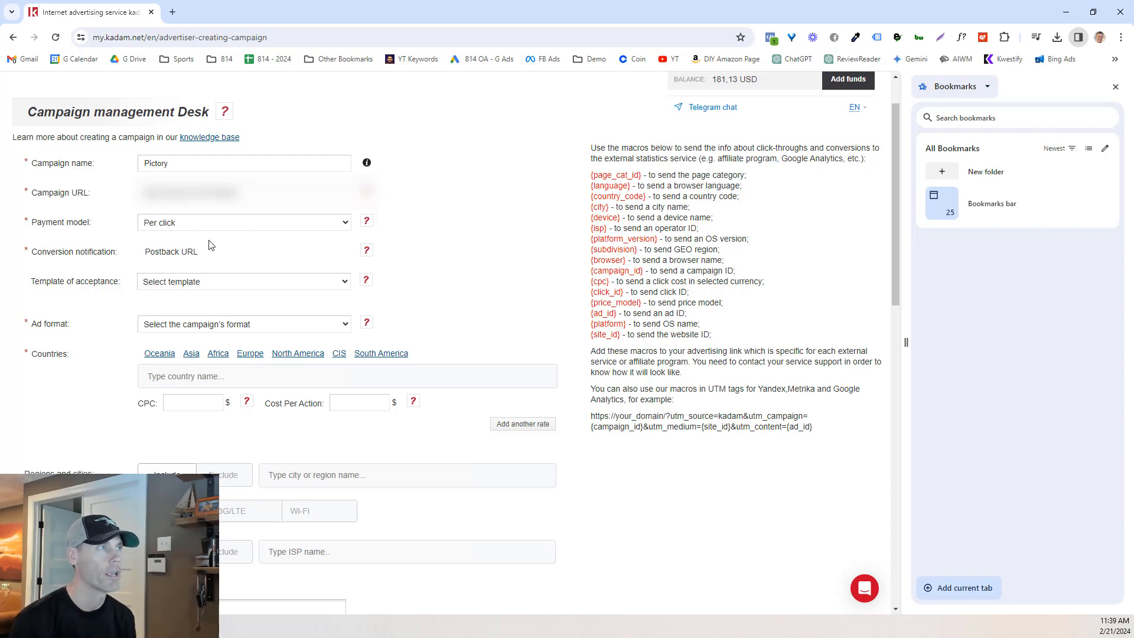
pyautogui.click(260, 324)
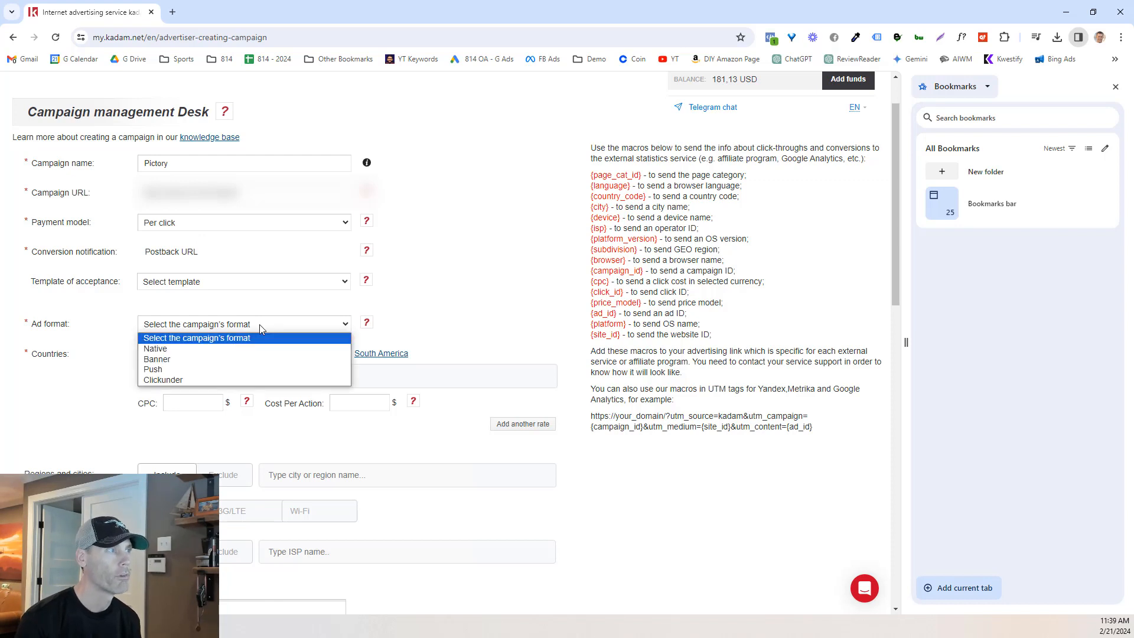
pyautogui.click(189, 350)
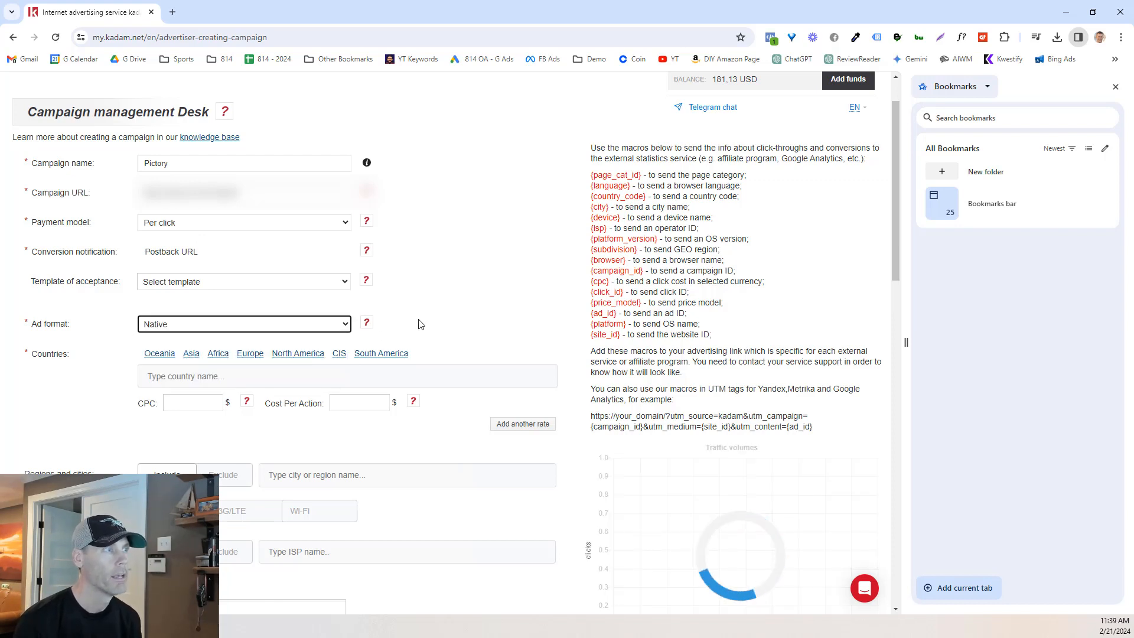
# Step: Target the Pictory campaign to the country USA (US)
pyautogui.click(291, 376)
pyautogui.write('un')
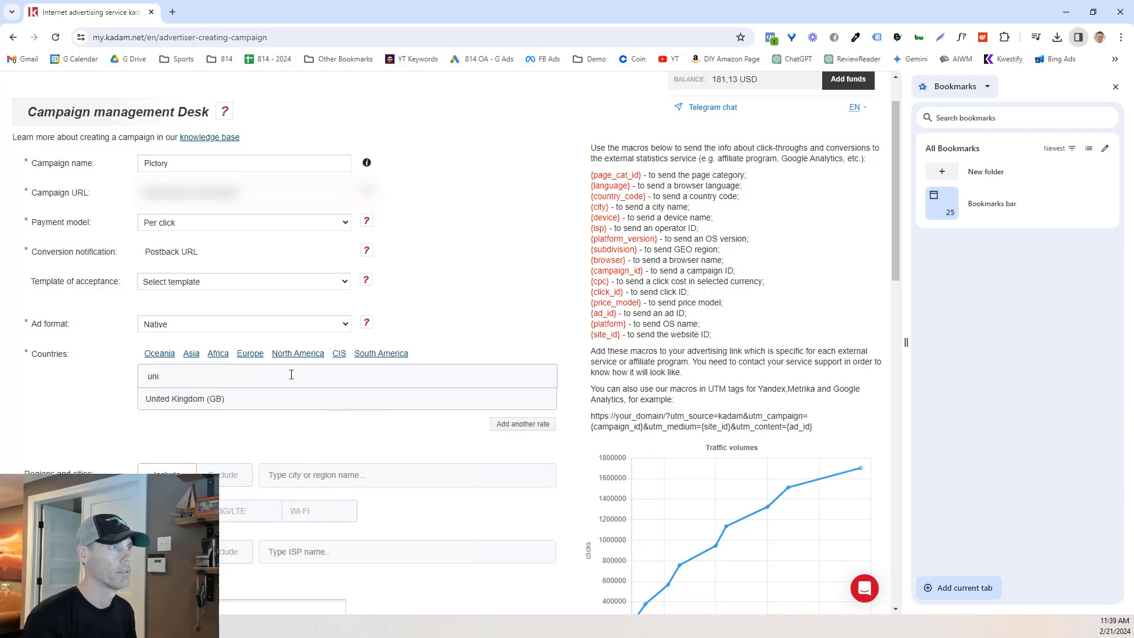
pyautogui.press('BackSpace')
pyautogui.write('s')
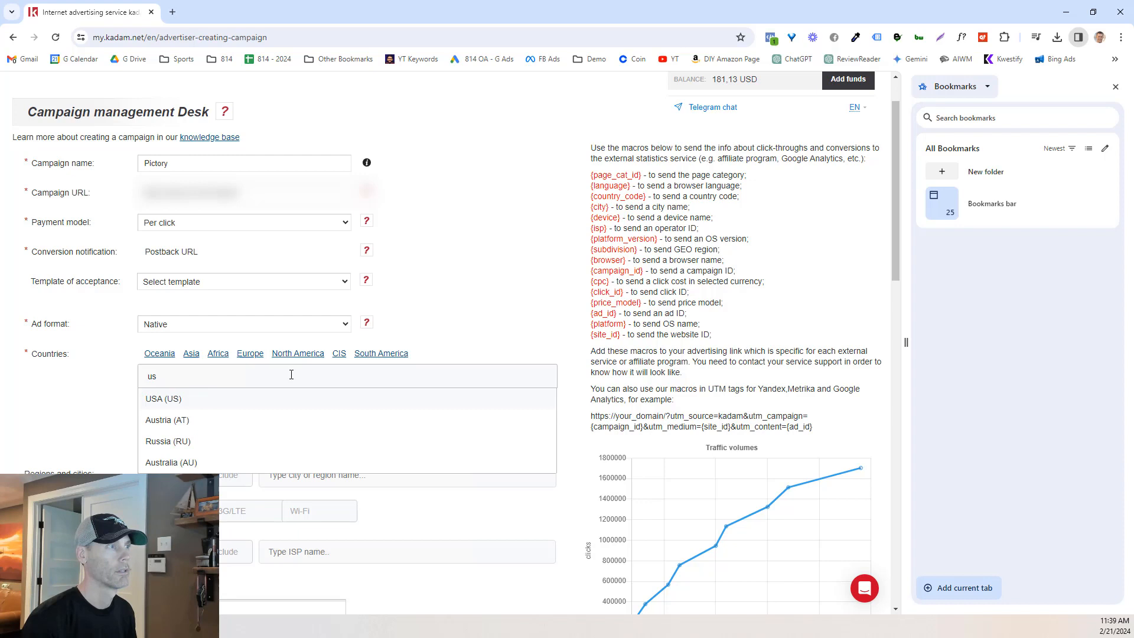
pyautogui.click(241, 398)
pyautogui.click(460, 340)
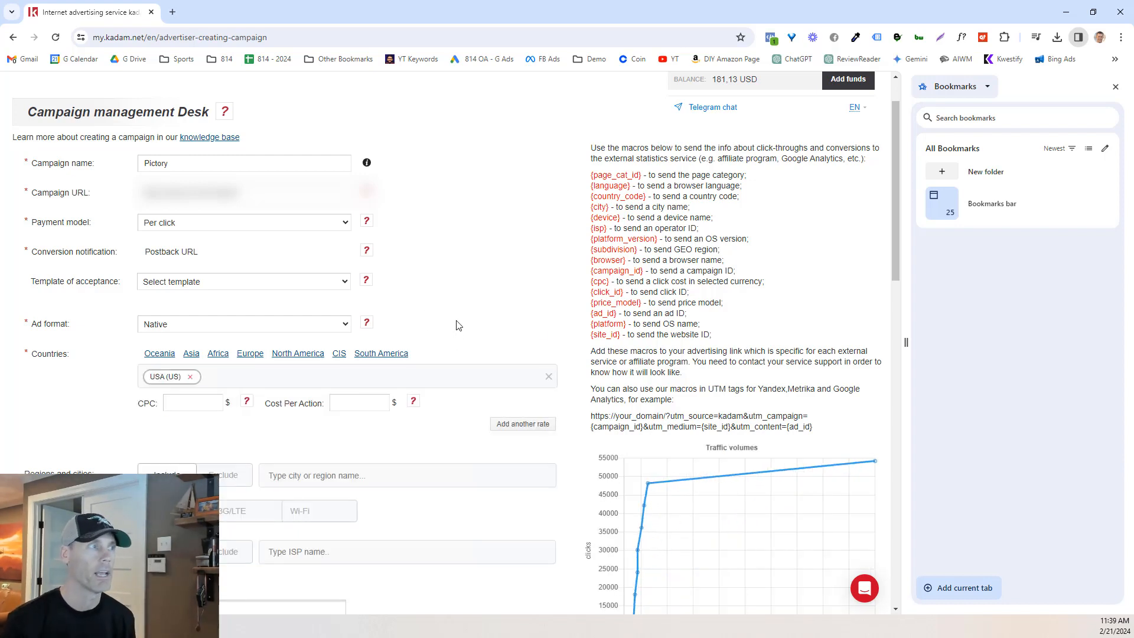
# Step: Set the USA bid to a CPC of 0.25 $ and a Cost Per Action of 1 $
pyautogui.click(202, 403)
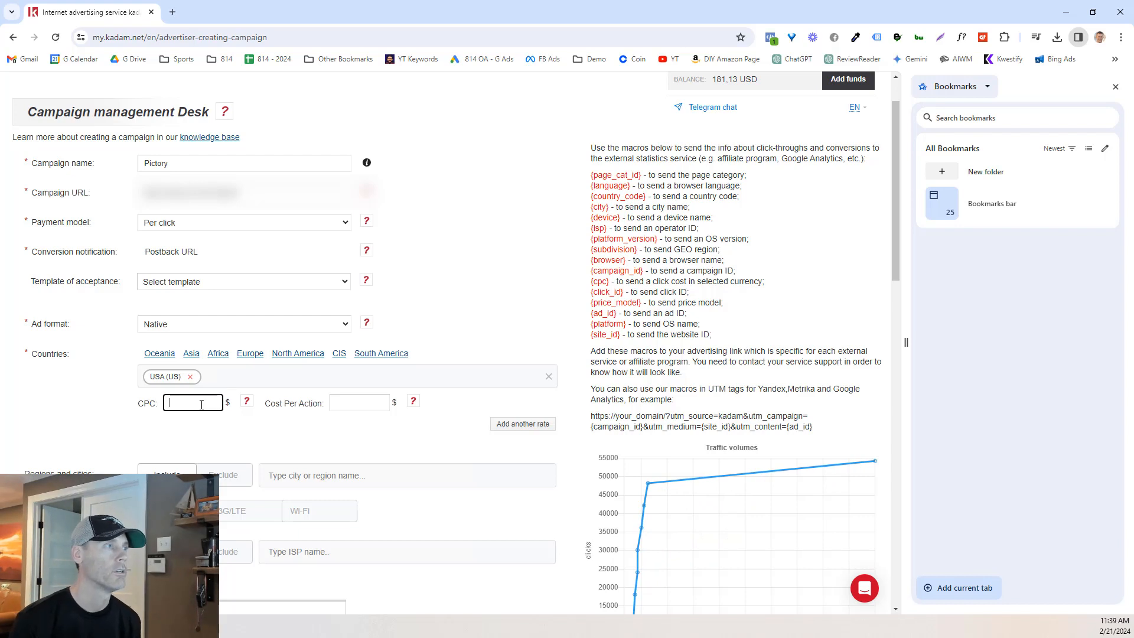
pyautogui.write('1')
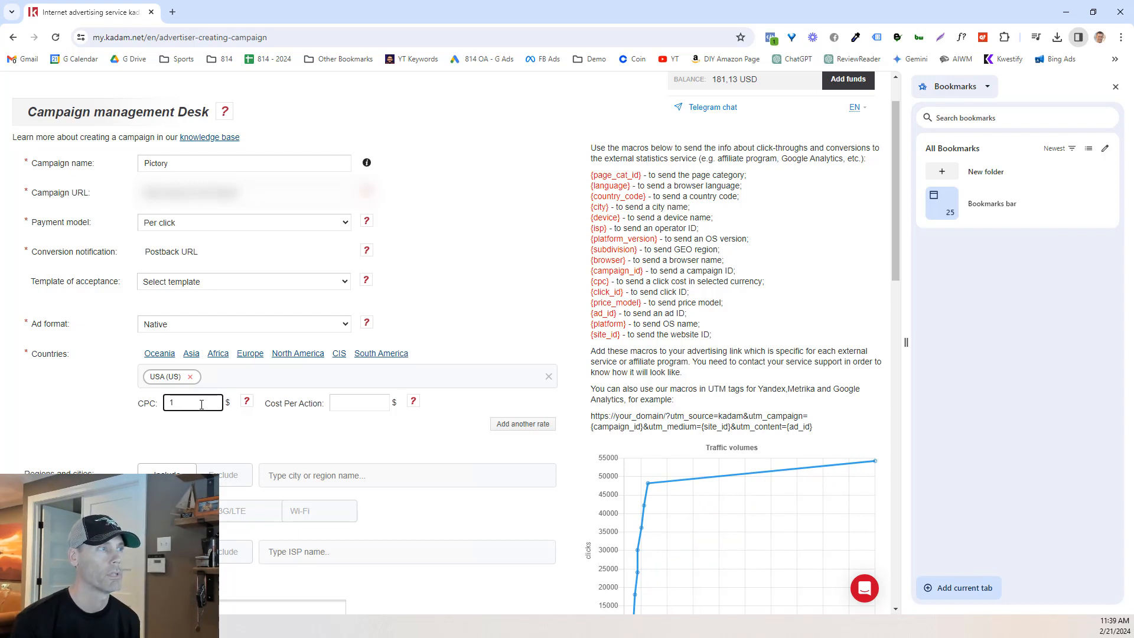
pyautogui.press('BackSpace')
pyautogui.write('.2')
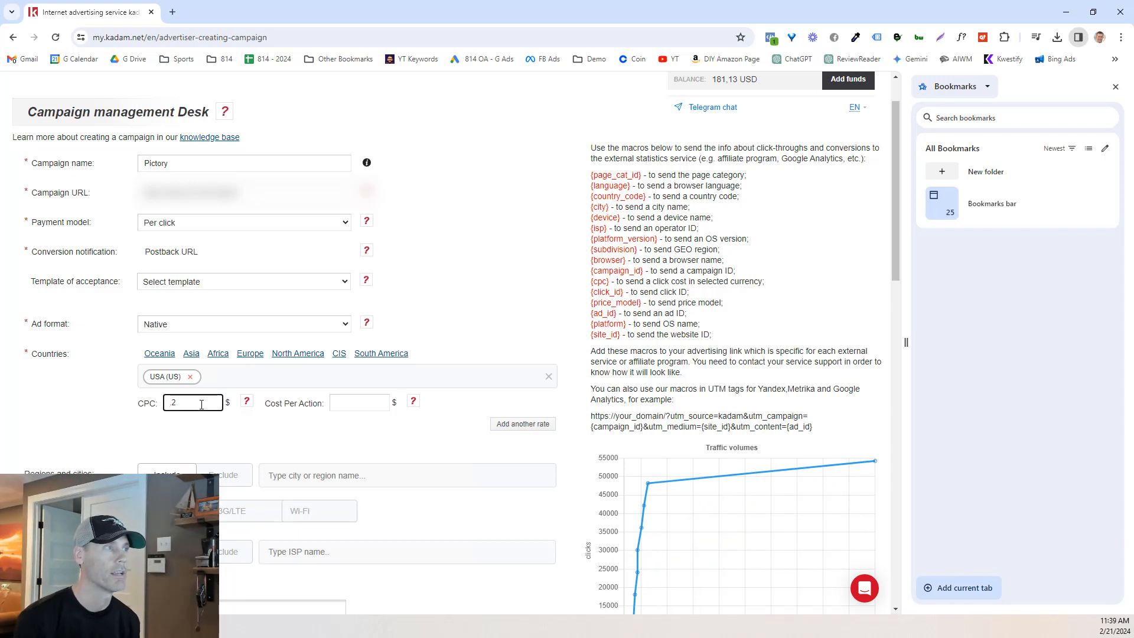
pyautogui.press('BackSpace')
pyautogui.press('BackSpace')
pyautogui.write('0.25')
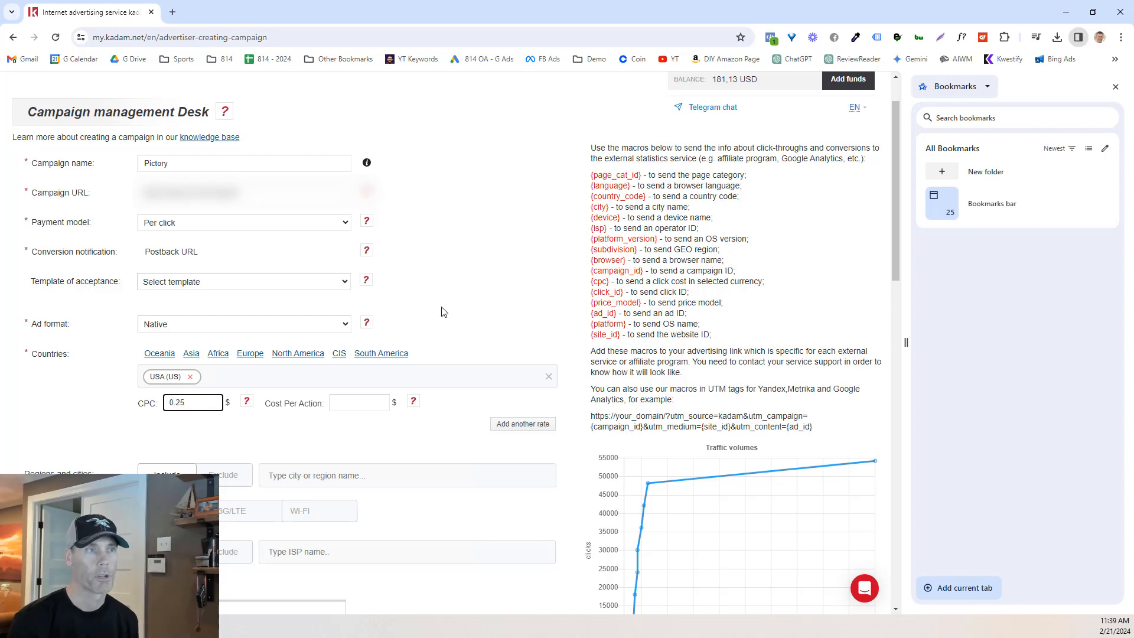
pyautogui.click(443, 307)
pyautogui.click(359, 401)
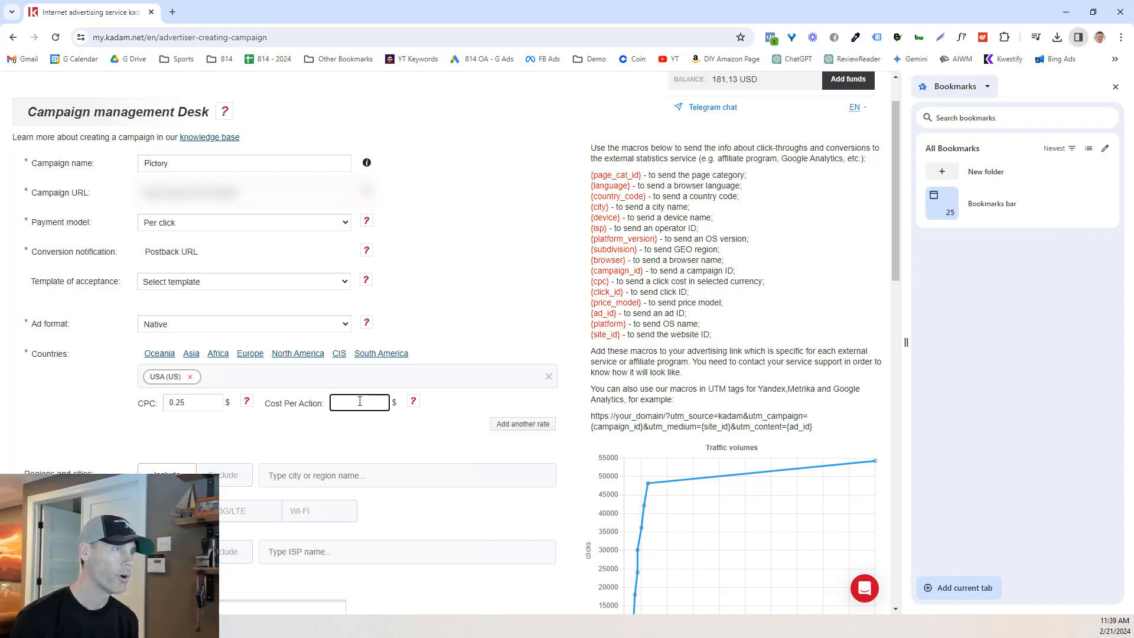
pyautogui.write('1')
pyautogui.click(465, 314)
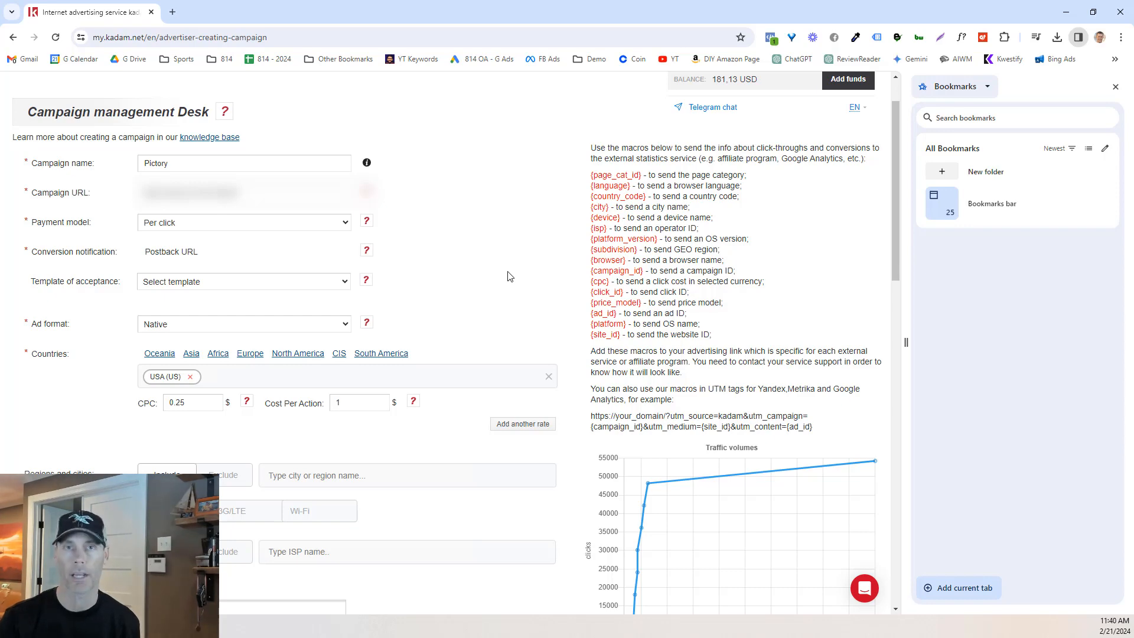
# Step: Limit the daily budget to 75 USD and the total campaign budget to 100 USD, and create the campaign
pyautogui.scroll(-10, 510, 276)
pyautogui.click(517, 329)
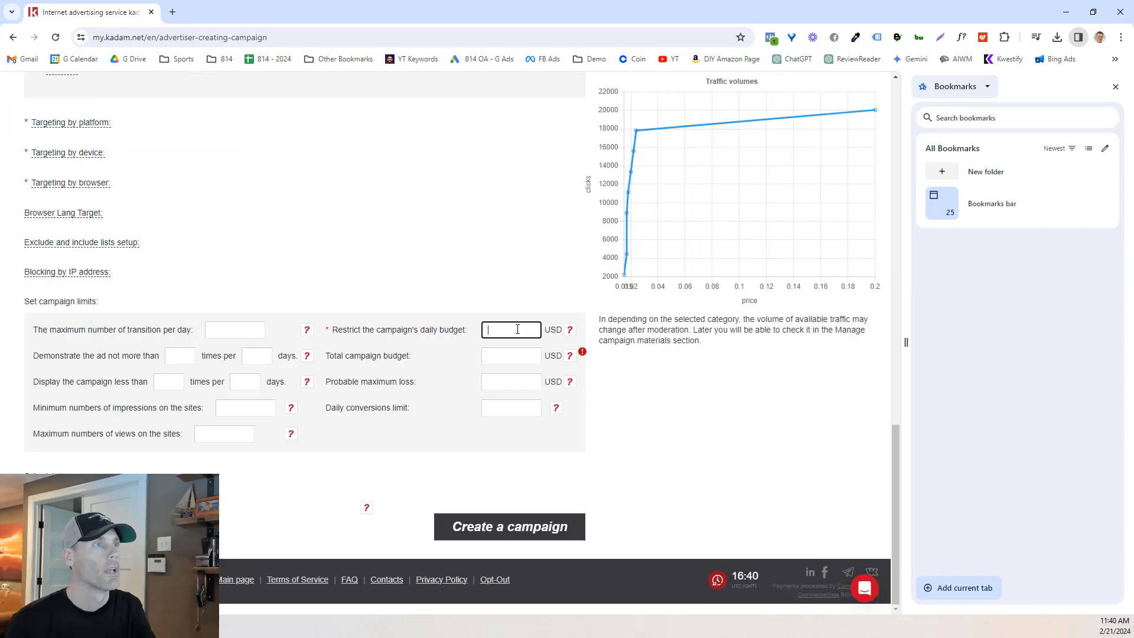
pyautogui.write('75')
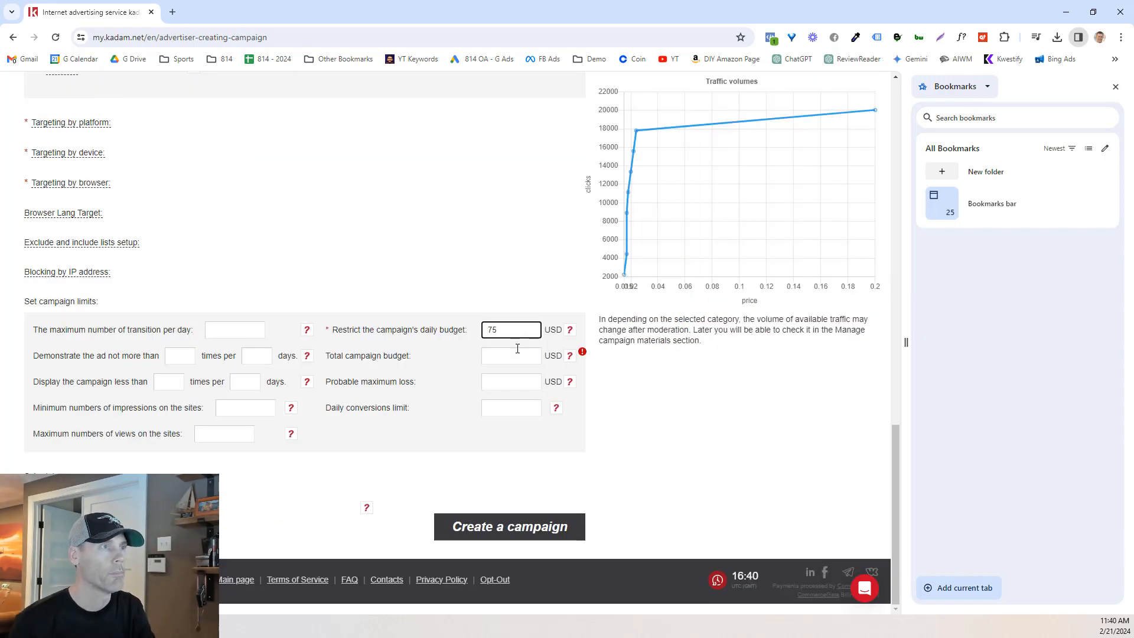
pyautogui.click(516, 349)
pyautogui.write('100')
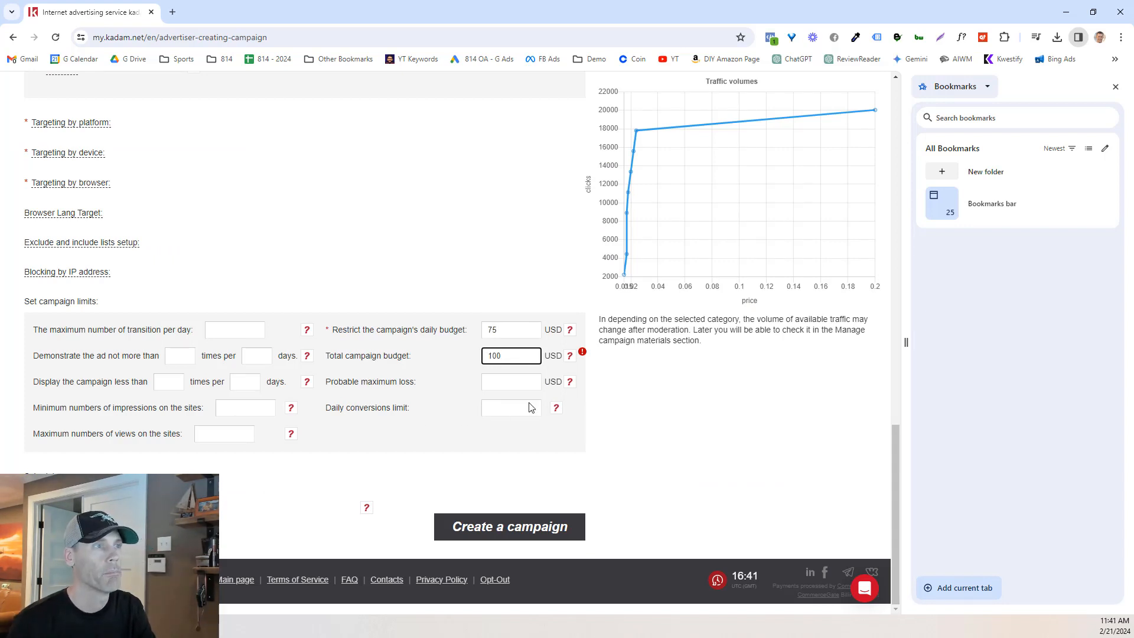
pyautogui.click(530, 531)
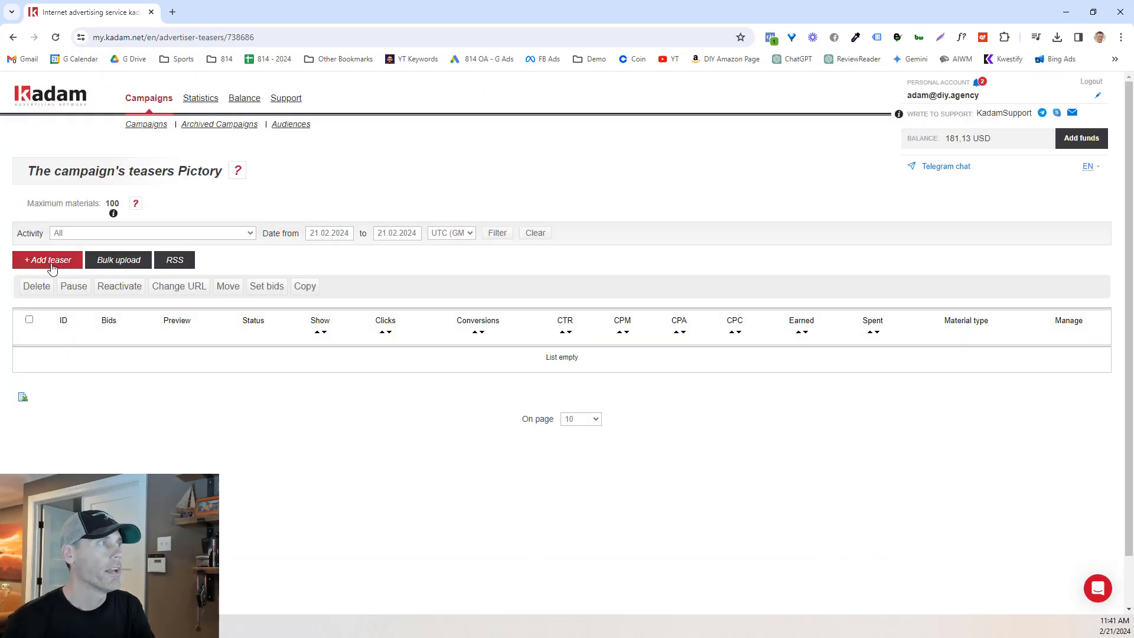
# Step: Add a teaser named Pictory 1 with the Video Creation Made EASY image to the Pictory campaign
pyautogui.click(75, 264)
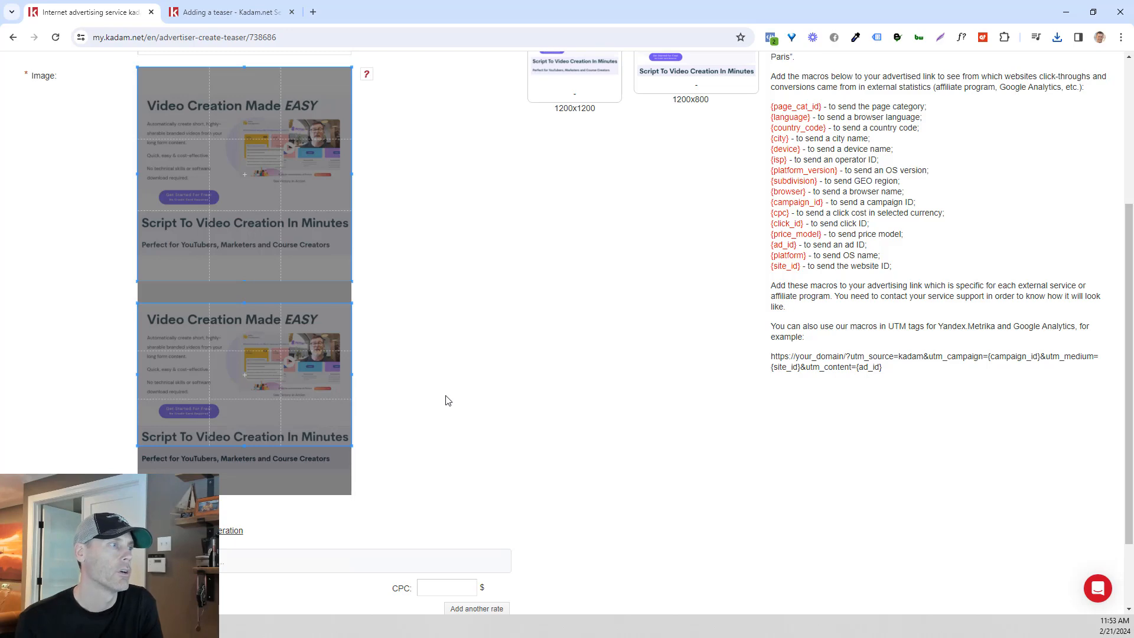
pyautogui.scroll(-1, 447, 400)
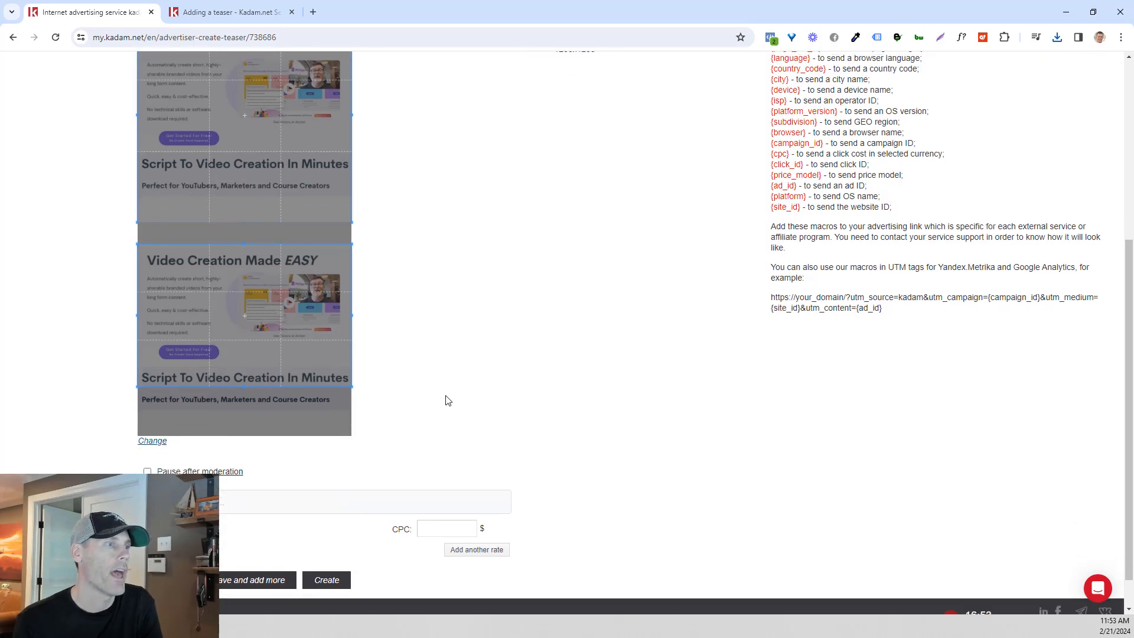
pyautogui.click(324, 584)
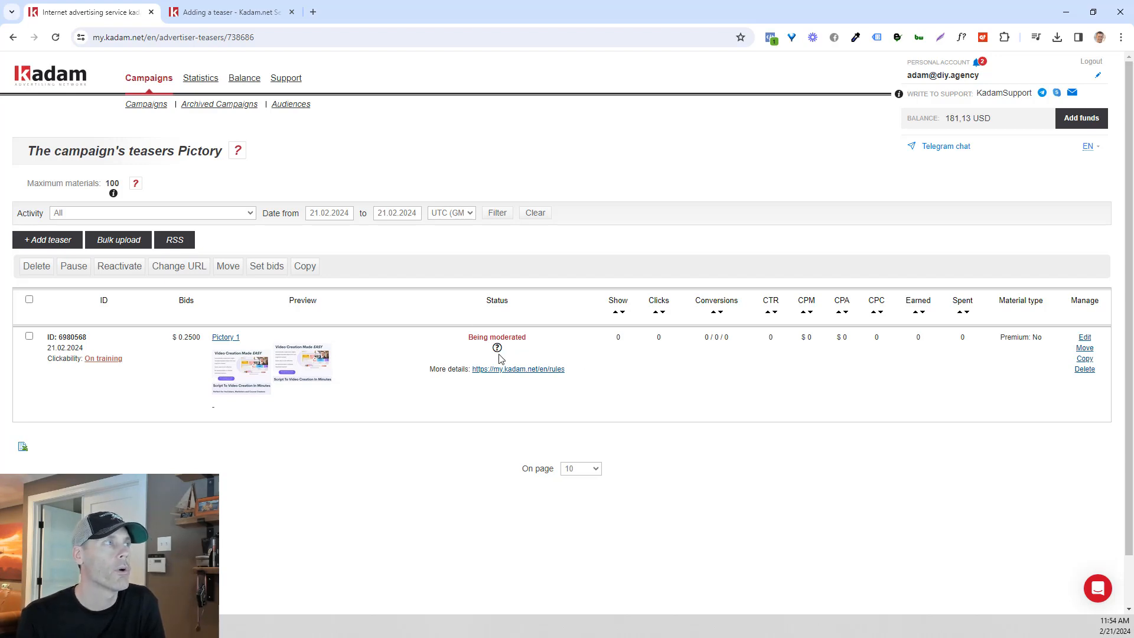
# Step: Return to the campaign list and review the campaigns' views, clicks and spending for 20.02.2024 to 22.02.2024
pyautogui.click(157, 110)
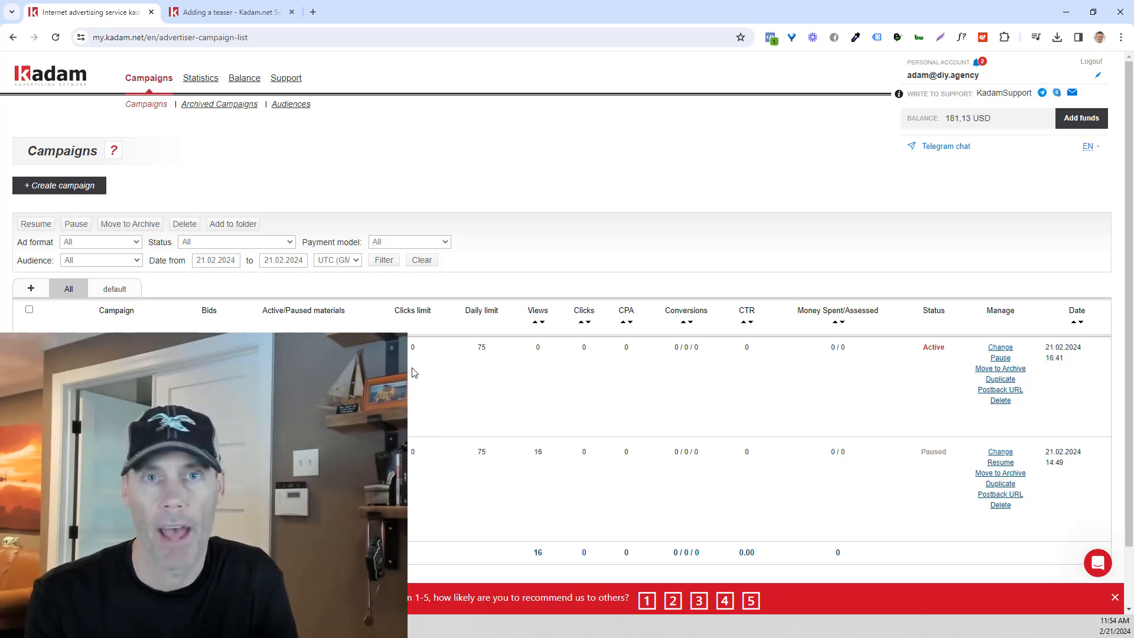
pyautogui.click(59, 356)
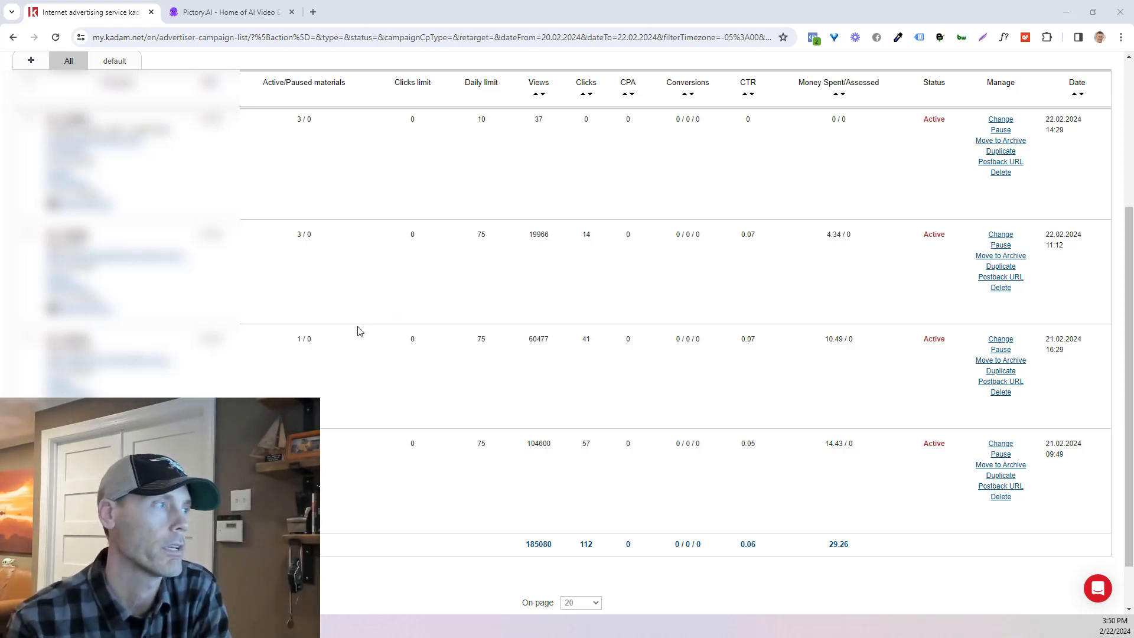
pyautogui.scroll(2, 390, 313)
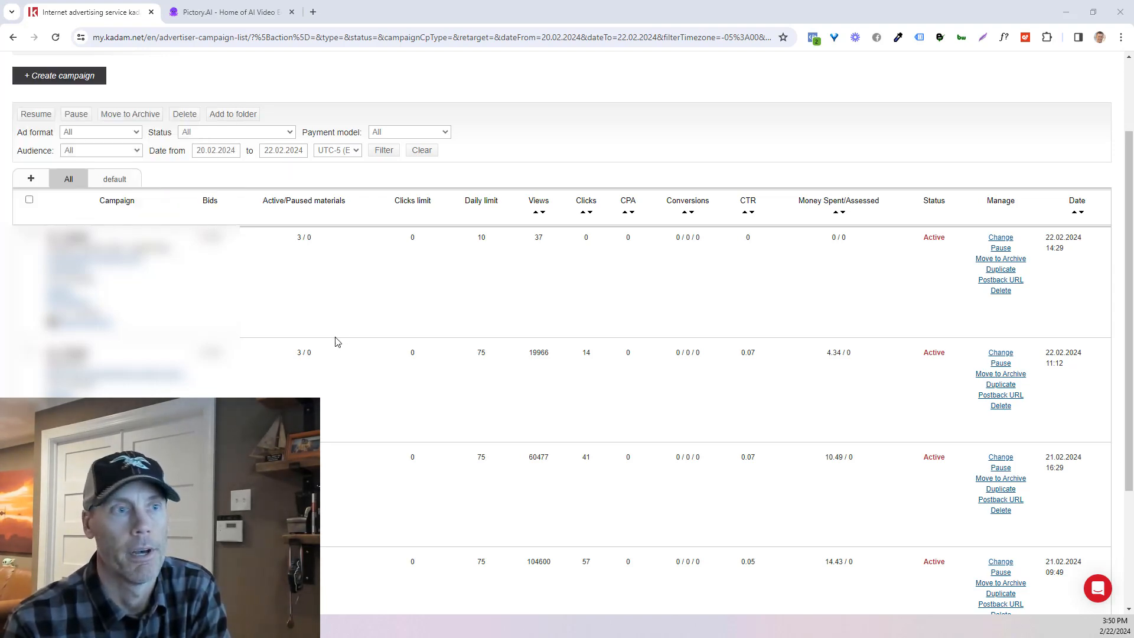
# Step: Switch to the Pictory affiliate dashboard and check the clicks and signups for the sub-id kadamnat1-300-250
pyautogui.click(223, 13)
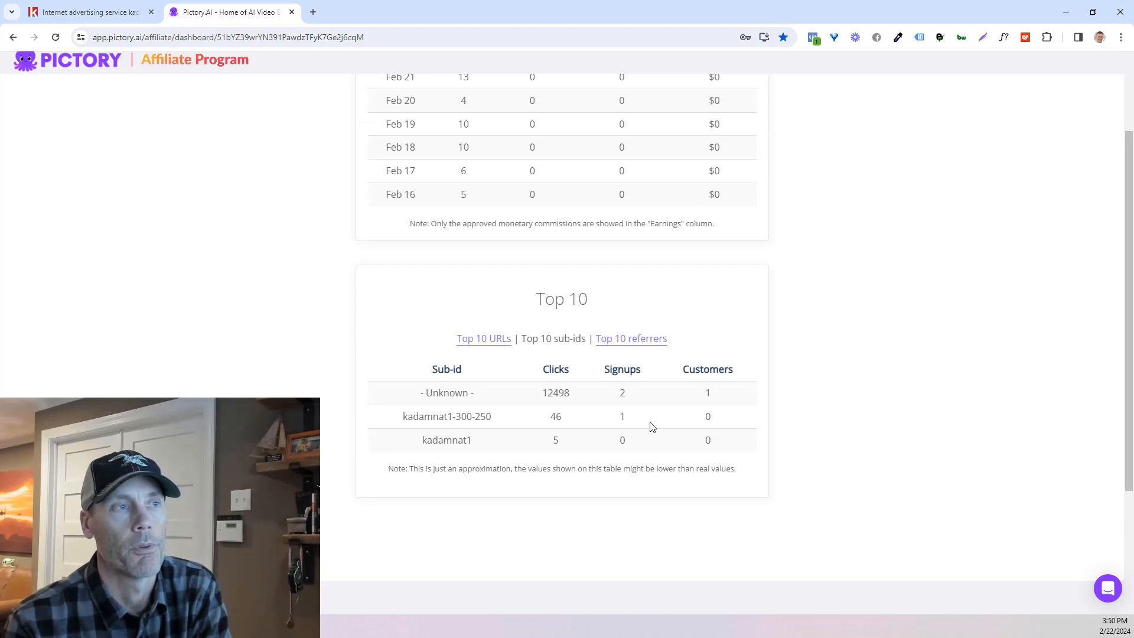
pyautogui.doubleClick(555, 418)
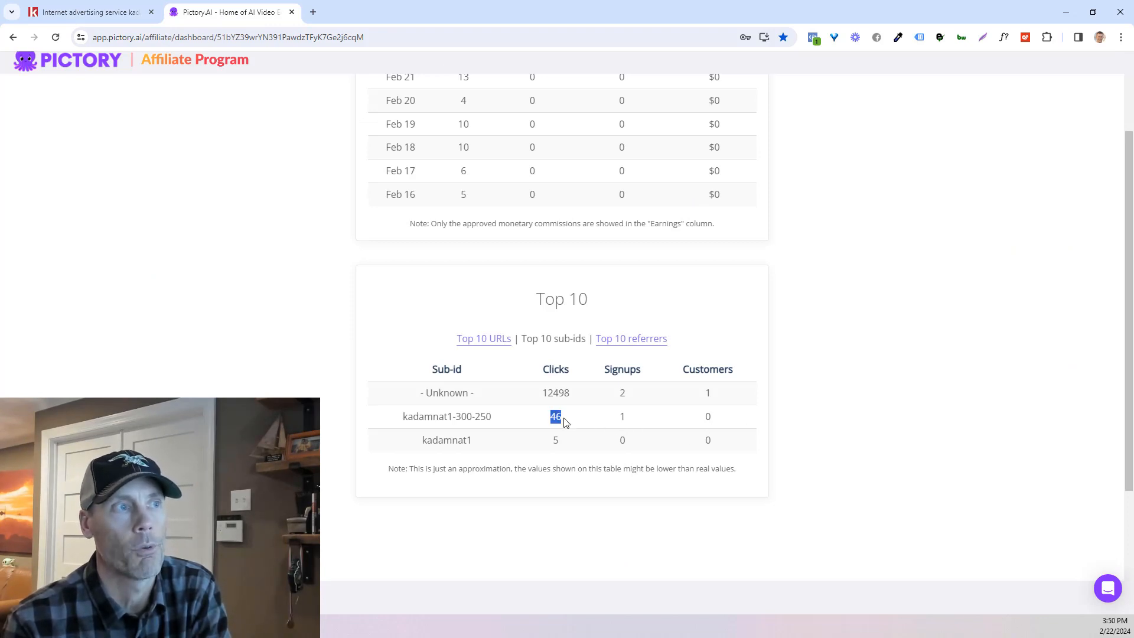
pyautogui.doubleClick(622, 418)
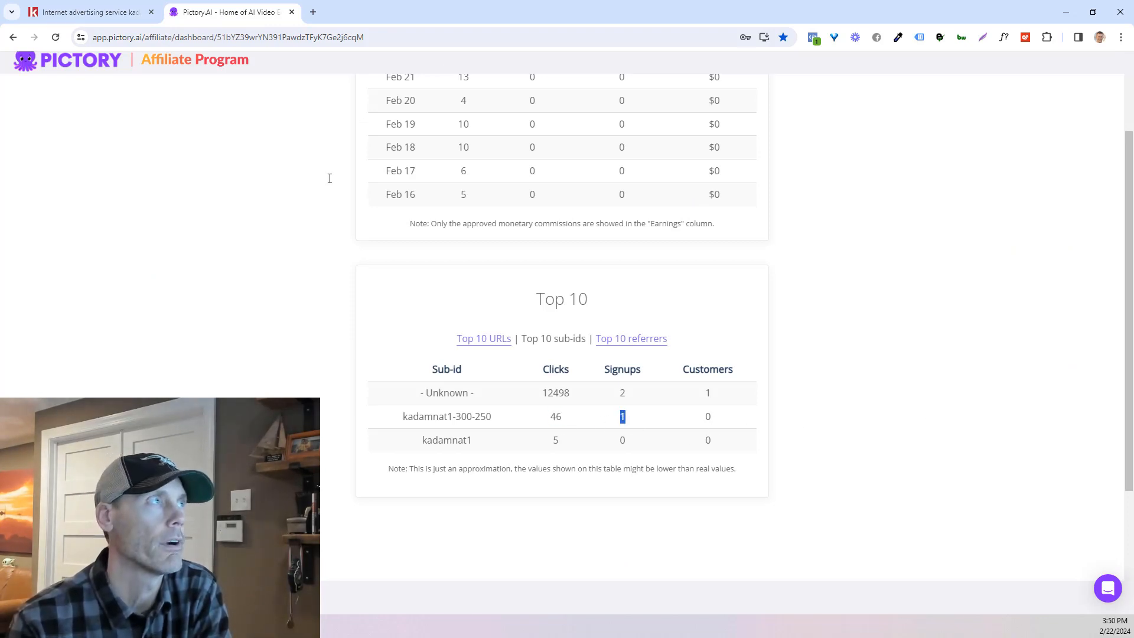
# Step: Switch back to the Kadam campaign list and examine the total money spent, clicks and CTR across the campaigns
pyautogui.click(118, 10)
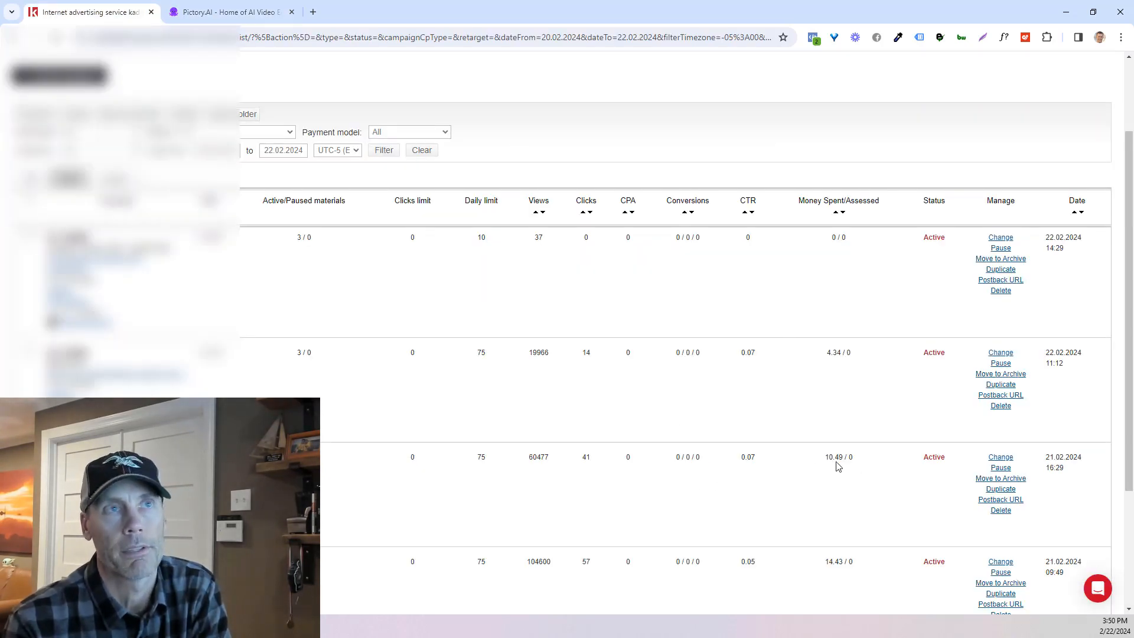
pyautogui.scroll(-3, 824, 467)
pyautogui.moveTo(877, 488); pyautogui.dragTo(813, 488)
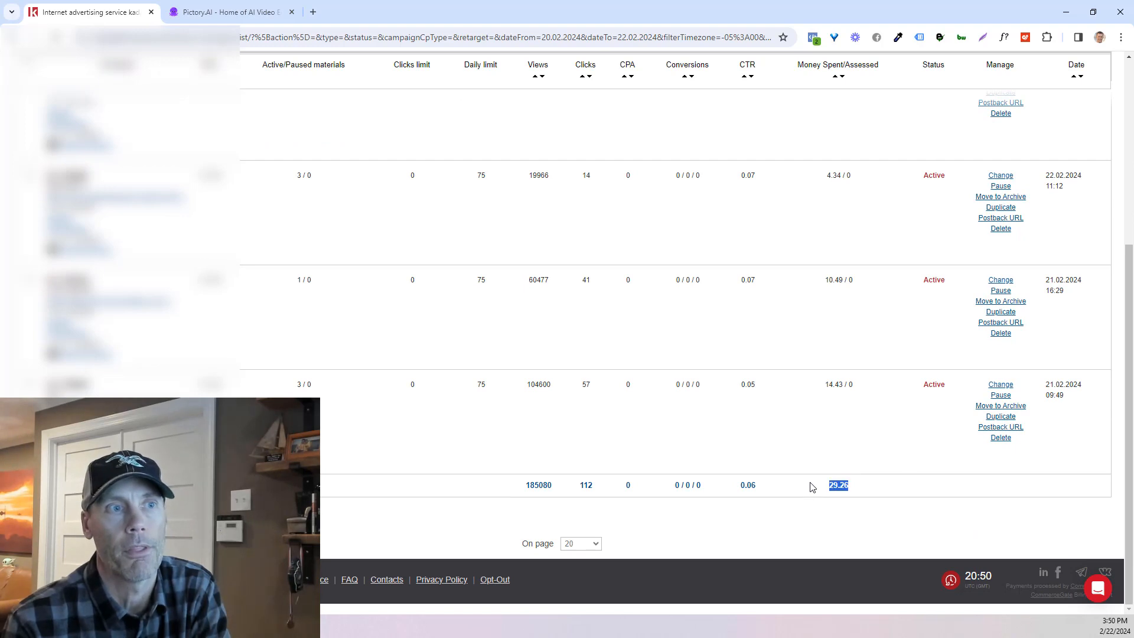
pyautogui.scroll(5, 850, 479)
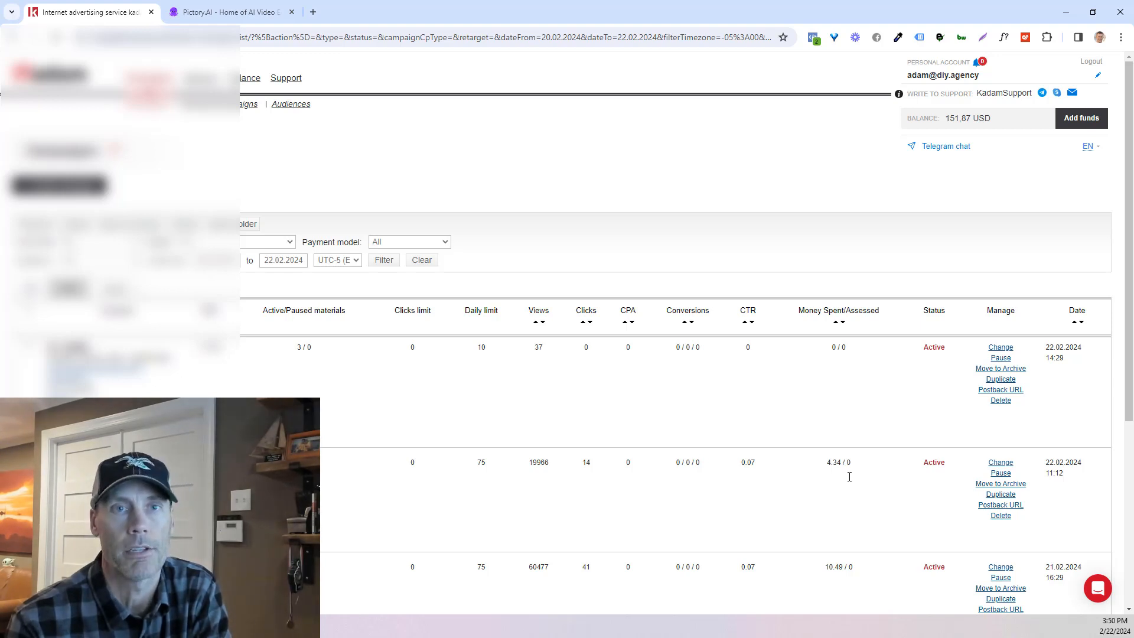
pyautogui.scroll(-2, 849, 476)
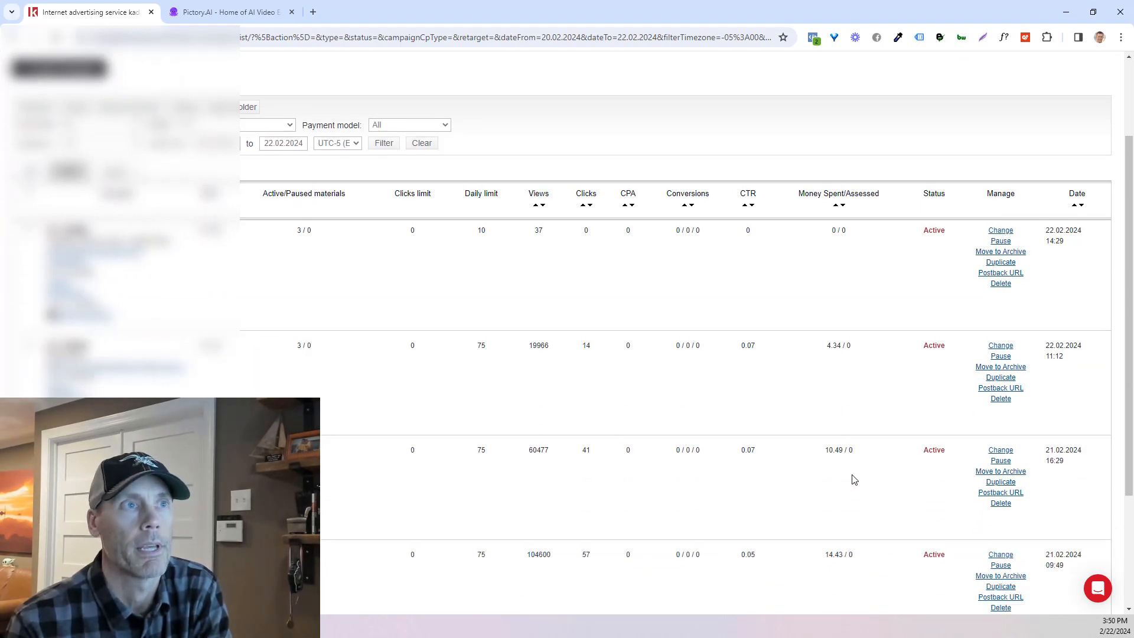
pyautogui.scroll(-3, 868, 210)
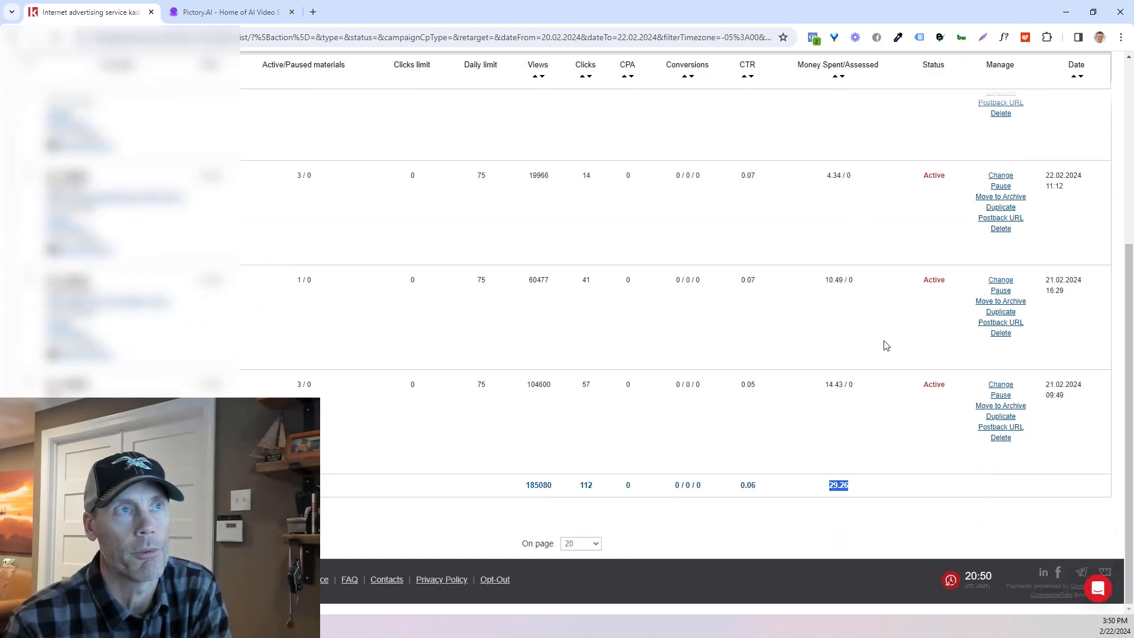
pyautogui.scroll(5, 809, 483)
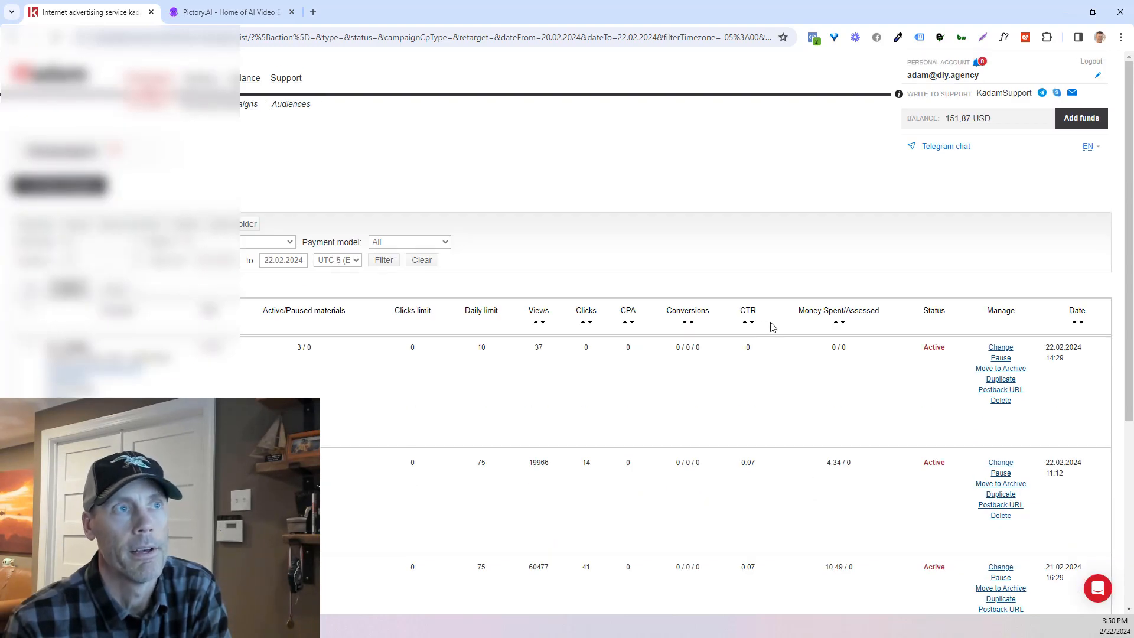
pyautogui.scroll(-5, 773, 331)
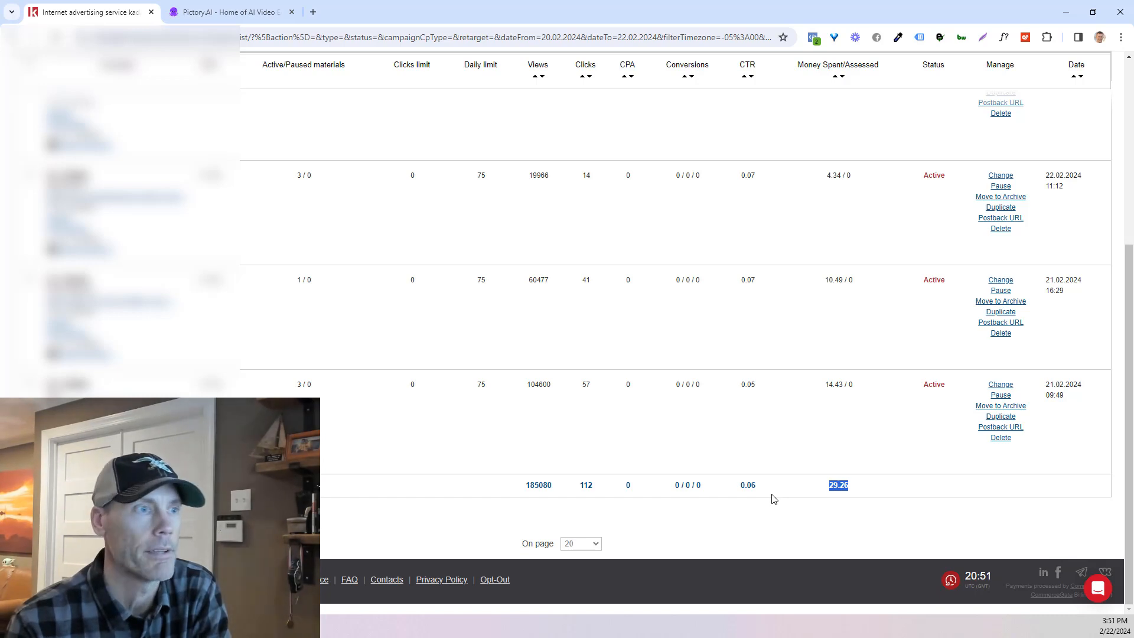
pyautogui.scroll(4, 770, 496)
pyautogui.scroll(-4, 764, 488)
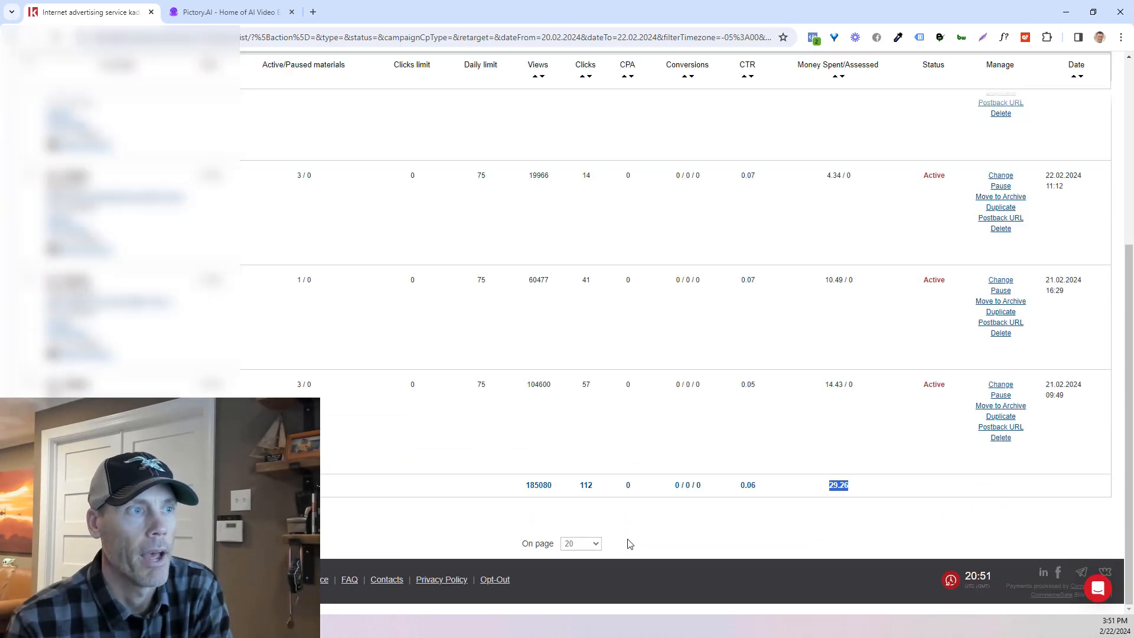
pyautogui.scroll(2, 608, 496)
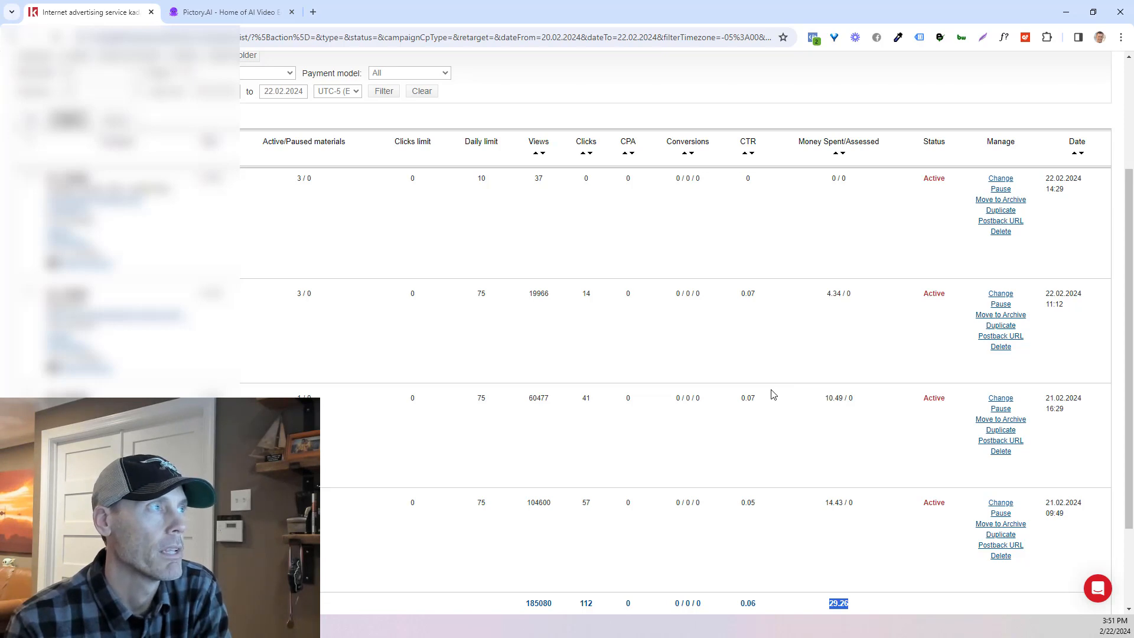
pyautogui.scroll(1, 773, 393)
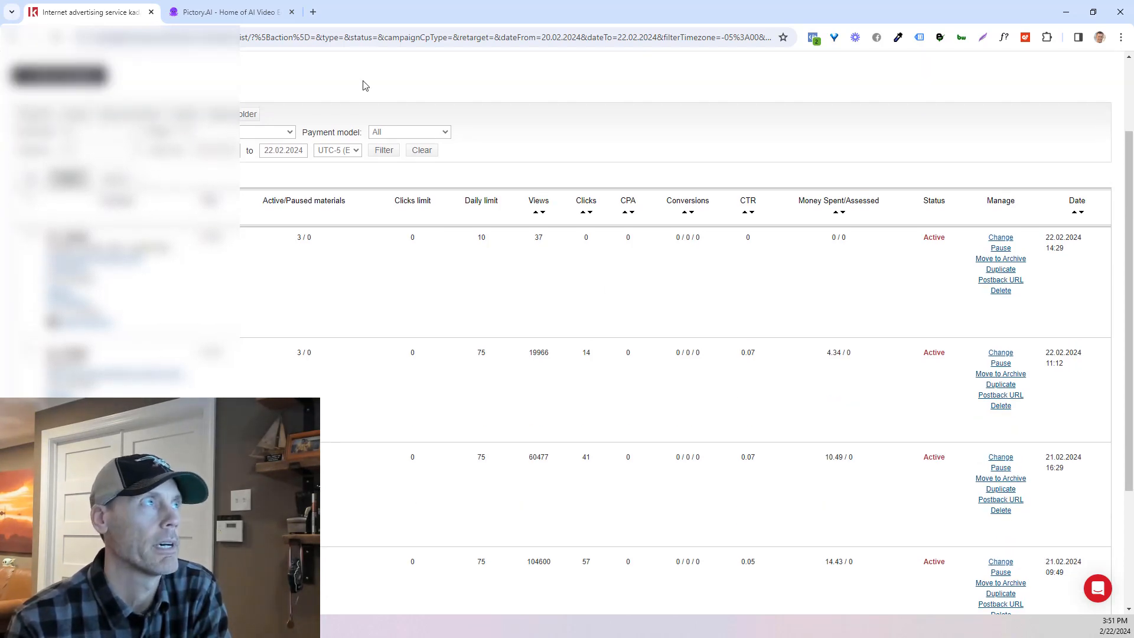